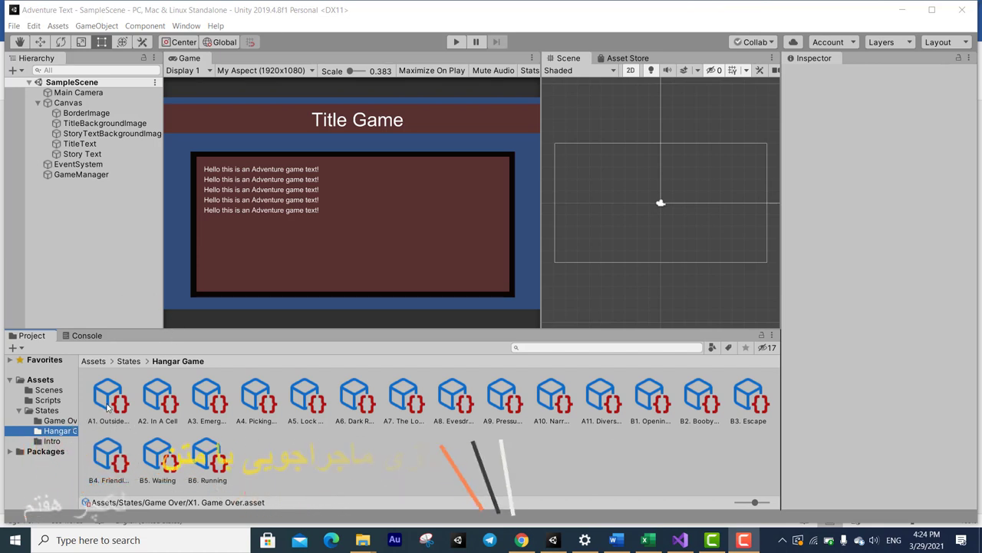
Browse the Game Over, Hangar Game and Intro state folders, settling on Hangar Game.
{"action": "left_click", "coordinate": [61, 421]}
{"action": "left_click", "coordinate": [54, 430]}
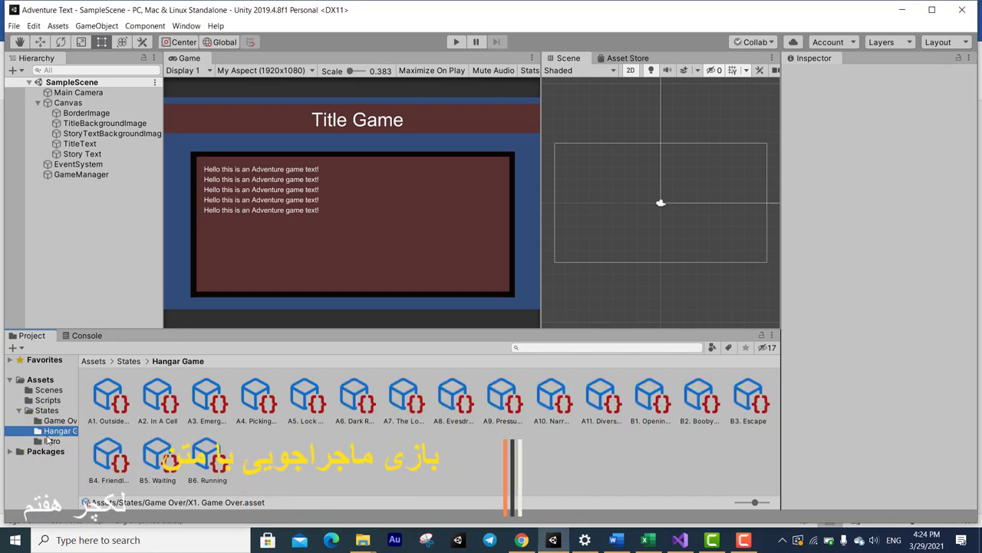
{"action": "left_click", "coordinate": [51, 440]}
{"action": "left_click", "coordinate": [46, 432]}
Zoom the Steam Punk Game Diagram out to 35% to overview all story-state boxes.
{"action": "key", "text": "alt+Tab"}
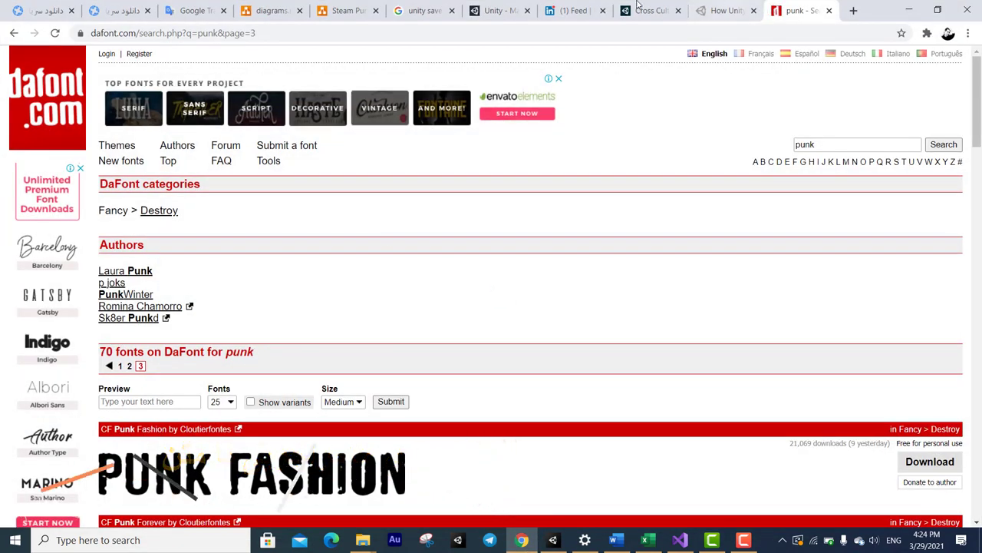
{"action": "left_click", "coordinate": [334, 10]}
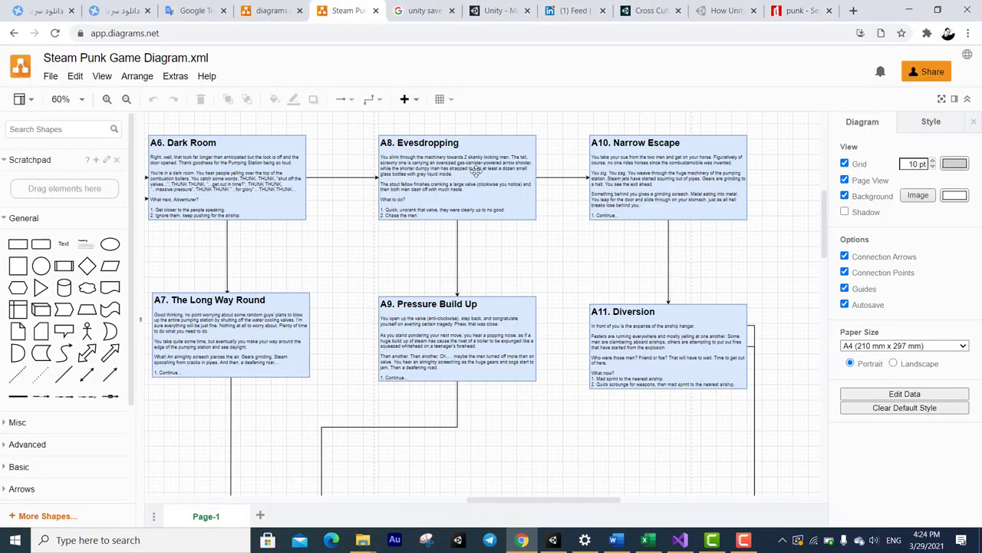
{"action": "scroll", "coordinate": [415, 246], "scroll_direction": "down", "scroll_amount": 3}
{"action": "scroll", "coordinate": [384, 291], "scroll_direction": "down", "scroll_amount": 5}
{"action": "scroll", "coordinate": [365, 315], "scroll_direction": "down", "scroll_amount": 3}
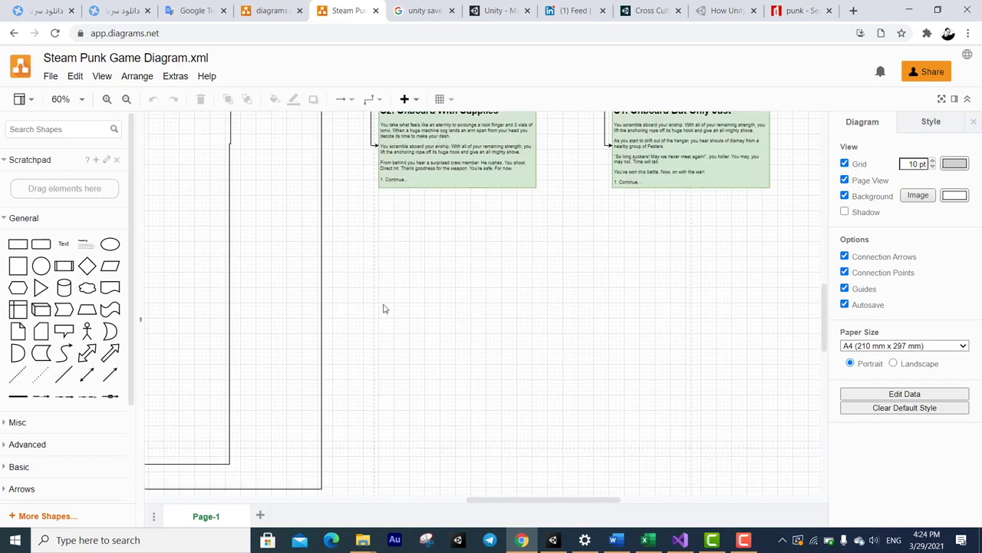
{"action": "scroll", "coordinate": [307, 248], "scroll_direction": "down", "scroll_amount": 1, "text": "ctrl"}
{"action": "scroll", "coordinate": [322, 259], "scroll_direction": "down", "scroll_amount": 2, "text": "ctrl"}
{"action": "right_click_drag", "start_coordinate": [390, 272], "coordinate": [621, 423]}
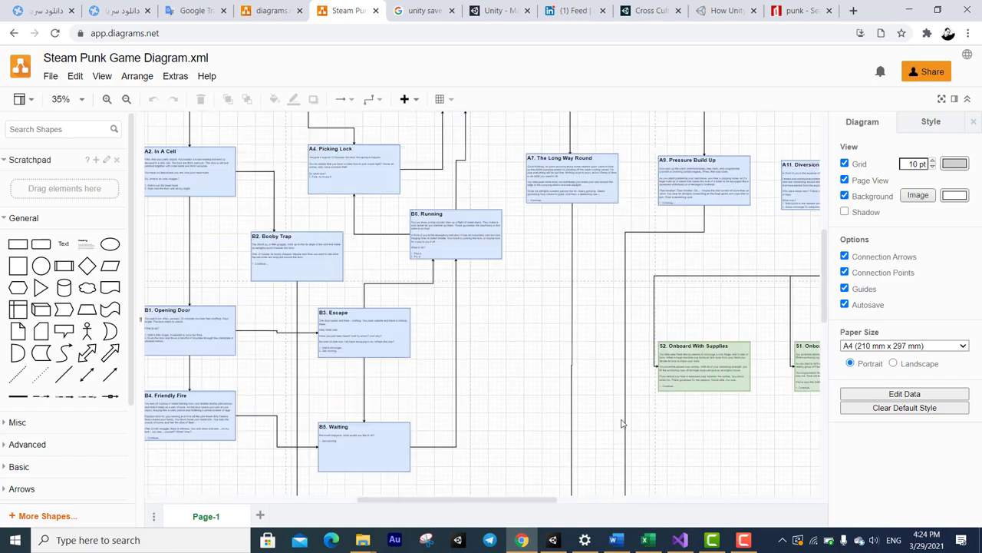
{"action": "scroll", "coordinate": [437, 292], "scroll_direction": "up", "scroll_amount": 3}
{"action": "scroll", "coordinate": [437, 291], "scroll_direction": "left", "scroll_amount": 2}
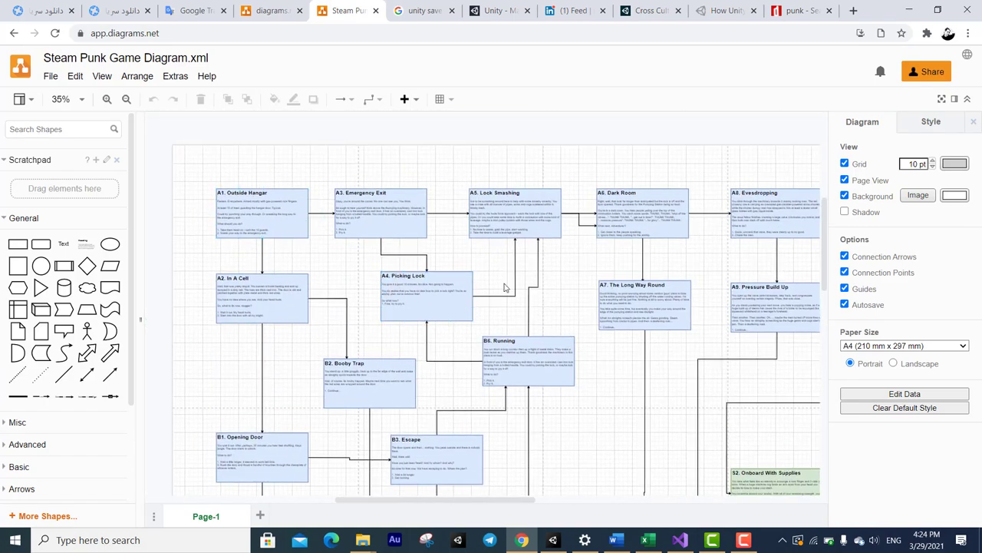
{"action": "scroll", "coordinate": [504, 288], "scroll_direction": "down", "scroll_amount": 4}
{"action": "scroll", "coordinate": [530, 261], "scroll_direction": "right", "scroll_amount": 2}
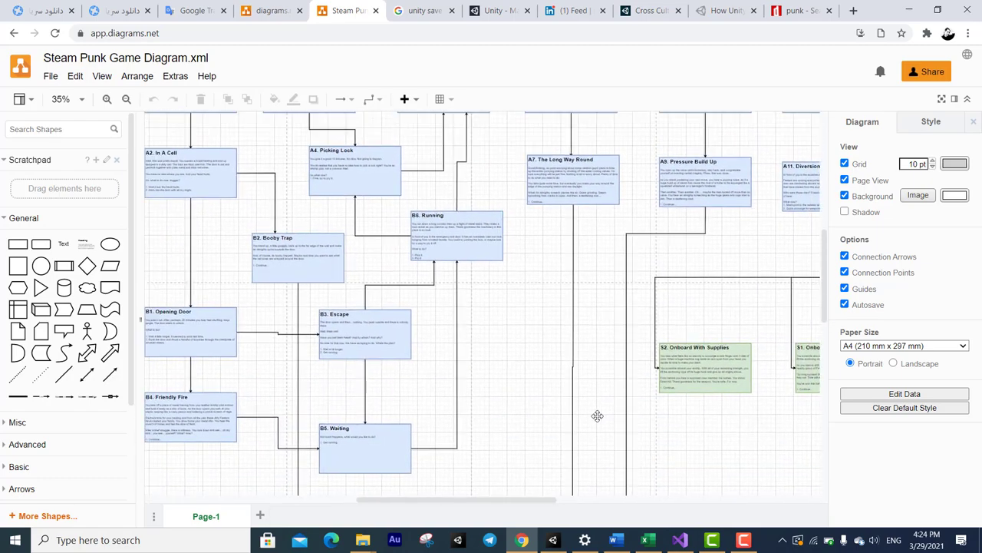
{"action": "scroll", "coordinate": [597, 415], "scroll_direction": "up", "scroll_amount": 3}
{"action": "scroll", "coordinate": [660, 441], "scroll_direction": "left", "scroll_amount": 2}
{"action": "left_click", "coordinate": [520, 537]}
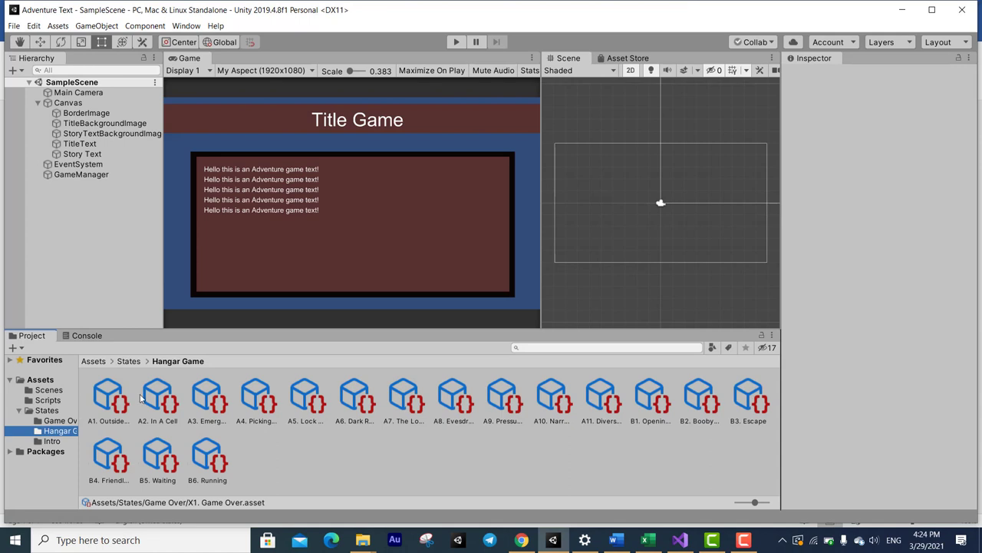
Review the A1 Outside Hangar, A2 In A Cell and A3 Emergency Exit states, selecting A3's story text.
{"action": "left_click", "coordinate": [98, 396]}
{"action": "left_click", "coordinate": [171, 399]}
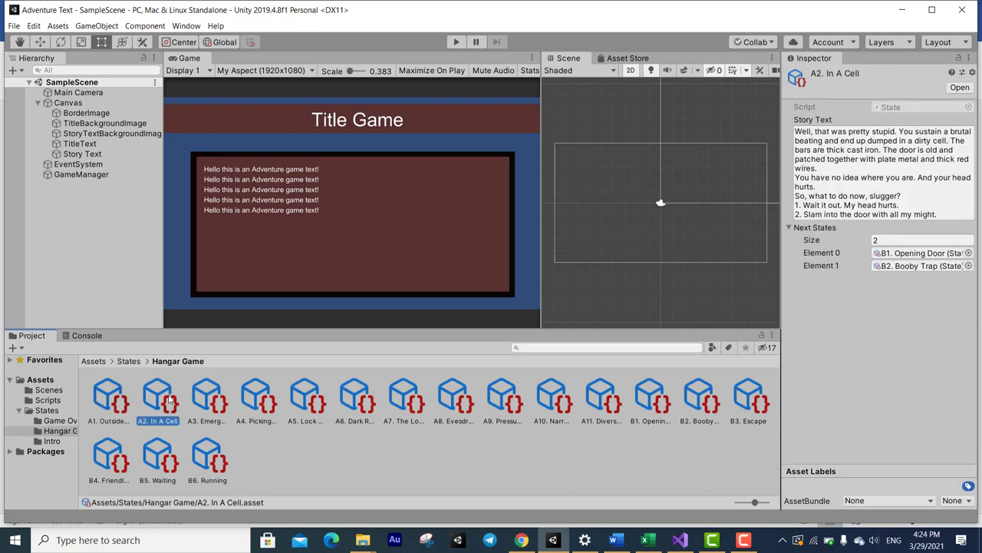
{"action": "left_click", "coordinate": [205, 406]}
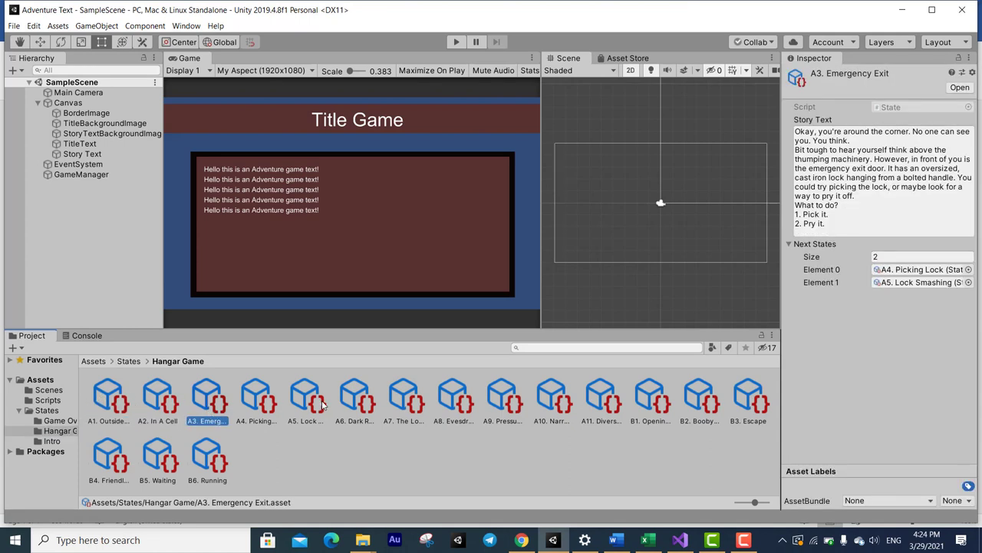
{"action": "left_click_drag", "start_coordinate": [857, 228], "coordinate": [763, 120]}
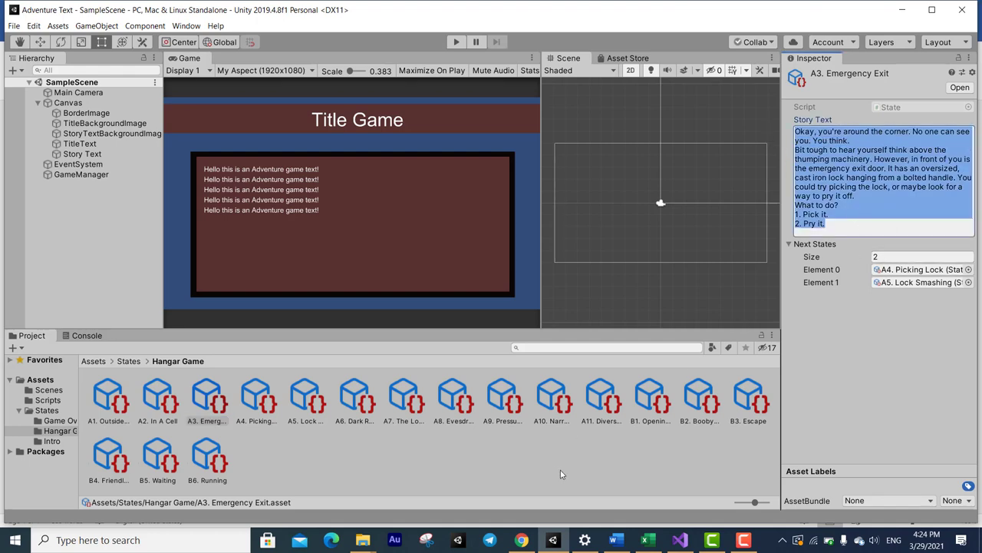
{"action": "left_click", "coordinate": [521, 540]}
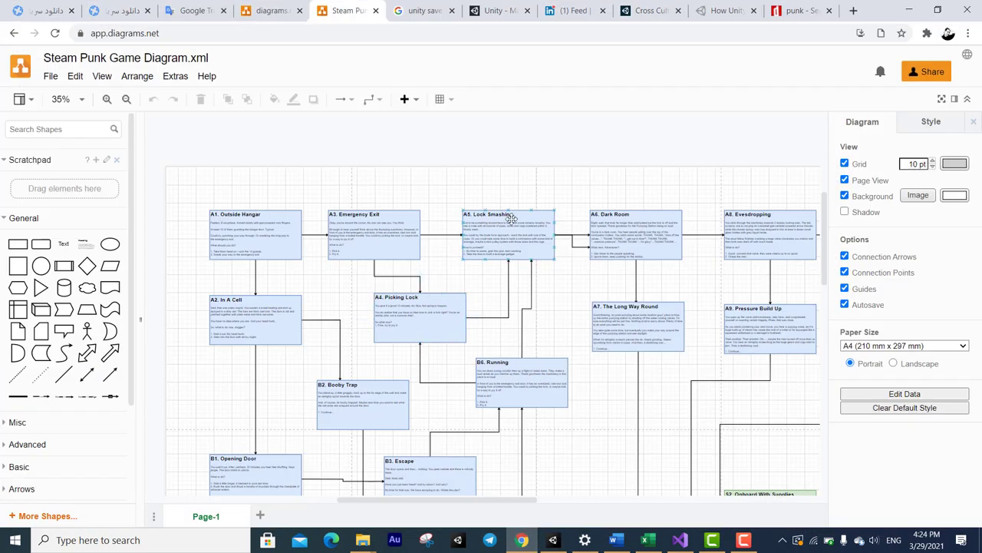
Zoom into the A3 Emergency Exit box to check its branches to A4 and A5.
{"action": "scroll", "coordinate": [426, 273], "scroll_direction": "up", "scroll_amount": 3, "text": "ctrl"}
{"action": "scroll", "coordinate": [427, 272], "scroll_direction": "up", "scroll_amount": 1, "text": "ctrl"}
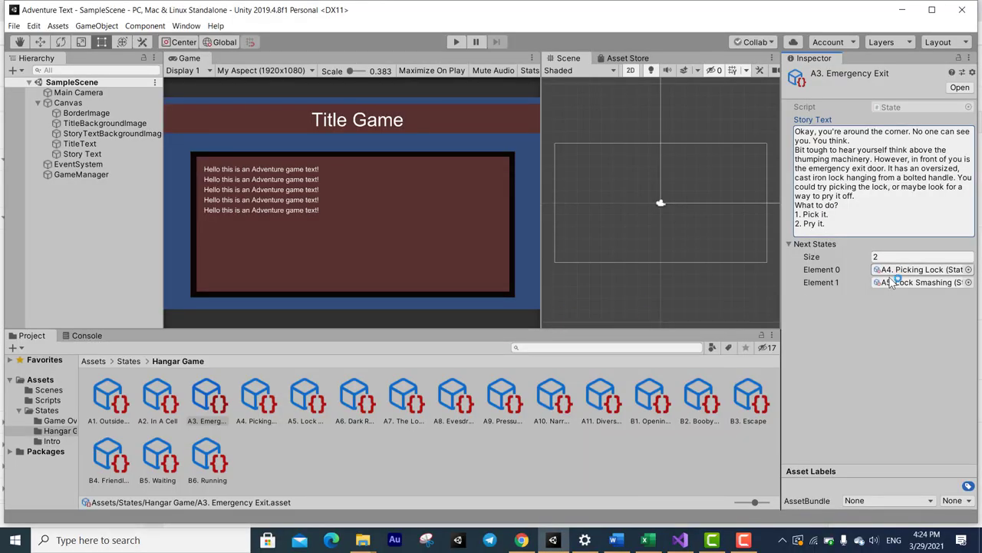
Set A5 Lock Smashing as A3's second next state, then check A4 Picking Lock and A5.
{"action": "left_click_drag", "start_coordinate": [890, 282], "coordinate": [892, 282]}
{"action": "left_click", "coordinate": [266, 409]}
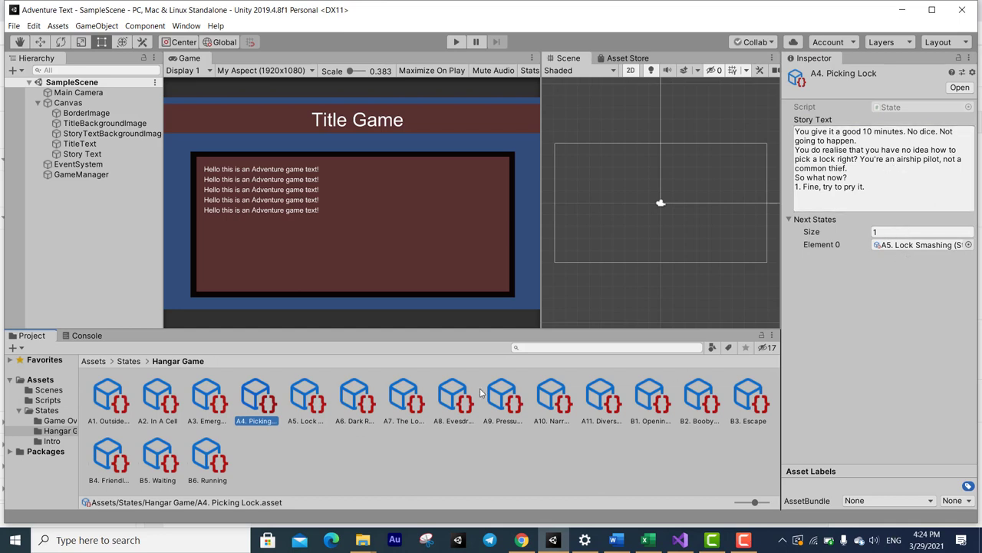
{"action": "left_click", "coordinate": [302, 401]}
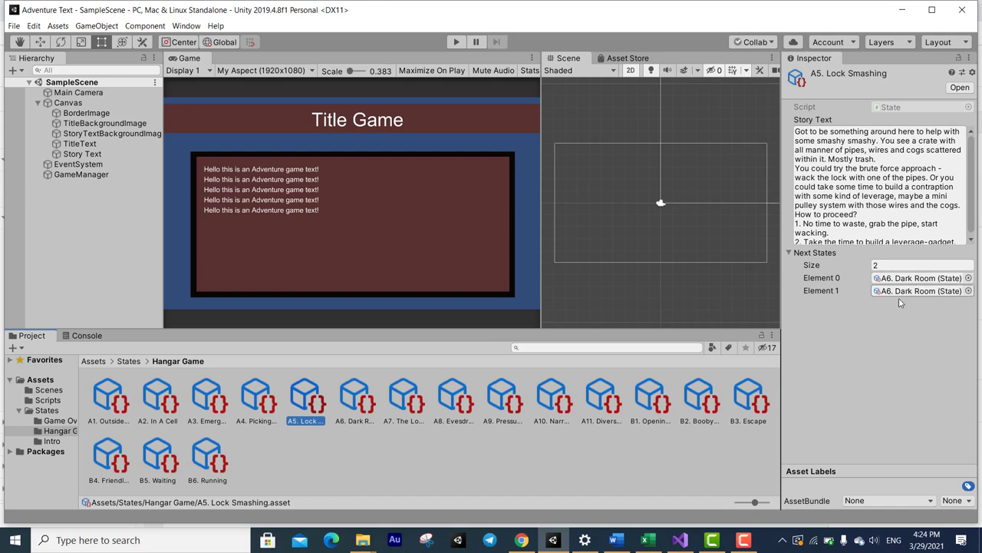
{"action": "left_click", "coordinate": [522, 540]}
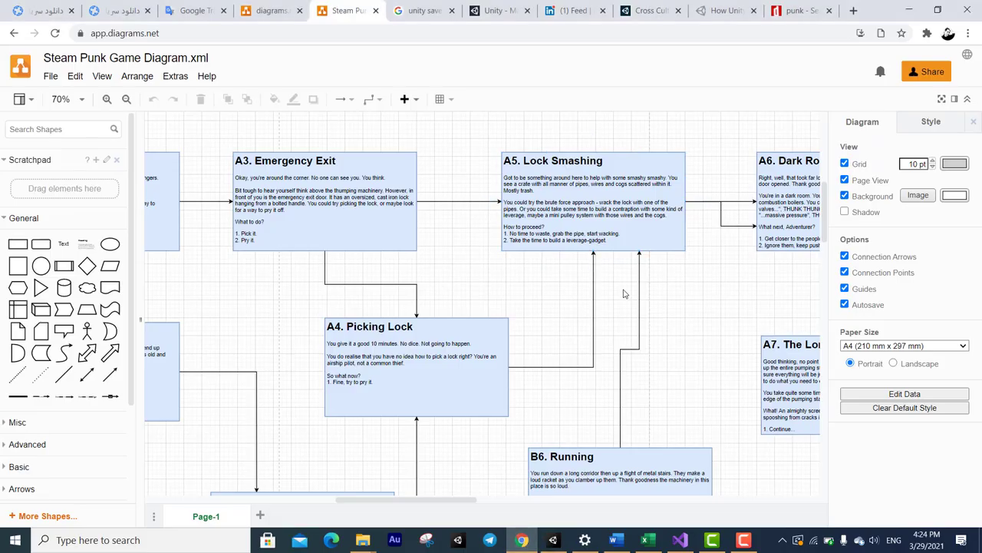
Pan and zoom the diagram to read the A5 Lock Smashing and A6 Dark Room boxes.
{"action": "right_click_drag", "start_coordinate": [568, 236], "coordinate": [224, 354]}
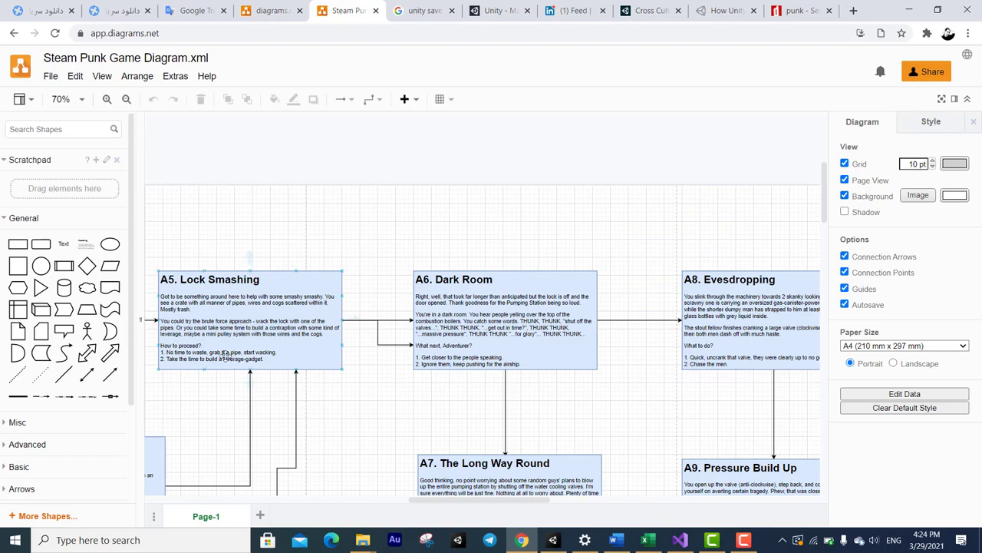
{"action": "scroll", "coordinate": [179, 363], "scroll_direction": "up", "scroll_amount": 7, "text": "ctrl"}
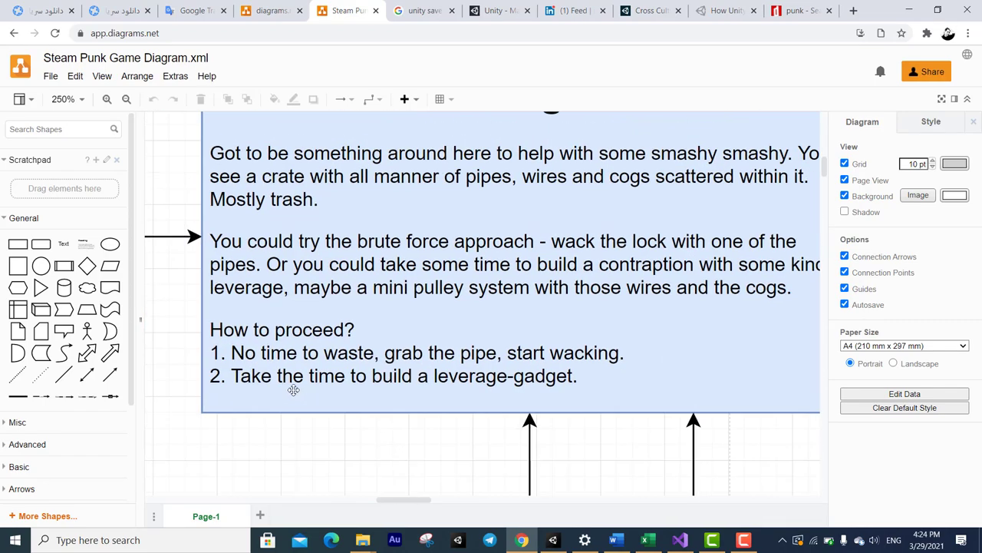
{"action": "scroll", "coordinate": [532, 399], "scroll_direction": "right", "scroll_amount": 10}
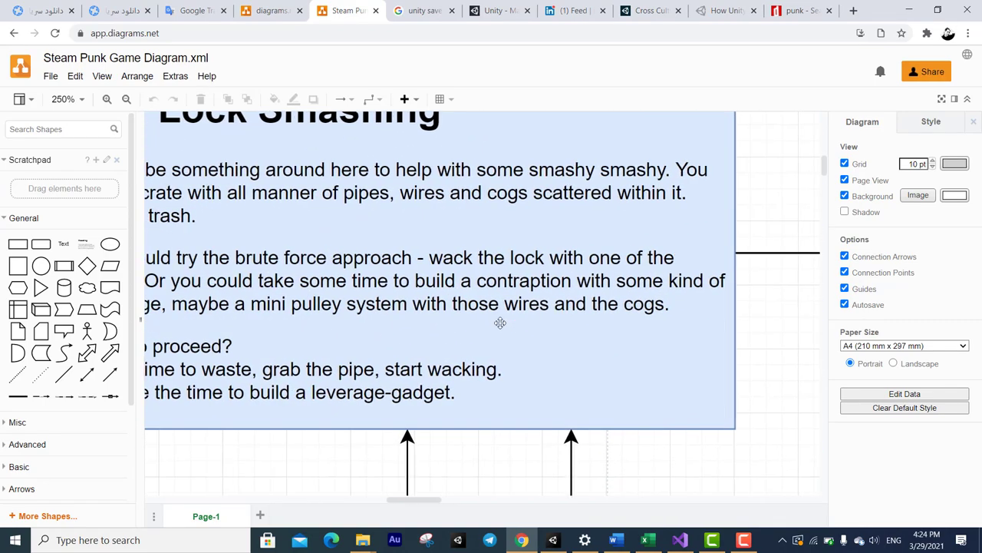
{"action": "scroll", "coordinate": [520, 345], "scroll_direction": "right", "scroll_amount": 5}
{"action": "scroll", "coordinate": [404, 318], "scroll_direction": "down", "scroll_amount": 1, "text": "ctrl"}
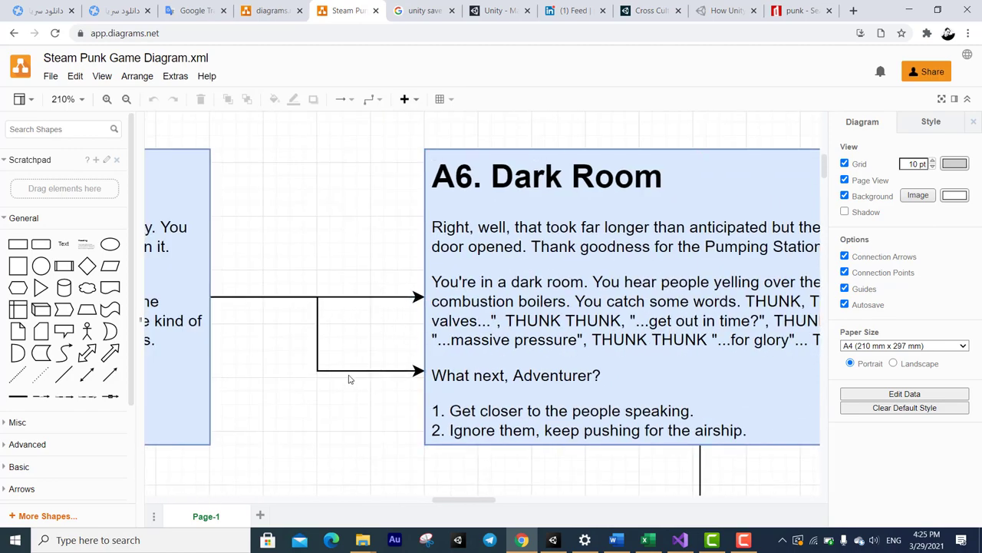
{"action": "scroll", "coordinate": [278, 298], "scroll_direction": "left", "scroll_amount": 5}
{"action": "scroll", "coordinate": [307, 305], "scroll_direction": "down", "scroll_amount": 3}
{"action": "scroll", "coordinate": [329, 302], "scroll_direction": "down", "scroll_amount": 3, "text": "ctrl"}
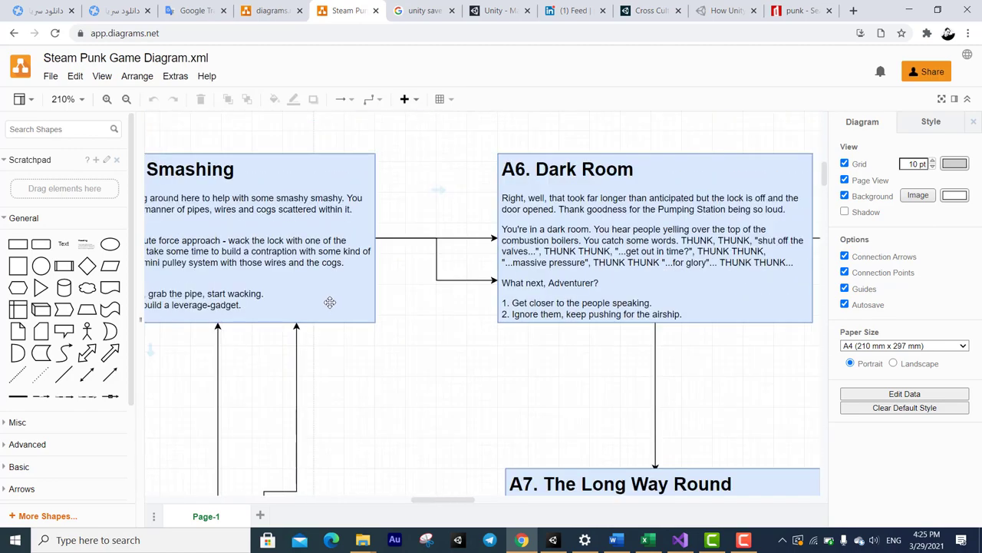
{"action": "scroll", "coordinate": [409, 351], "scroll_direction": "up", "scroll_amount": 1, "text": "ctrl"}
{"action": "scroll", "coordinate": [409, 350], "scroll_direction": "left", "scroll_amount": 2}
{"action": "scroll", "coordinate": [409, 351], "scroll_direction": "up", "scroll_amount": 1}
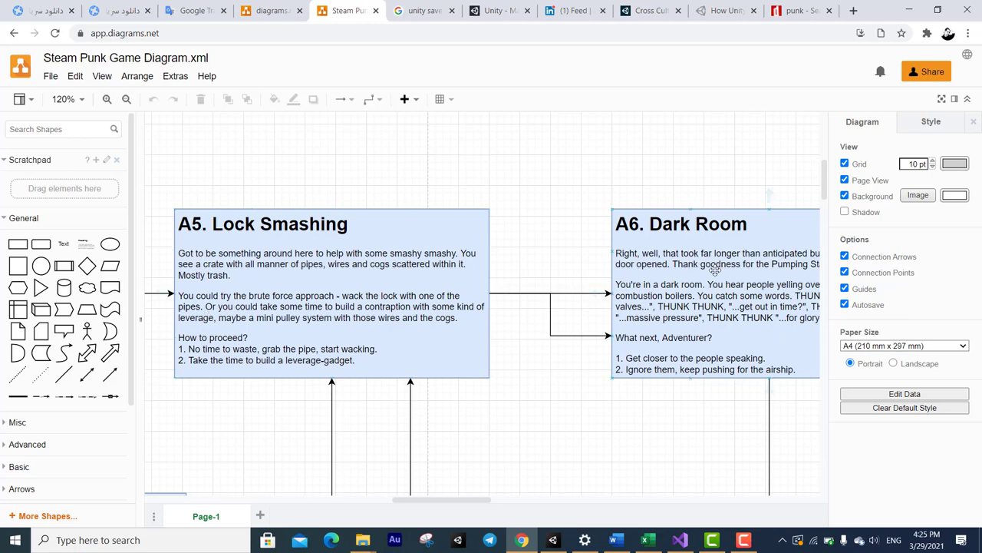
{"action": "scroll", "coordinate": [650, 345], "scroll_direction": "right", "scroll_amount": 2}
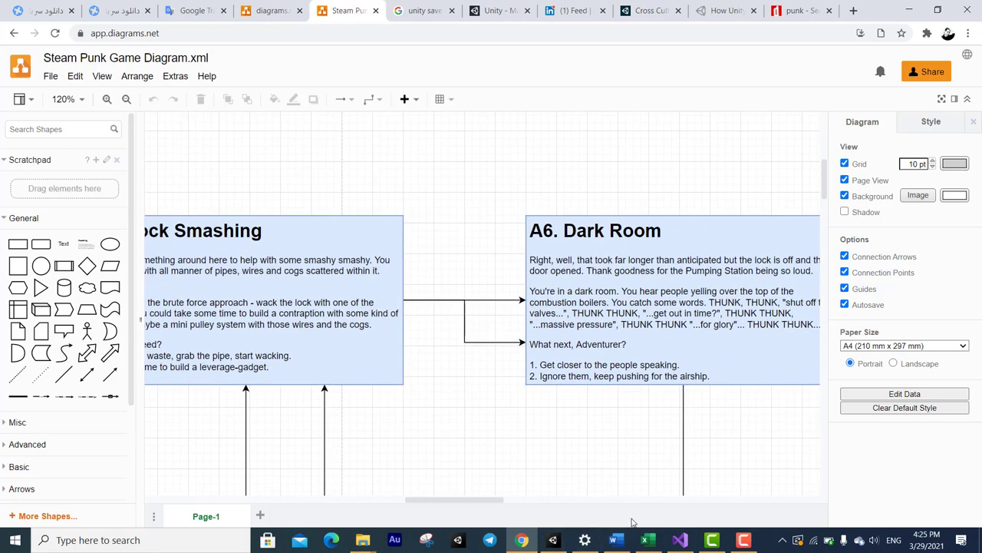
{"action": "left_click", "coordinate": [552, 540]}
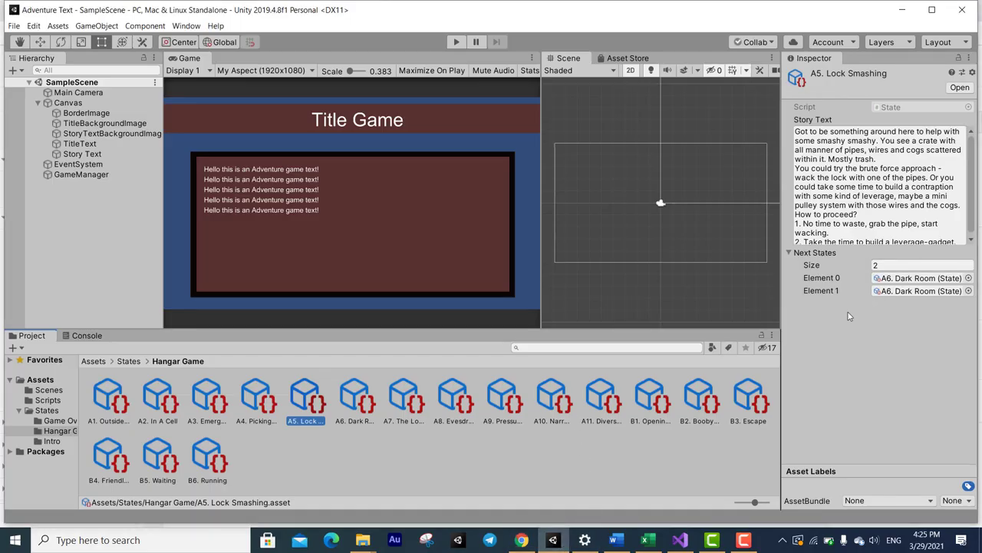
Check the next states of A6 Dark Room and A7 The Long Way Round in the Inspector.
{"action": "left_click", "coordinate": [351, 402]}
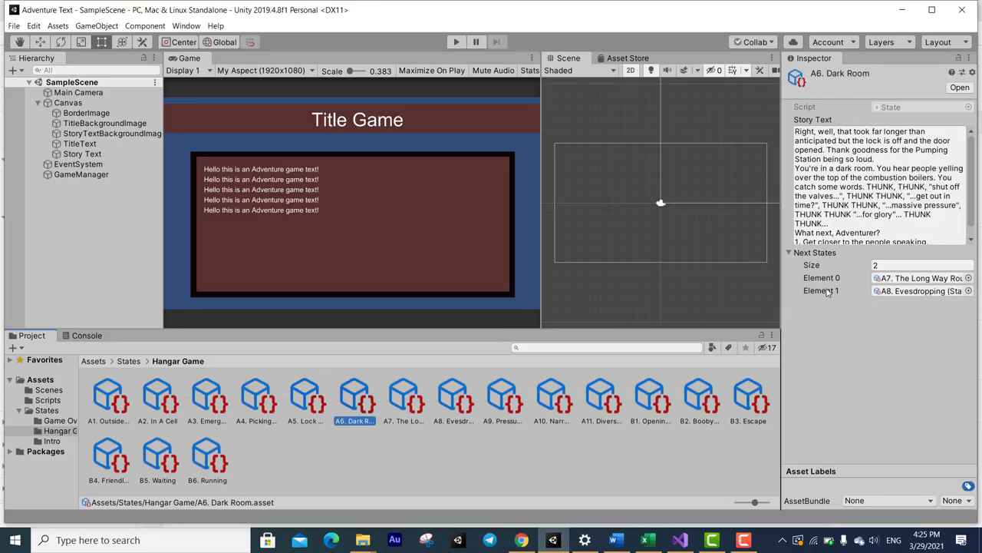
{"action": "left_click", "coordinate": [405, 407]}
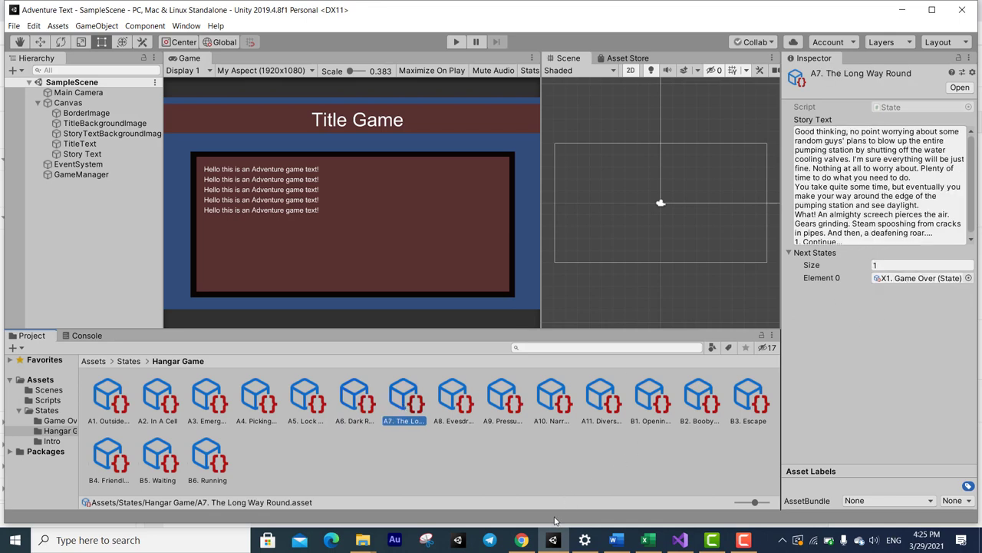
{"action": "left_click", "coordinate": [521, 539]}
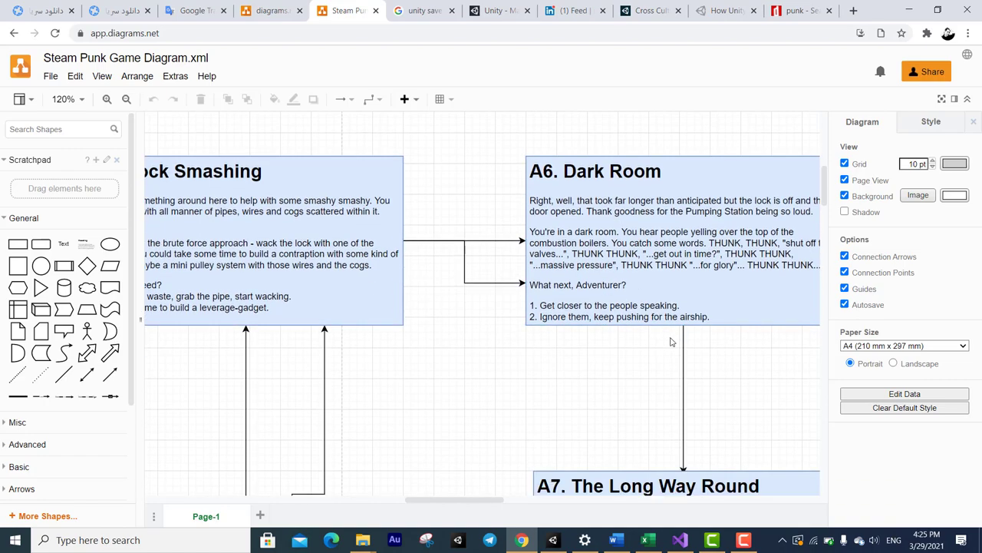
Zoom the diagram out to trace A7's arrow to the X1 Game Over box.
{"action": "scroll", "coordinate": [670, 342], "scroll_direction": "right", "scroll_amount": 5}
{"action": "scroll", "coordinate": [454, 323], "scroll_direction": "down", "scroll_amount": 5}
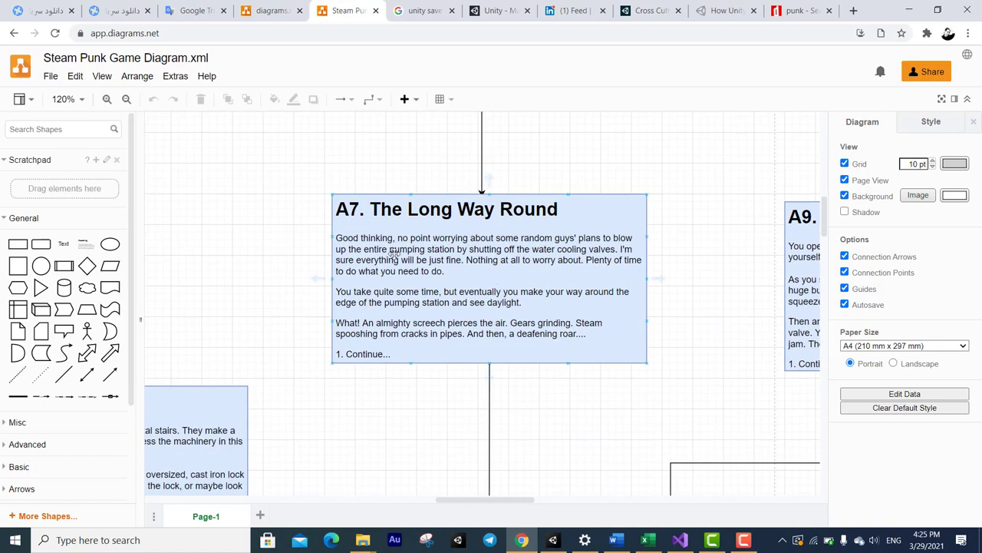
{"action": "scroll", "coordinate": [495, 290], "scroll_direction": "down", "scroll_amount": 2, "text": "ctrl"}
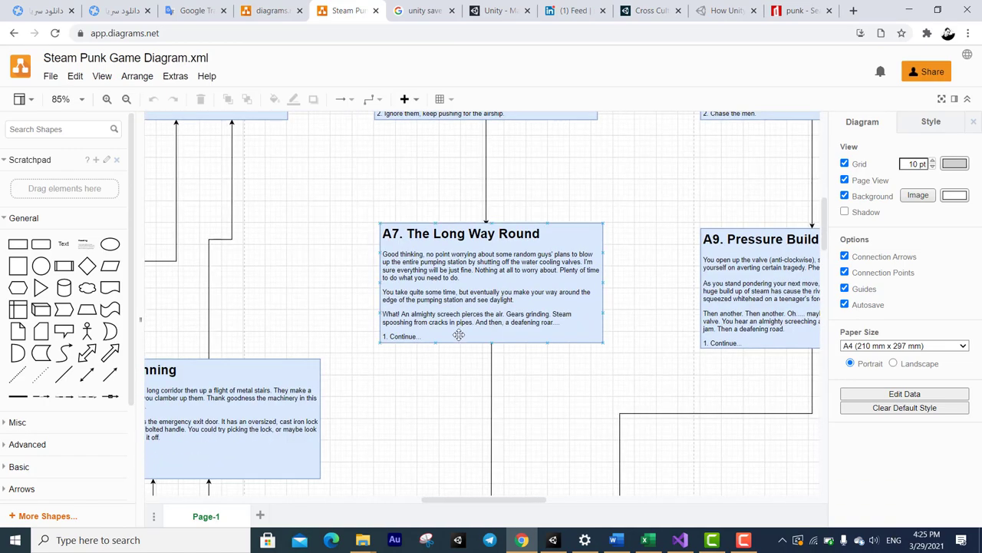
{"action": "scroll", "coordinate": [441, 396], "scroll_direction": "down", "scroll_amount": 2, "text": "ctrl"}
{"action": "scroll", "coordinate": [440, 390], "scroll_direction": "down", "scroll_amount": 2}
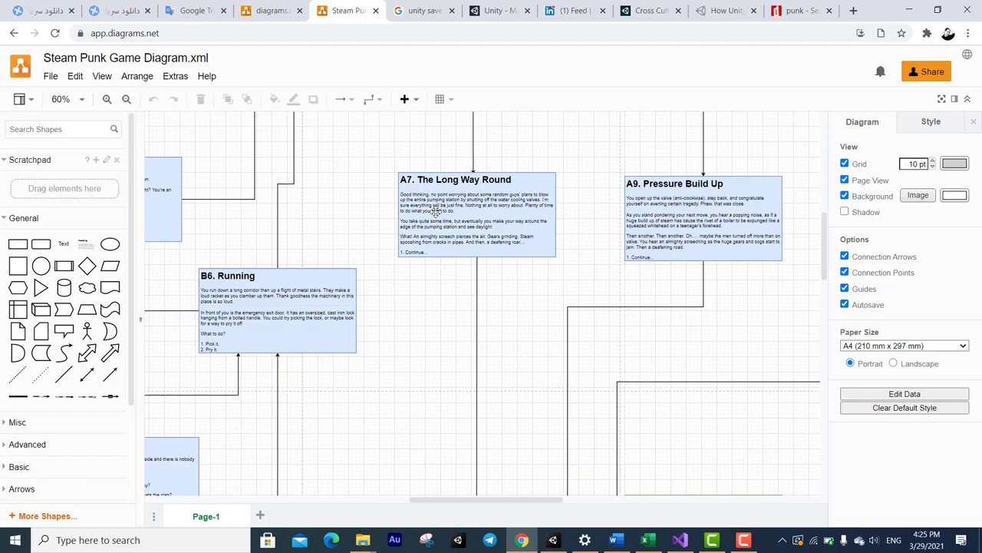
{"action": "scroll", "coordinate": [443, 214], "scroll_direction": "down", "scroll_amount": 3}
{"action": "scroll", "coordinate": [474, 349], "scroll_direction": "down", "scroll_amount": 1, "text": "ctrl"}
{"action": "scroll", "coordinate": [465, 309], "scroll_direction": "down", "scroll_amount": 1, "text": "ctrl"}
{"action": "scroll", "coordinate": [465, 309], "scroll_direction": "down", "scroll_amount": 3}
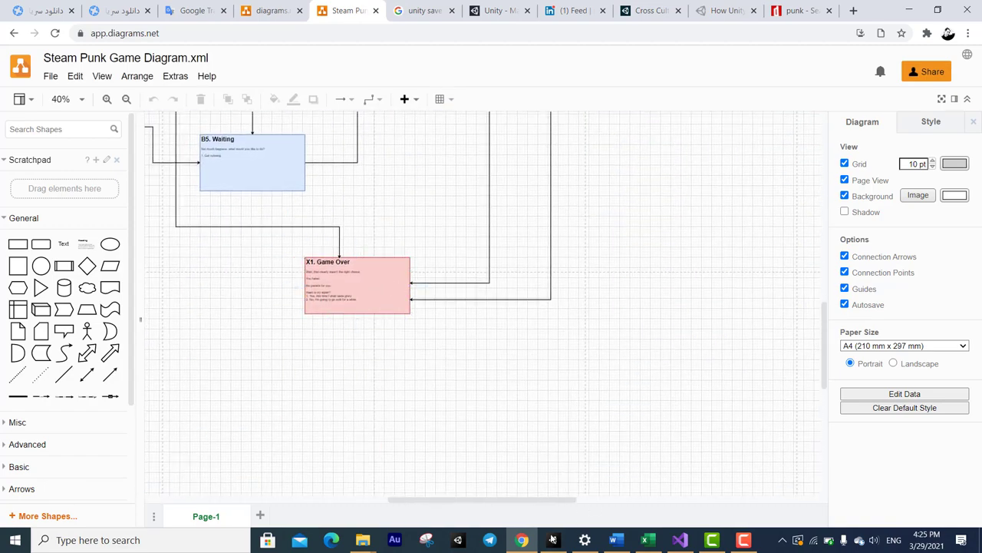
{"action": "left_click", "coordinate": [552, 539]}
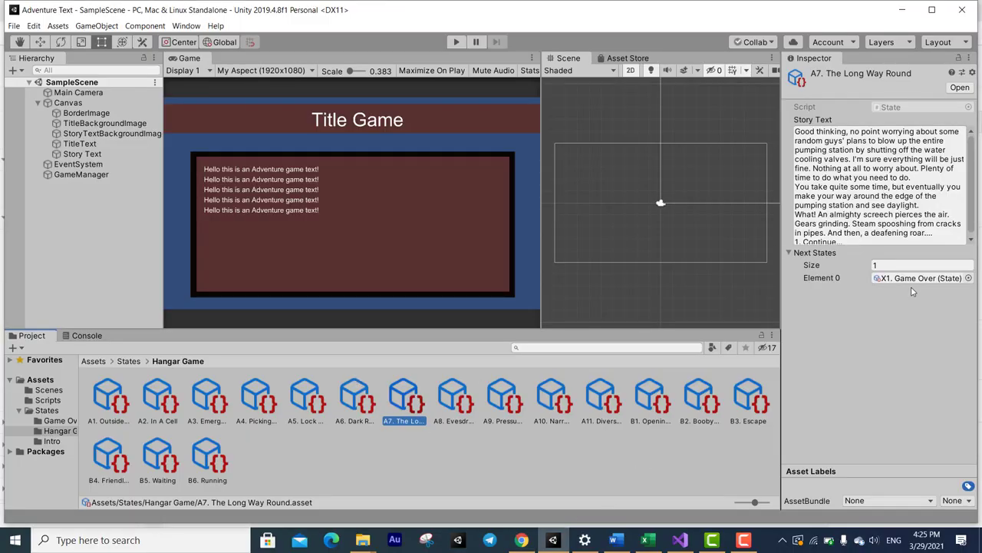
Assign X1 Game Over to A7 The Long Way Round's Element 0 next state.
{"action": "left_click", "coordinate": [60, 421]}
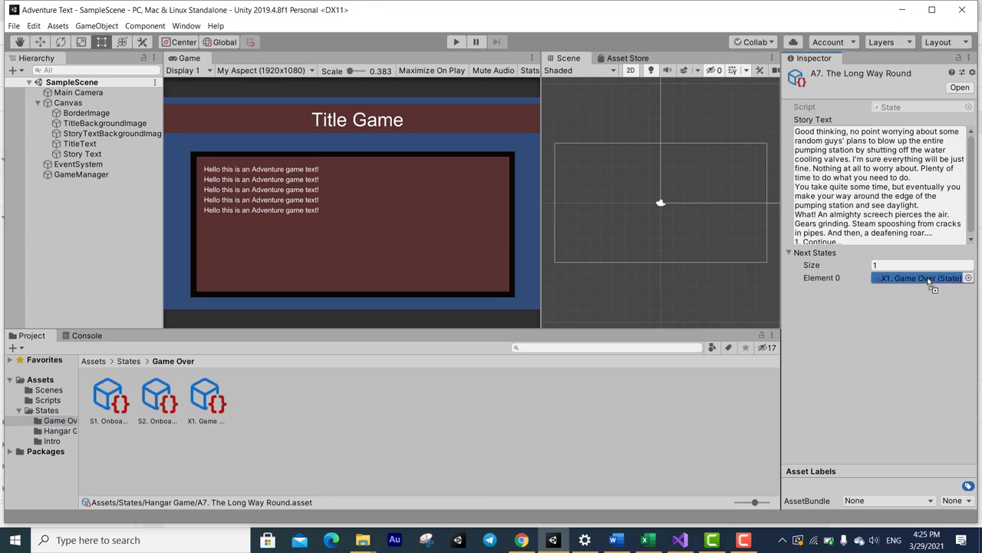
{"action": "left_click_drag", "start_coordinate": [211, 412], "coordinate": [921, 278]}
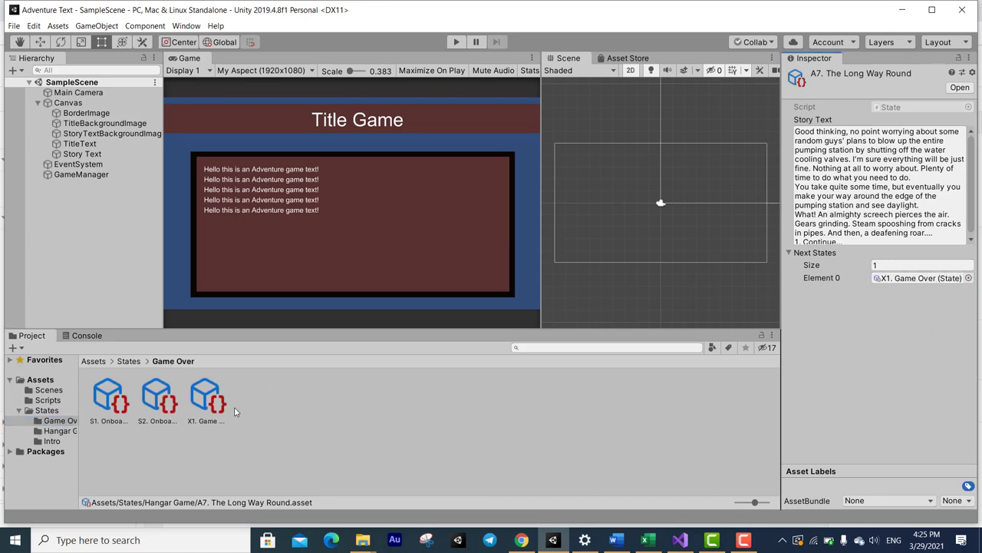
{"action": "left_click", "coordinate": [136, 411]}
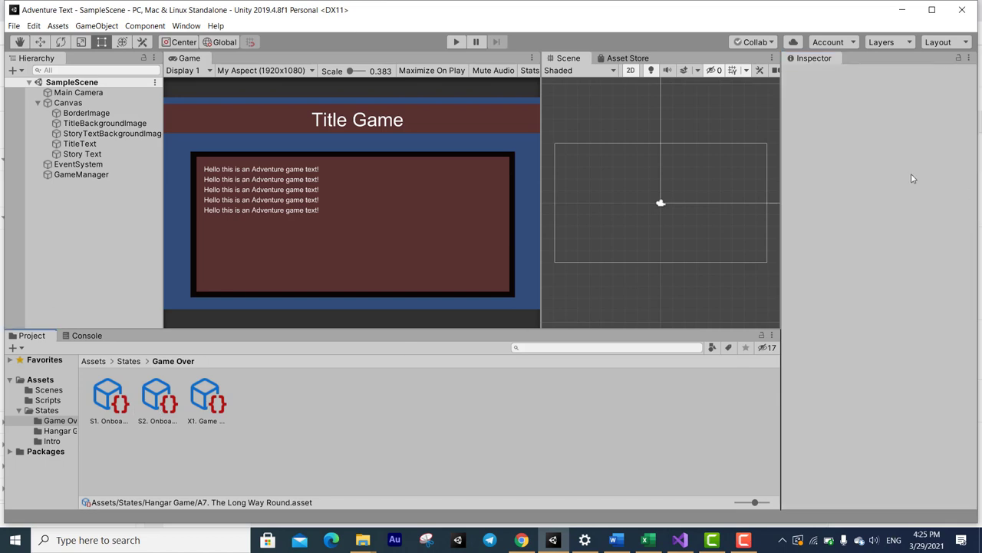
{"action": "left_click", "coordinate": [63, 431]}
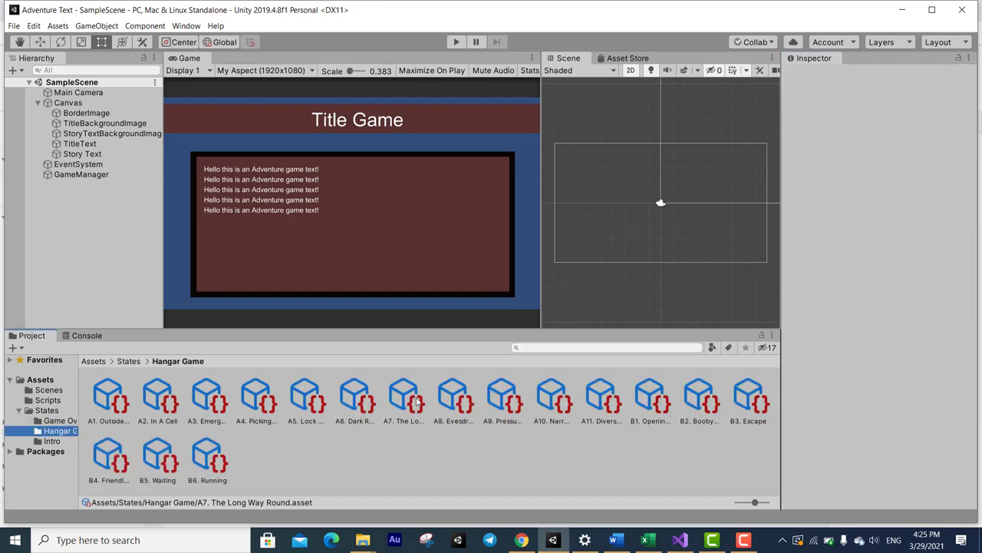
{"action": "left_click", "coordinate": [404, 399]}
Check the A8 Evesdropping and A9 Pressure Build Up states against the diagram.
{"action": "left_click", "coordinate": [69, 422]}
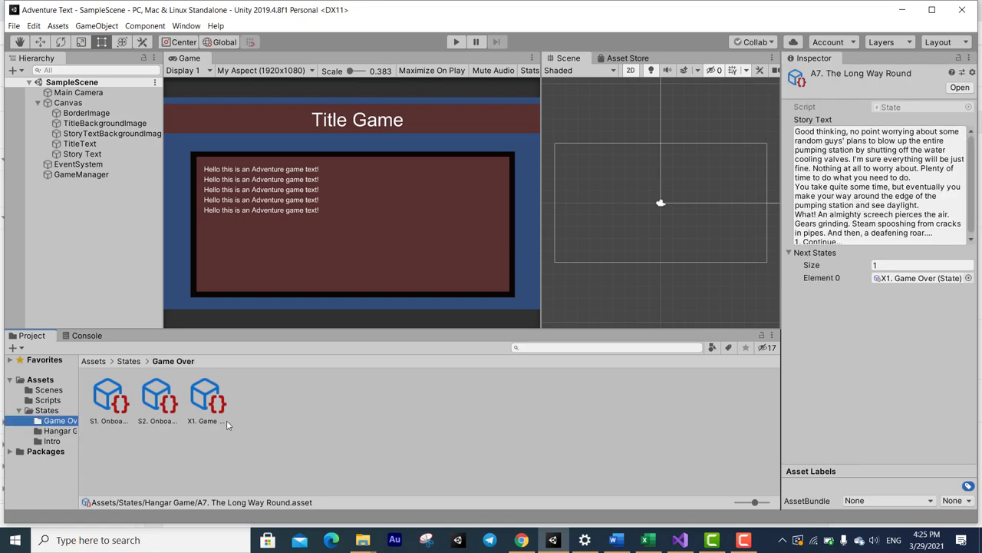
{"action": "left_click", "coordinate": [46, 432]}
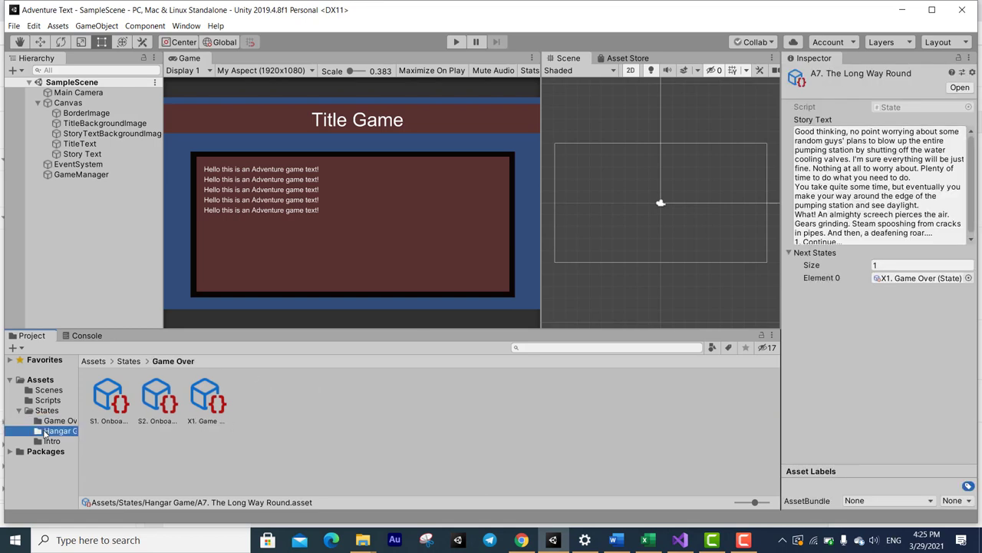
{"action": "left_click", "coordinate": [461, 391]}
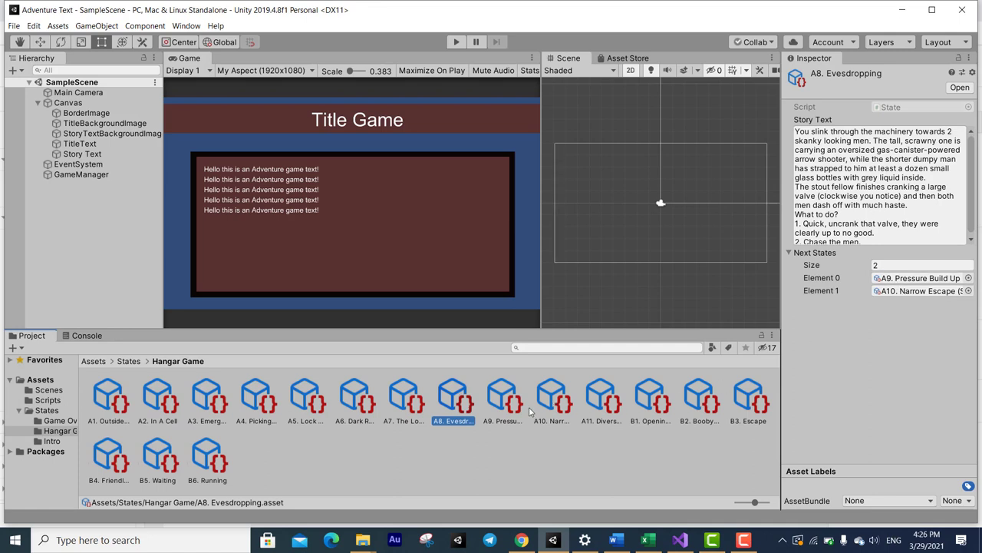
{"action": "left_click", "coordinate": [504, 410]}
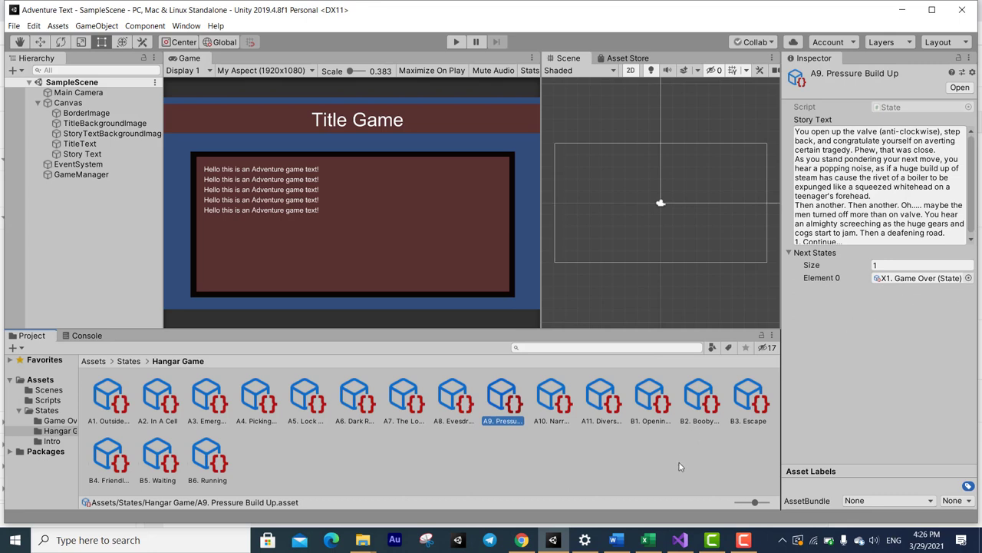
{"action": "left_click", "coordinate": [523, 540]}
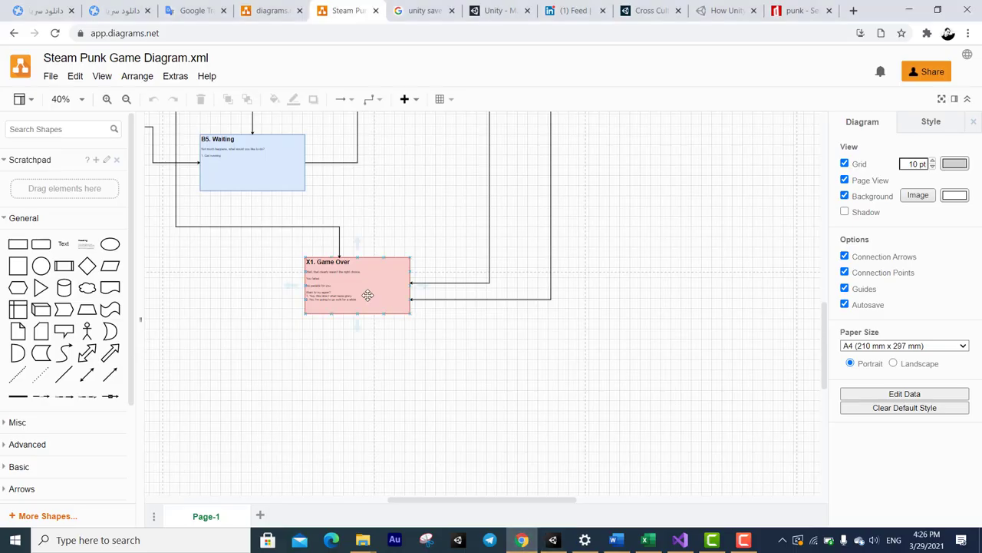
Pan the diagram to A9 Pressure Build Up and select it and the X1 Game Over node.
{"action": "right_click_drag", "start_coordinate": [368, 295], "coordinate": [467, 491]}
{"action": "scroll", "coordinate": [637, 254], "scroll_direction": "up", "scroll_amount": 5}
{"action": "scroll", "coordinate": [532, 362], "scroll_direction": "right", "scroll_amount": 3}
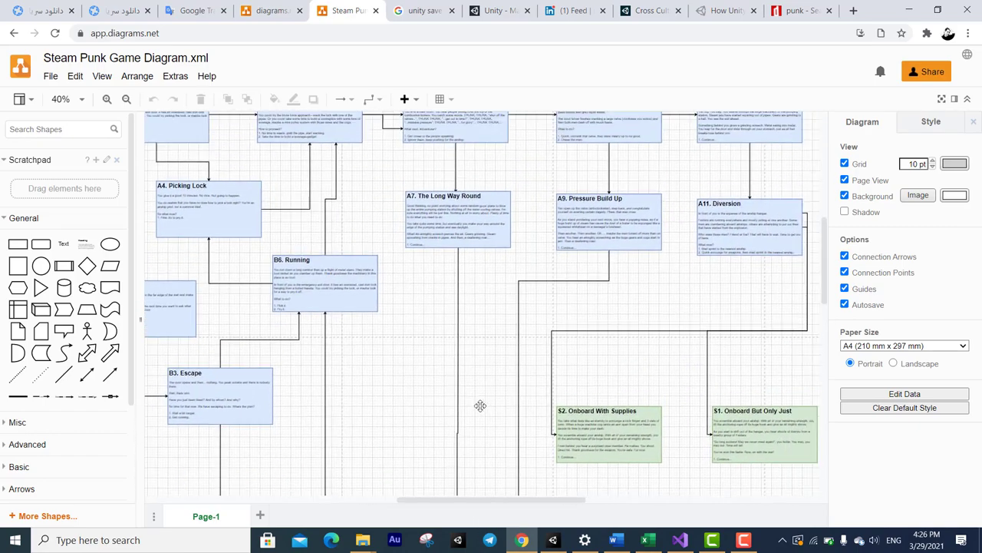
{"action": "right_click_drag", "start_coordinate": [614, 336], "coordinate": [552, 288]}
{"action": "left_click", "coordinate": [540, 206]}
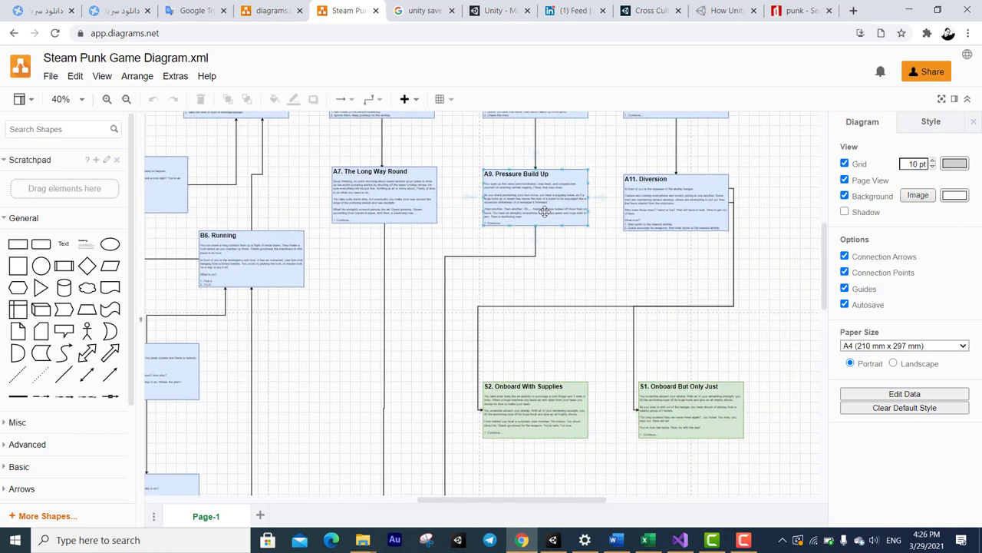
{"action": "scroll", "coordinate": [522, 336], "scroll_direction": "down", "scroll_amount": 5}
{"action": "left_click", "coordinate": [305, 321]}
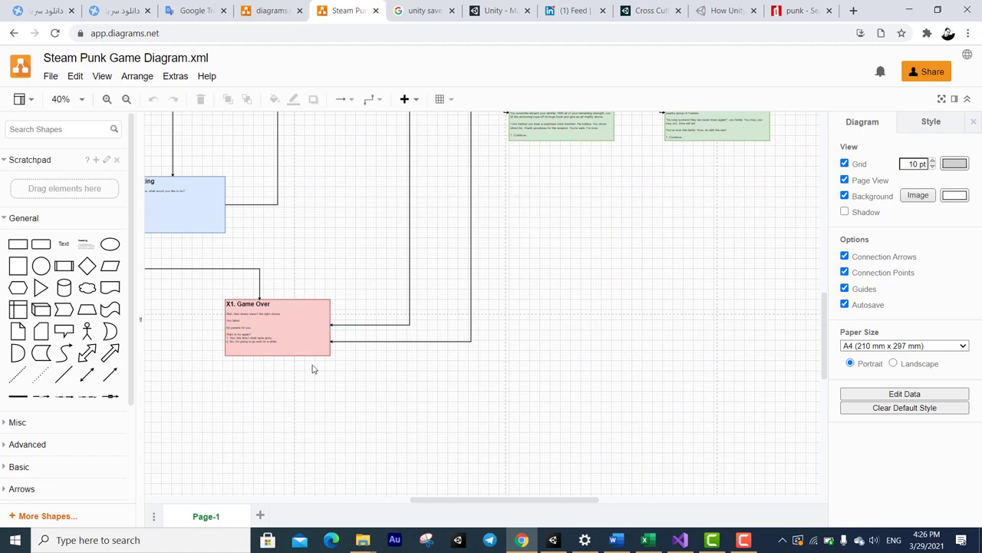
{"action": "left_click", "coordinate": [552, 539]}
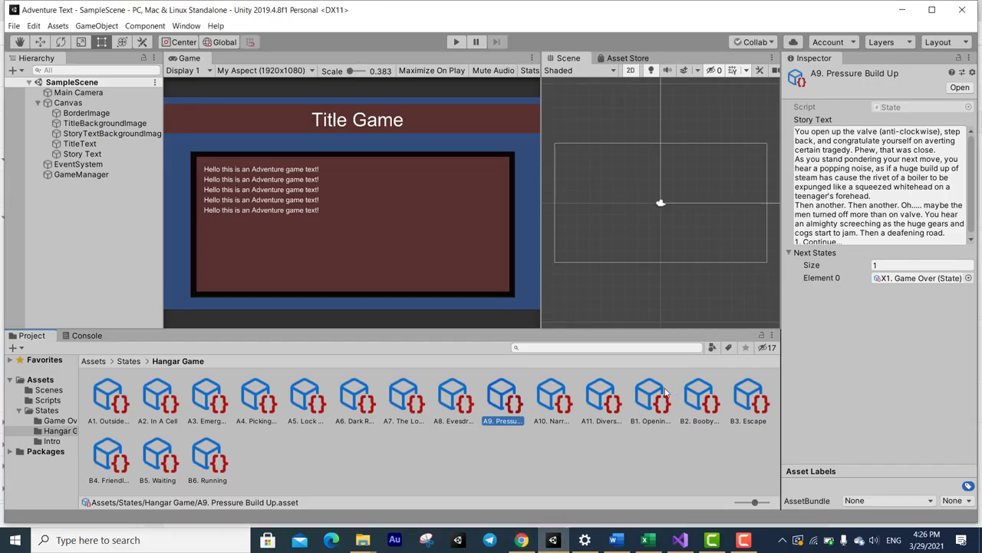
Inspect A10 Narrow Escape and A11 Diversion, then find A11's S1 and S2 branches on the diagram.
{"action": "left_click", "coordinate": [555, 400]}
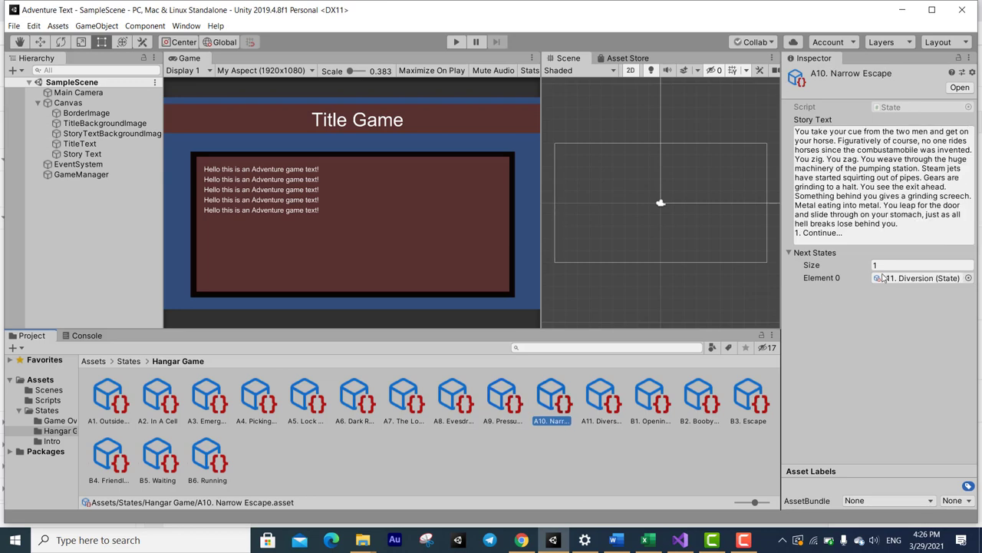
{"action": "left_click", "coordinate": [612, 412]}
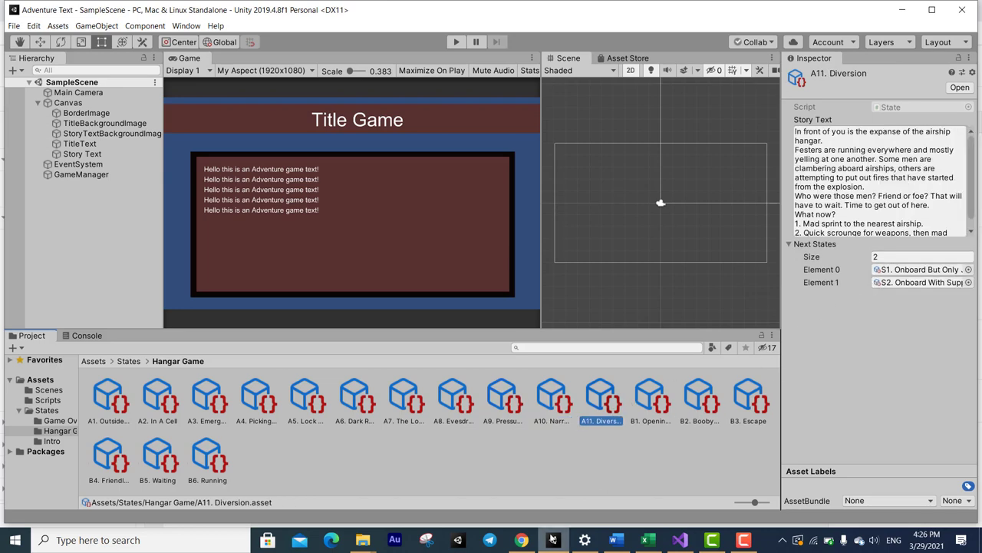
{"action": "left_click", "coordinate": [553, 539]}
{"action": "scroll", "coordinate": [634, 264], "scroll_direction": "up", "scroll_amount": 3}
{"action": "scroll", "coordinate": [634, 265], "scroll_direction": "right", "scroll_amount": 3}
{"action": "scroll", "coordinate": [432, 256], "scroll_direction": "up", "scroll_amount": 3}
{"action": "scroll", "coordinate": [432, 257], "scroll_direction": "right", "scroll_amount": 2}
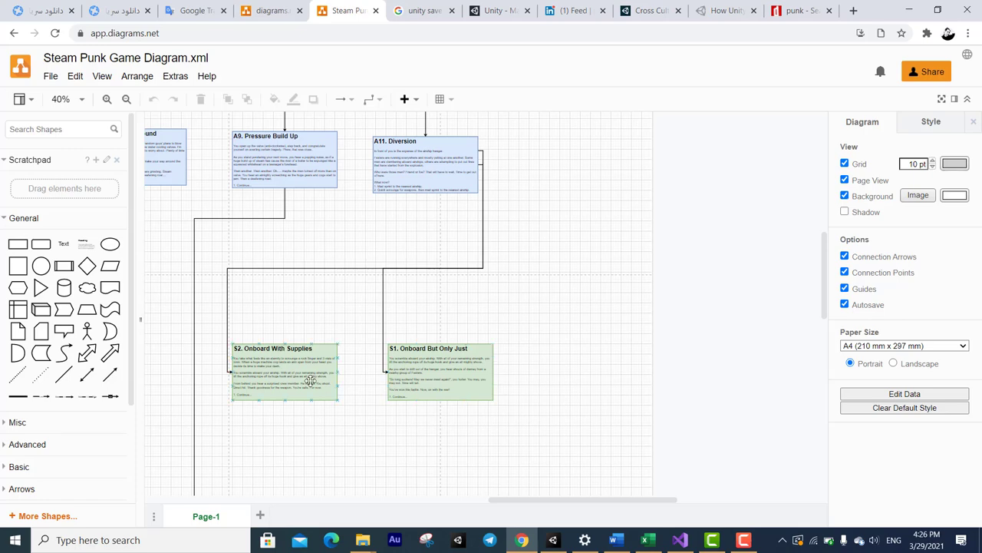
Return to Unity and select A3. Emergency Exit, whose next states are A4 and A5.
{"action": "left_click", "coordinate": [284, 411]}
{"action": "left_click", "coordinate": [551, 539]}
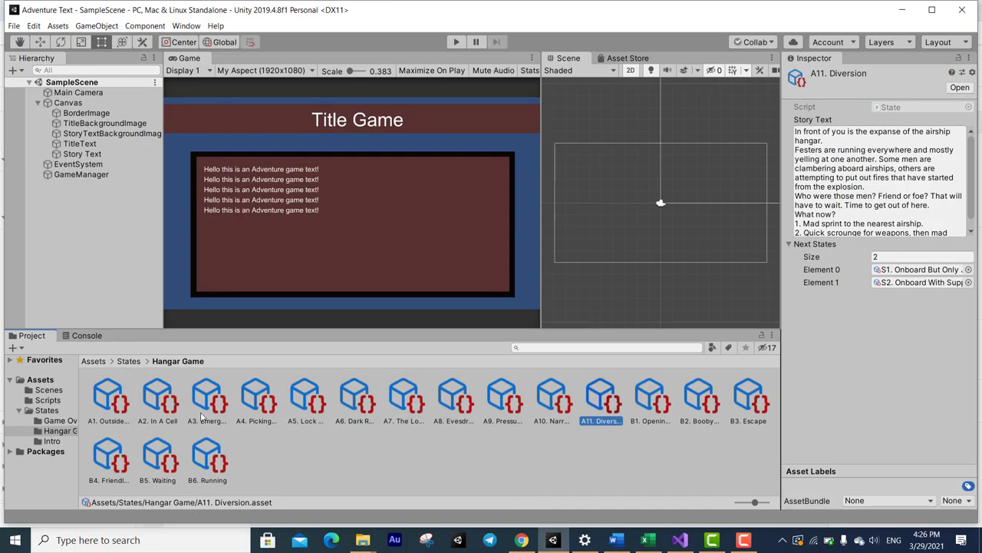
{"action": "left_click", "coordinate": [205, 415]}
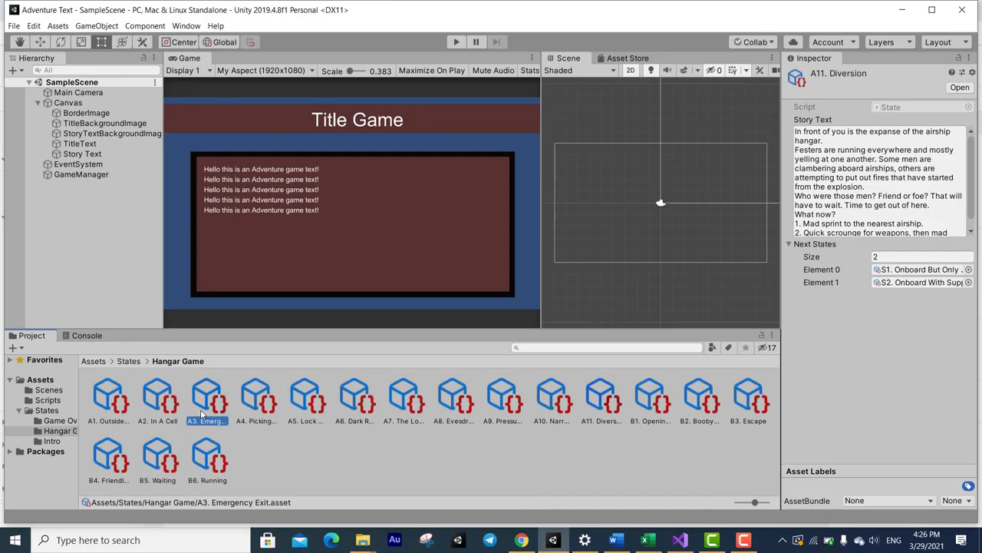
Review the next states of A2 In A Cell, B1 Opening Door and B2 Booby Trap.
{"action": "left_click", "coordinate": [162, 406]}
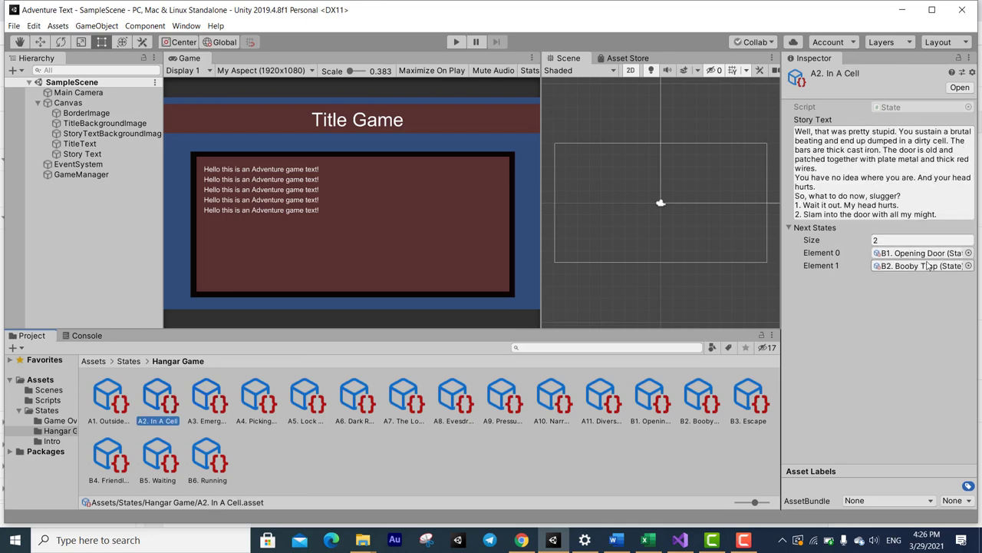
{"action": "left_click", "coordinate": [665, 408]}
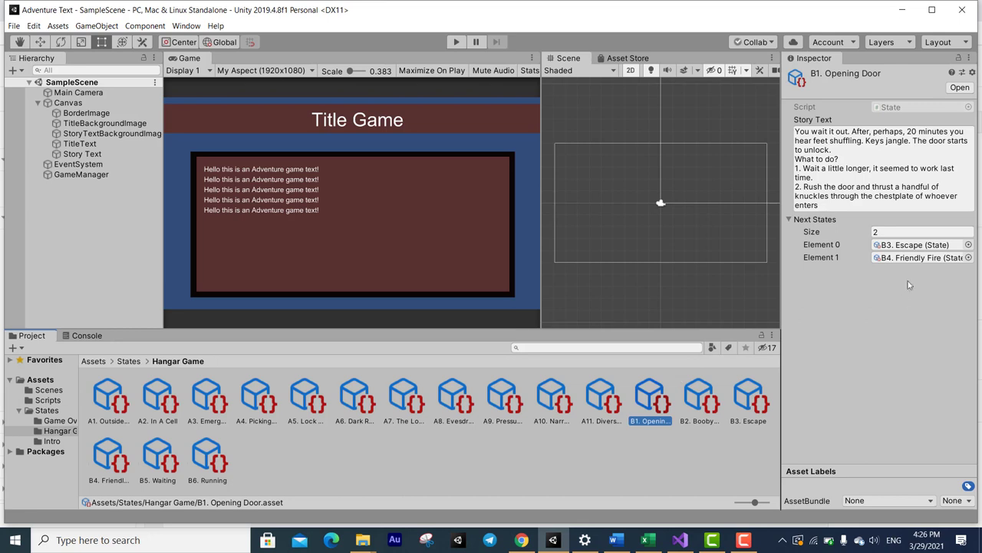
{"action": "left_click", "coordinate": [710, 402]}
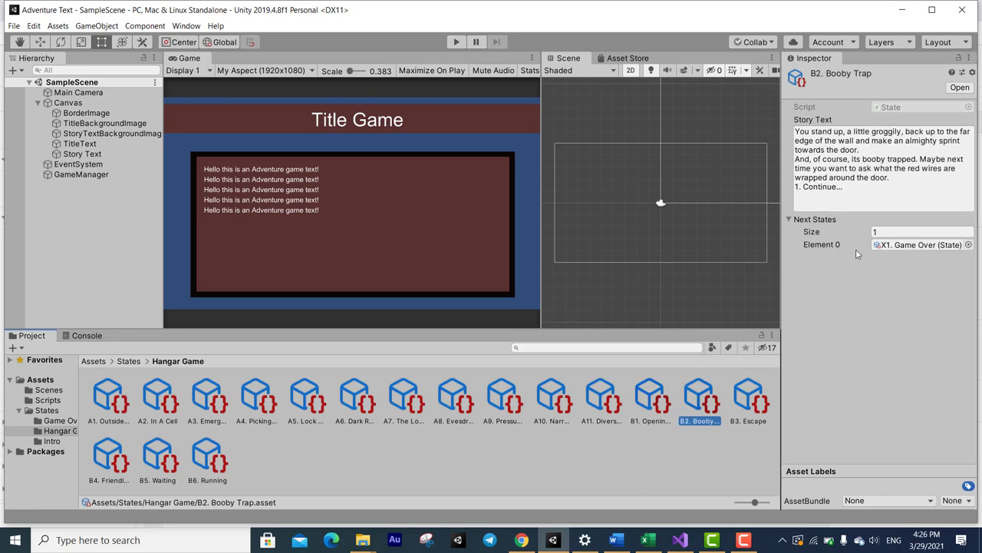
In the diagram, trace B2 Booby Trap's arrow to X1 Game Over, then minimize the browser.
{"action": "left_click", "coordinate": [521, 540]}
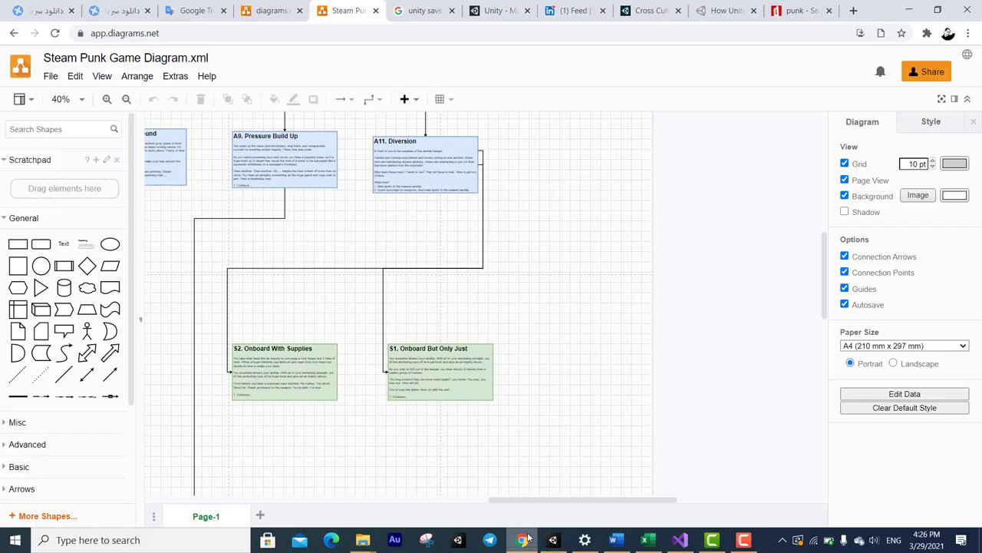
{"action": "right_click_drag", "start_coordinate": [518, 236], "coordinate": [541, 296]}
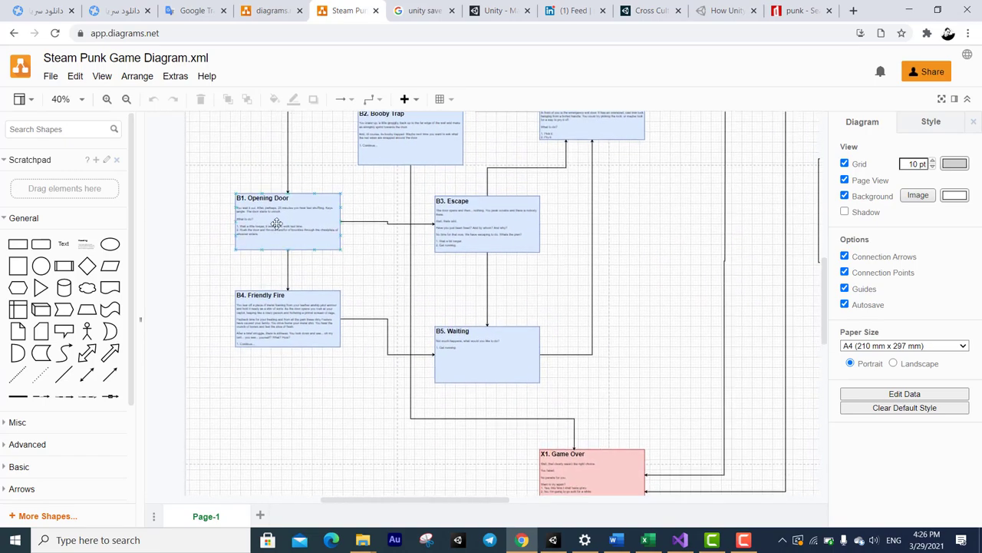
{"action": "right_click_drag", "start_coordinate": [488, 249], "coordinate": [440, 299]}
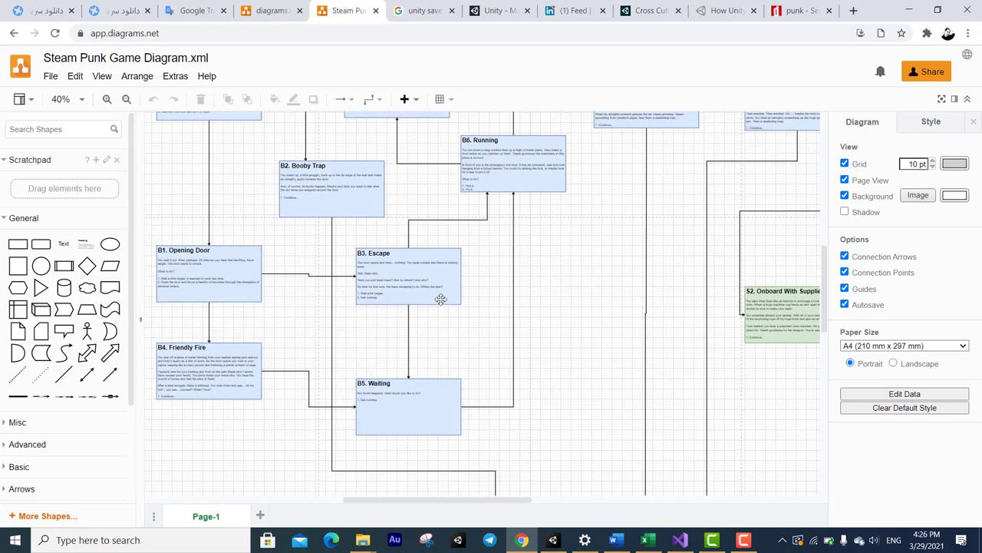
{"action": "left_click", "coordinate": [341, 190]}
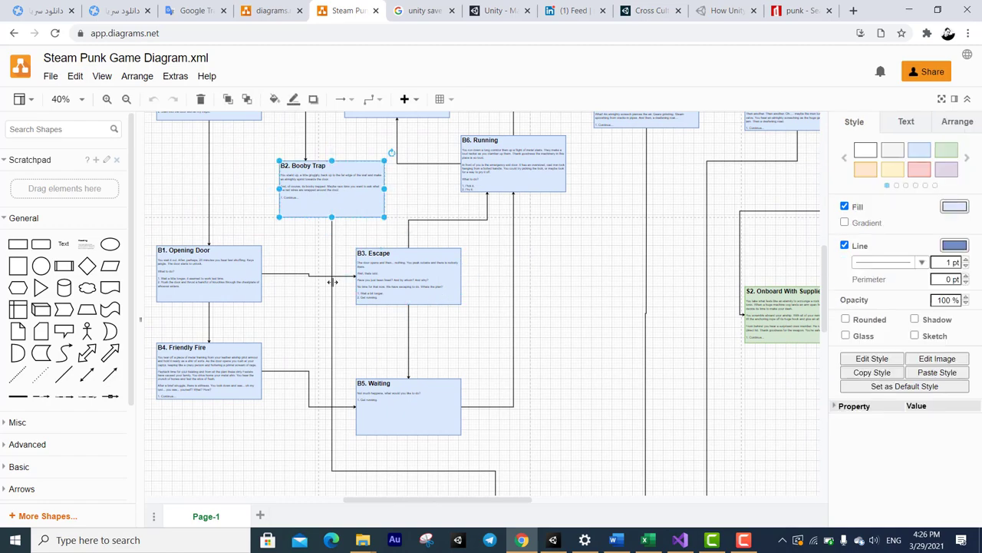
{"action": "right_click_drag", "start_coordinate": [330, 351], "coordinate": [380, 175]}
{"action": "left_click", "coordinate": [560, 366]}
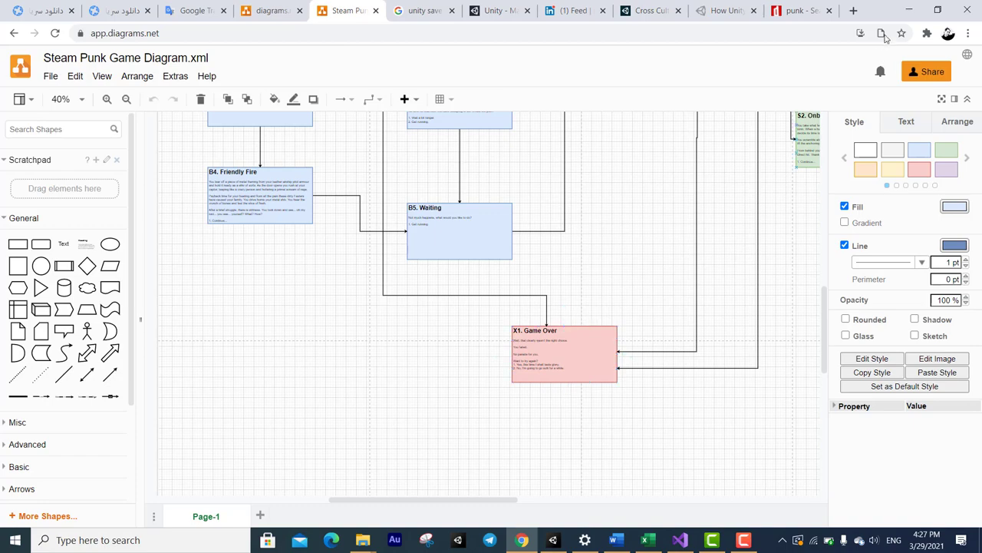
{"action": "left_click", "coordinate": [909, 10]}
Read the B3 Escape, B4 Friendly Fire, B5 Waiting and B6 Running states in the Inspector.
{"action": "left_click", "coordinate": [761, 400]}
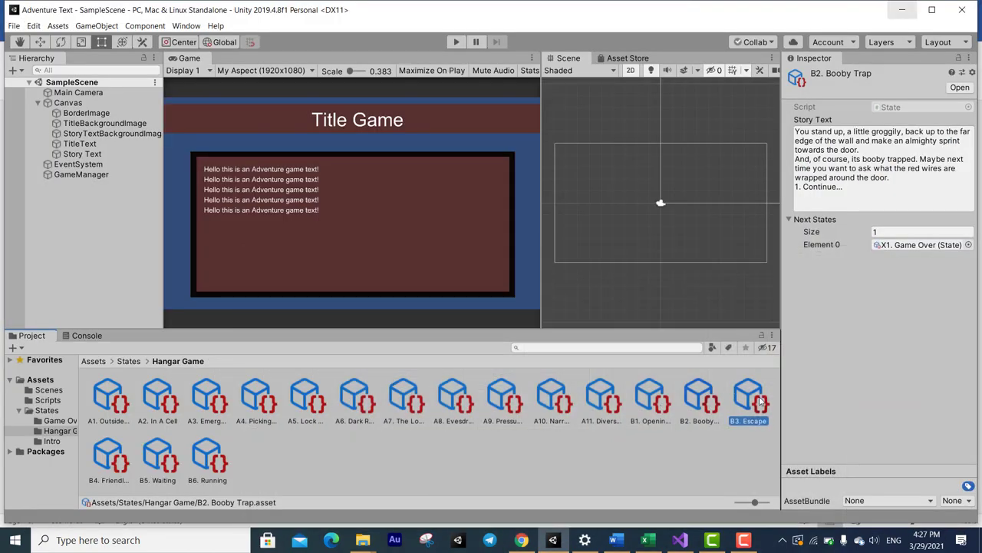
{"action": "left_click", "coordinate": [110, 459]}
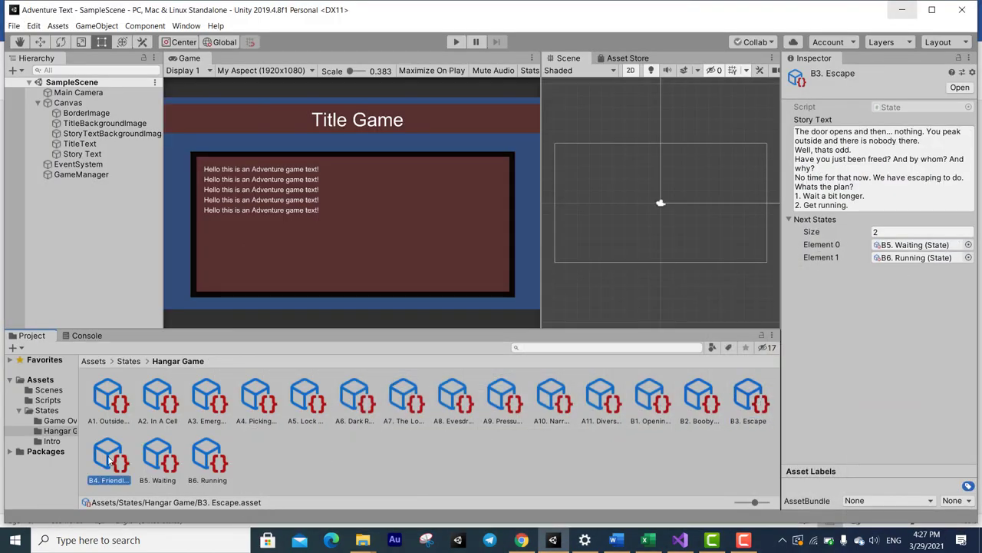
{"action": "left_click", "coordinate": [152, 468]}
{"action": "left_click", "coordinate": [202, 466]}
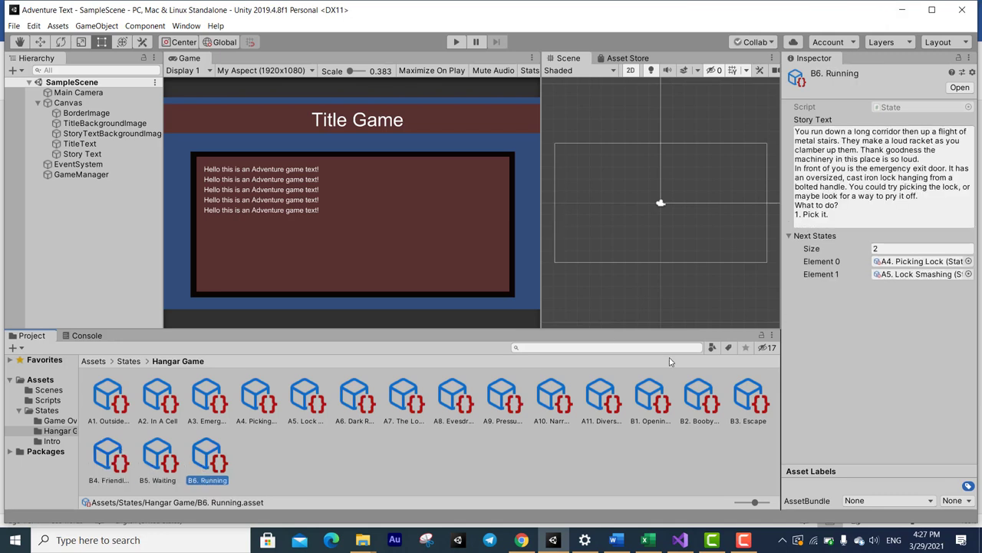
Bring the Steam Punk Game Diagram back and scroll toward B6 Running.
{"action": "left_click", "coordinate": [521, 540]}
{"action": "scroll", "coordinate": [351, 428], "scroll_direction": "up", "scroll_amount": 4}
{"action": "scroll", "coordinate": [351, 429], "scroll_direction": "right", "scroll_amount": 2}
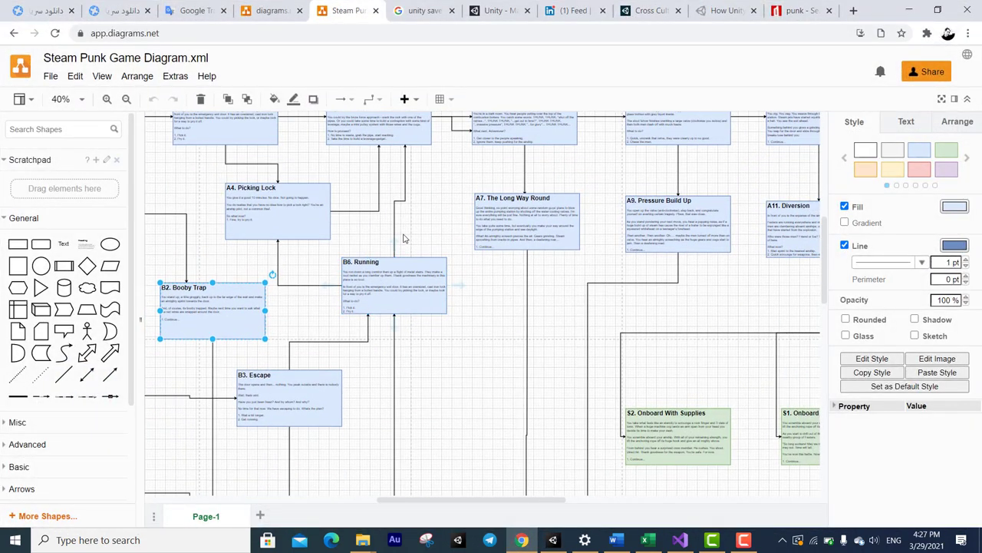
Scroll the diagram to show B6 Running's arrows to A4 Picking Lock and A5 Lock Smashing.
{"action": "scroll", "coordinate": [419, 205], "scroll_direction": "up", "scroll_amount": 3}
{"action": "scroll", "coordinate": [419, 205], "scroll_direction": "right", "scroll_amount": 1}
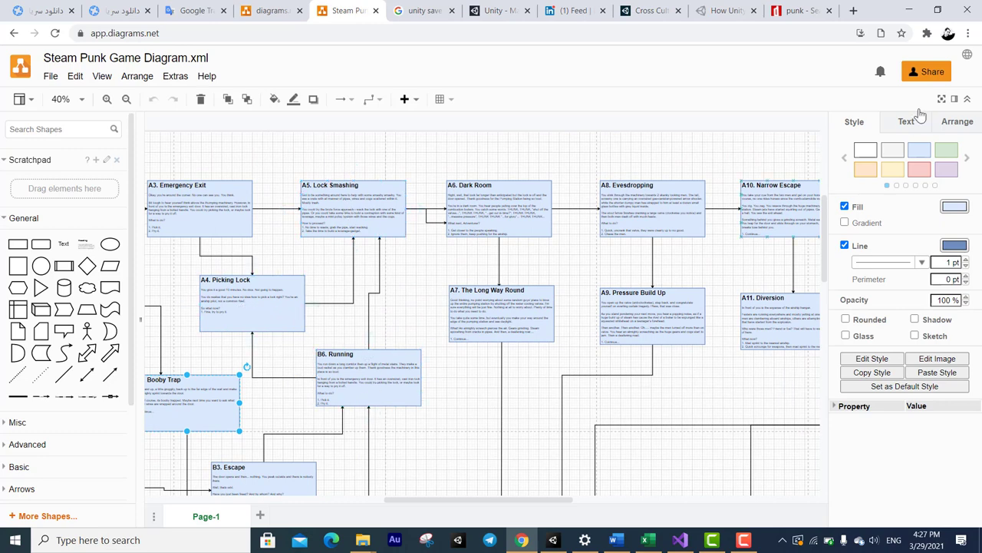
Return to Unity and read the Intro state's story text from the Intro folder.
{"action": "left_click", "coordinate": [909, 10]}
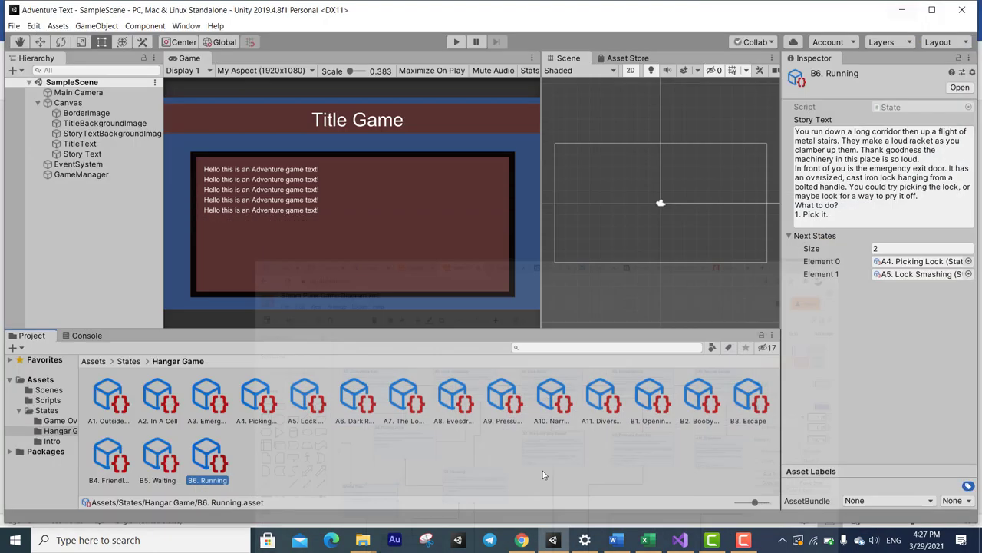
{"action": "left_click", "coordinate": [61, 420]}
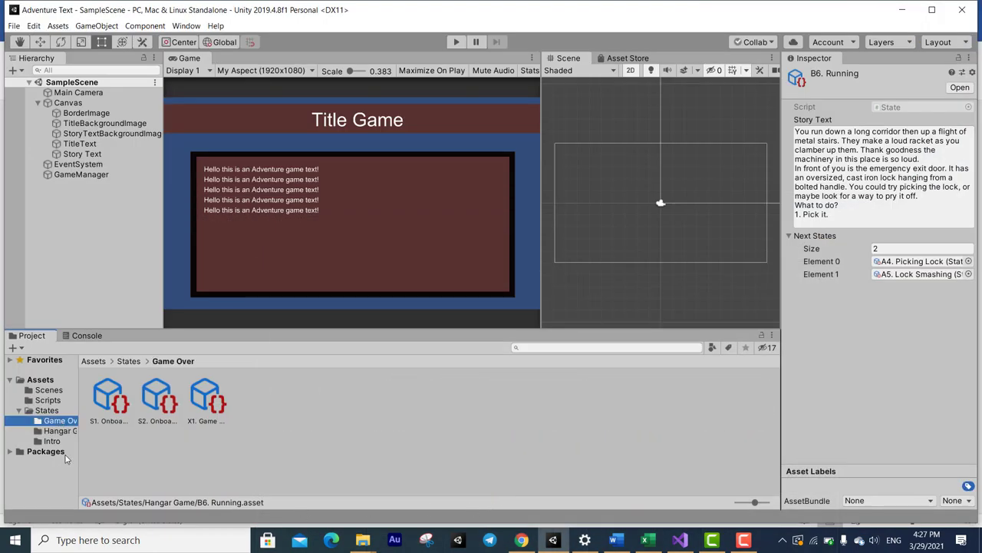
{"action": "left_click", "coordinate": [48, 441]}
{"action": "left_click", "coordinate": [108, 399]}
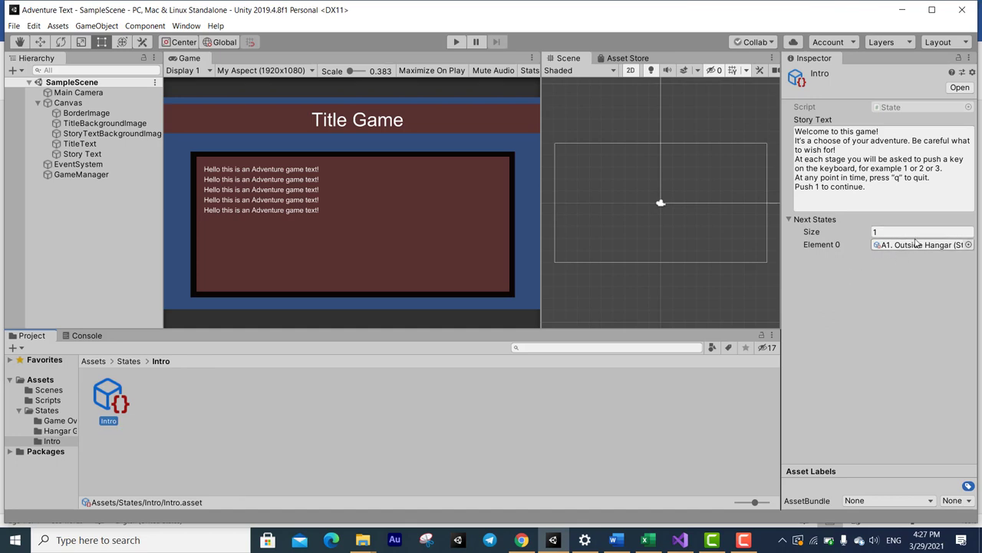
Inspect X1. Game Over's story, whose retry choices lead to A1. Outside Hangar and Intro.
{"action": "left_click", "coordinate": [67, 422]}
{"action": "left_click", "coordinate": [194, 409]}
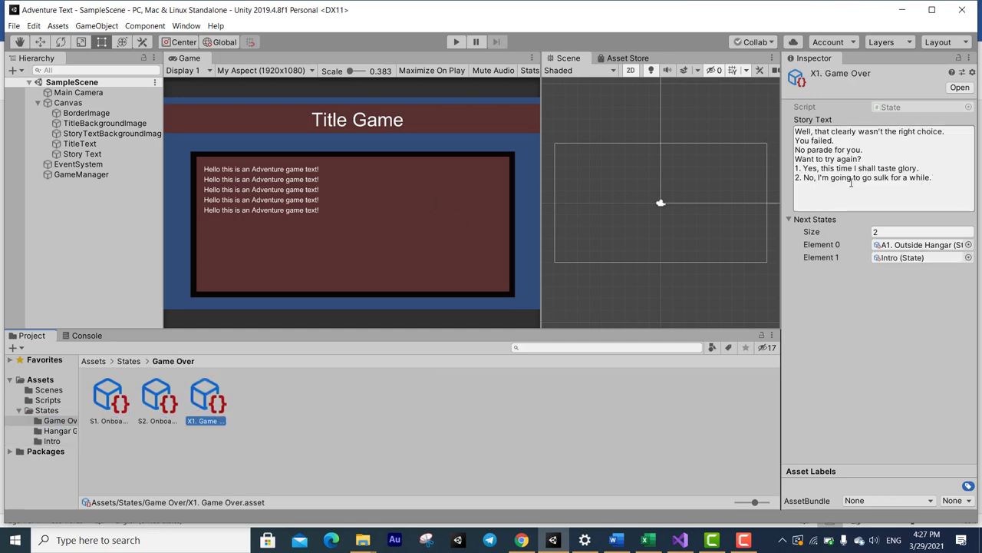
{"action": "mouse_move", "coordinate": [803, 169]}
{"action": "left_mouse_down"}
{"action": "mouse_move", "coordinate": [933, 175]}
{"action": "mouse_move", "coordinate": [804, 175]}
{"action": "left_mouse_up"}
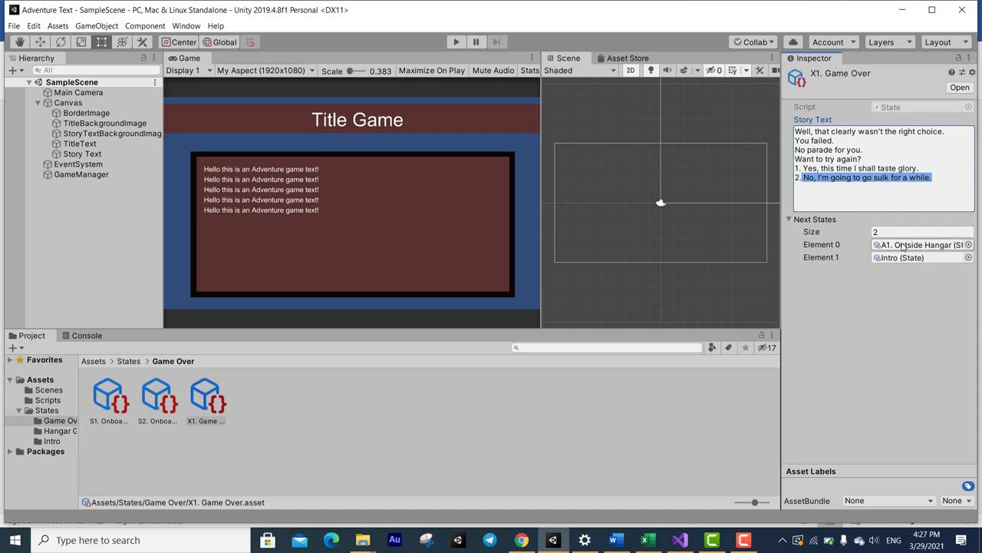
{"action": "left_click", "coordinate": [806, 184]}
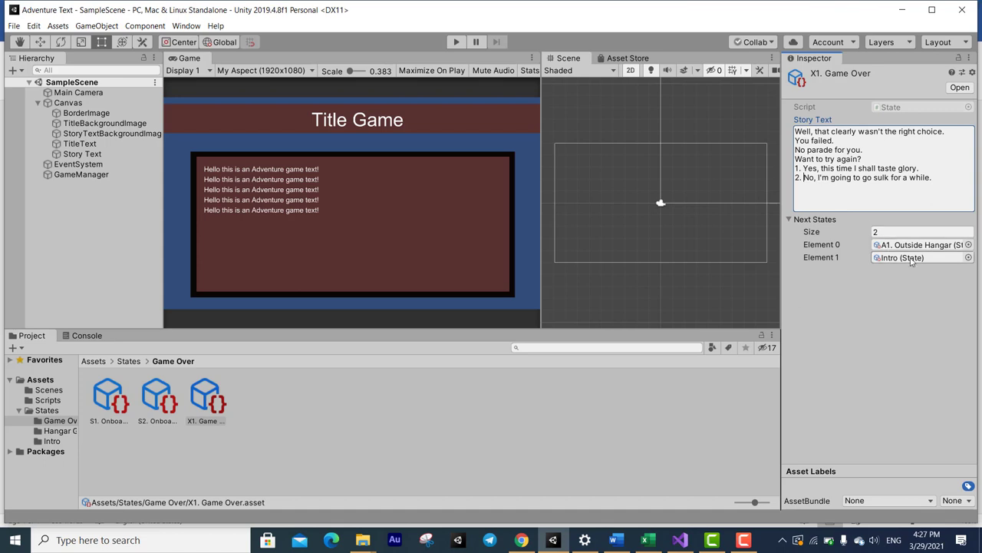
Compare the S1. Onboard But Only Just and S2. Onboard With Supplies states' stories.
{"action": "left_click", "coordinate": [109, 404]}
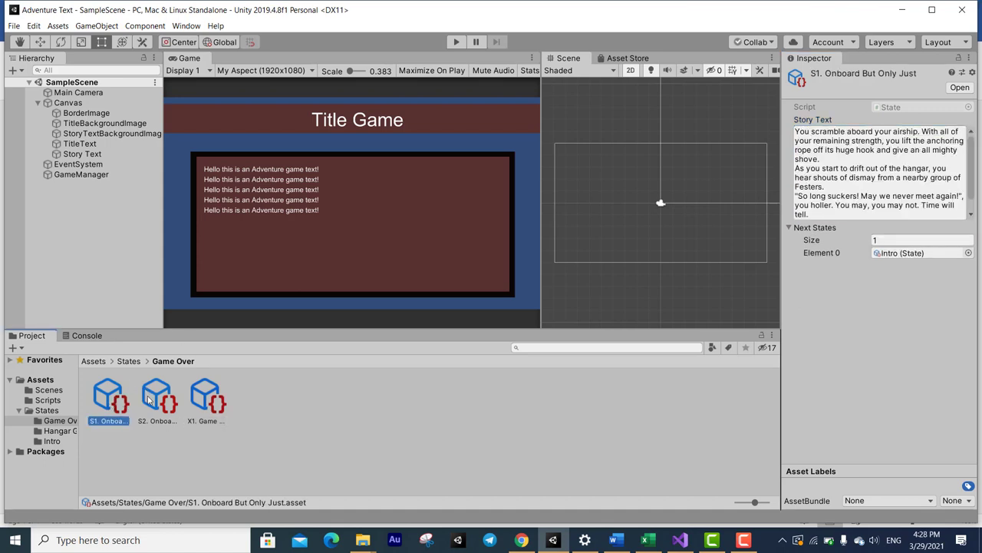
{"action": "left_click", "coordinate": [169, 402]}
{"action": "left_click", "coordinate": [119, 413]}
{"action": "left_click", "coordinate": [151, 411], "text": "ctrl"}
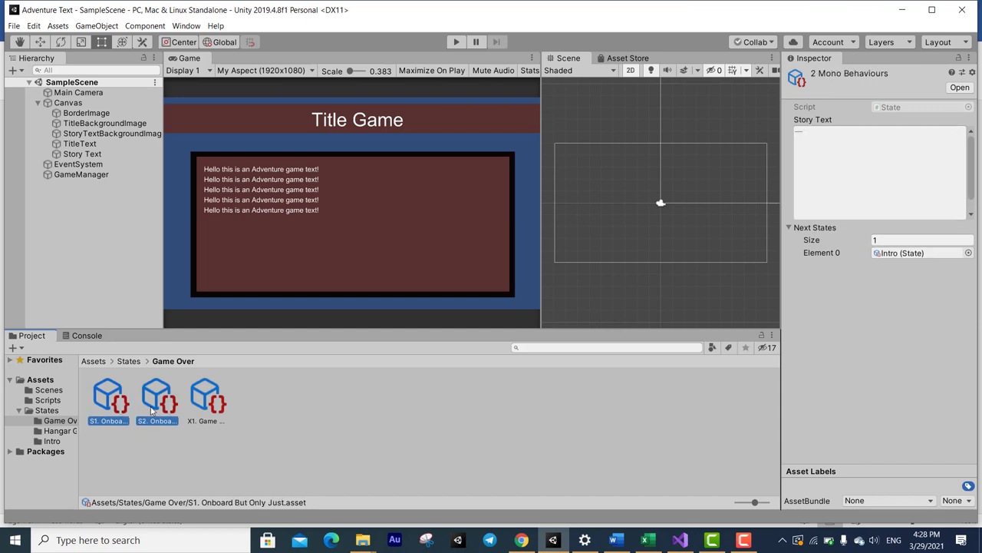
{"action": "left_click", "coordinate": [151, 411]}
{"action": "scroll", "coordinate": [877, 218], "scroll_direction": "down", "scroll_amount": 1}
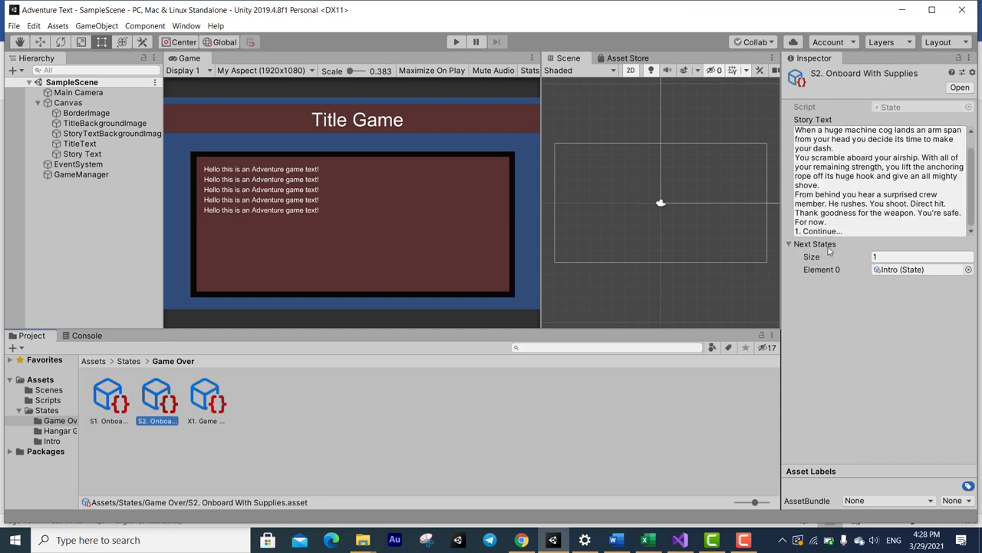
{"action": "left_click", "coordinate": [112, 414]}
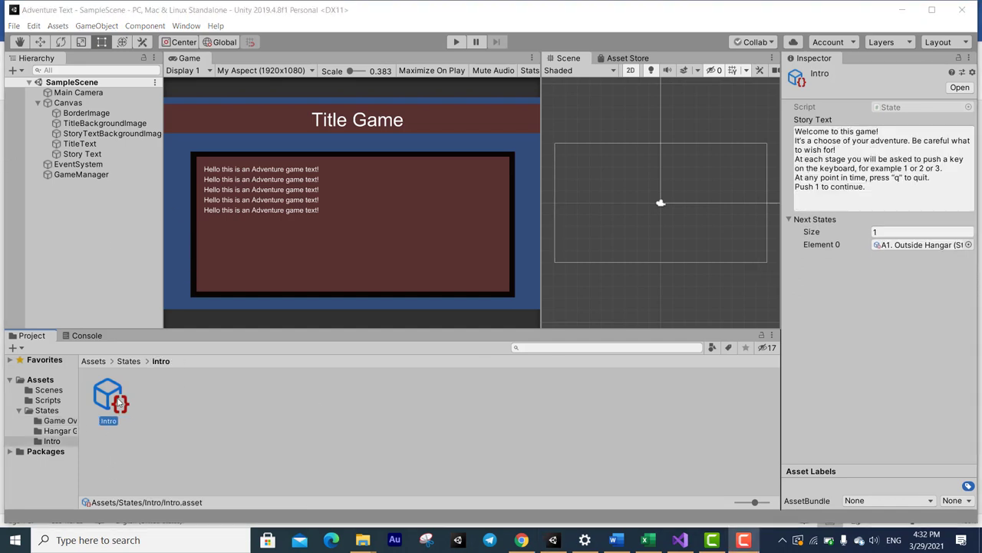
Browse the Hangar Game, Game Over and Intro folders under States.
{"action": "left_click", "coordinate": [71, 432]}
{"action": "left_click", "coordinate": [55, 412]}
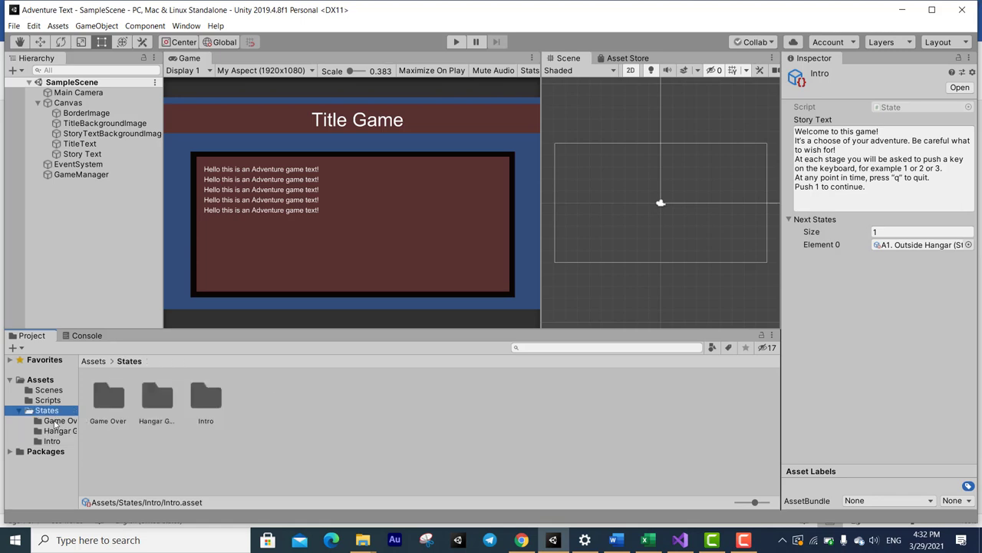
{"action": "left_click", "coordinate": [54, 421]}
{"action": "left_click", "coordinate": [52, 441]}
{"action": "left_click", "coordinate": [62, 431]}
{"action": "left_click", "coordinate": [62, 421]}
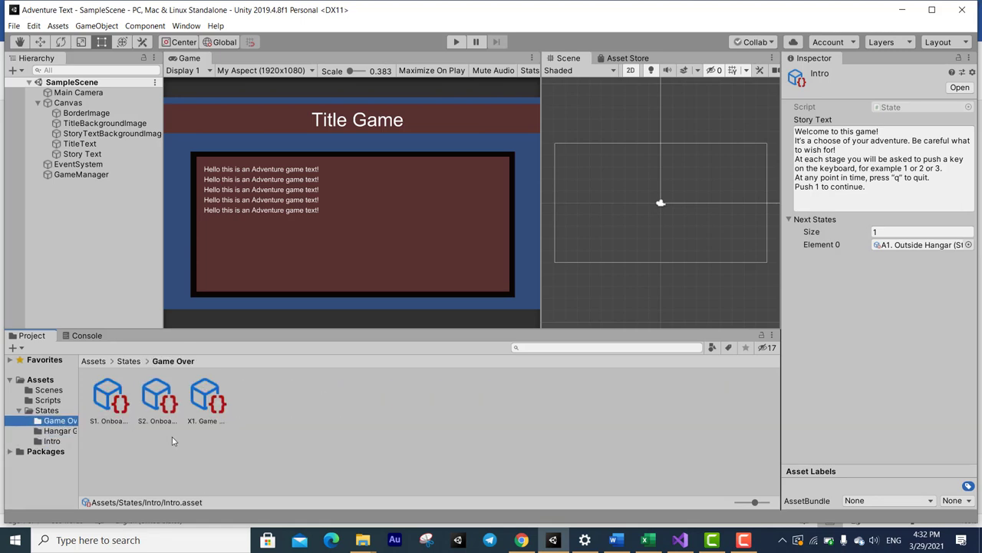
Enter Play mode and clear the old Console messages.
{"action": "left_click", "coordinate": [457, 42]}
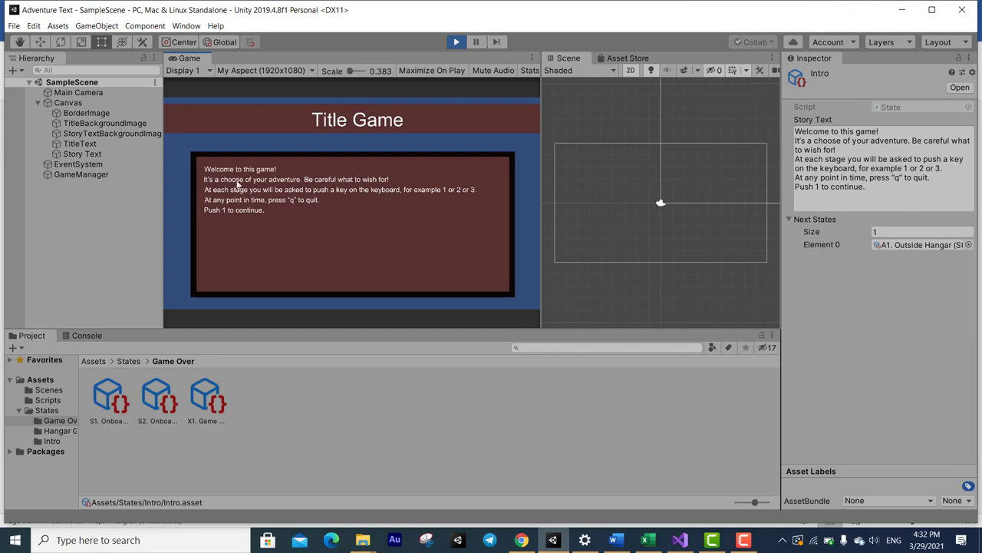
{"action": "left_click", "coordinate": [88, 336]}
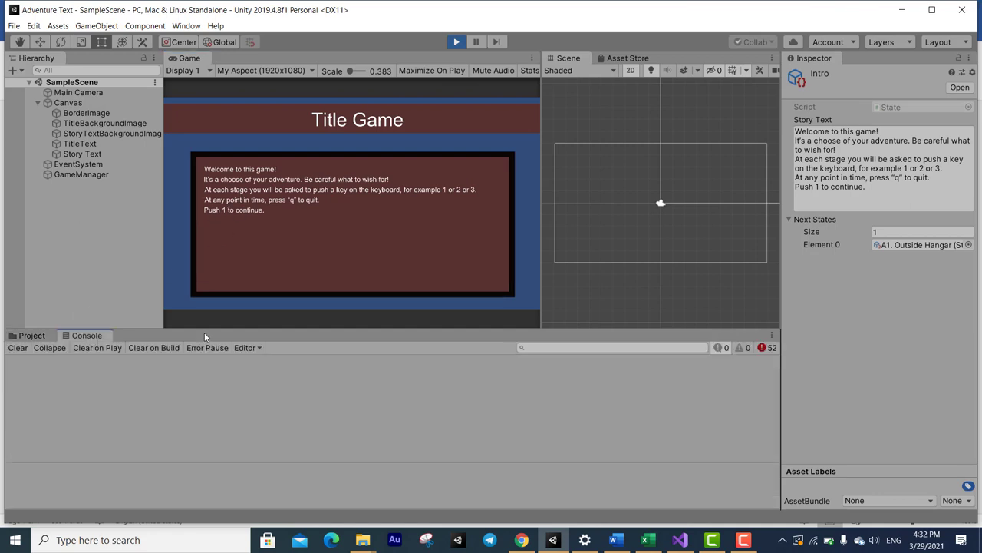
{"action": "left_click", "coordinate": [762, 348]}
{"action": "left_click", "coordinate": [17, 349]}
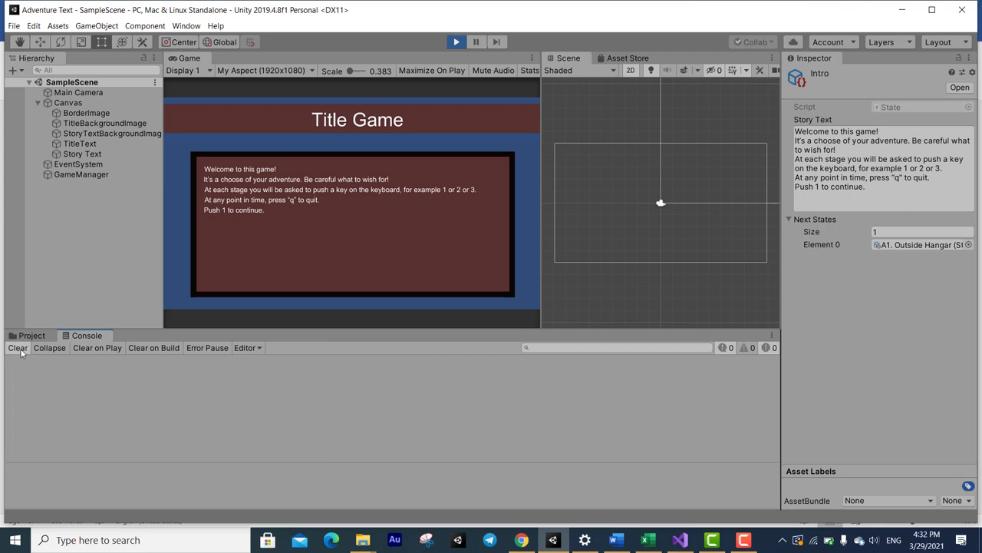
Play past the intro, choose 1 to rush the guards, and check A1. Outside Hangar's states.
{"action": "left_click", "coordinate": [258, 239]}
{"action": "key", "text": "1"}
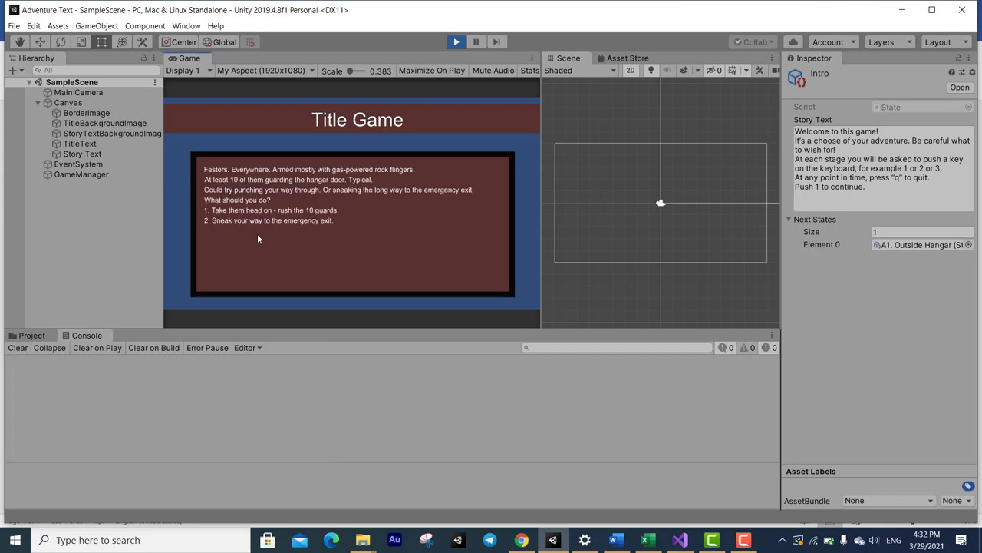
{"action": "key", "text": "1"}
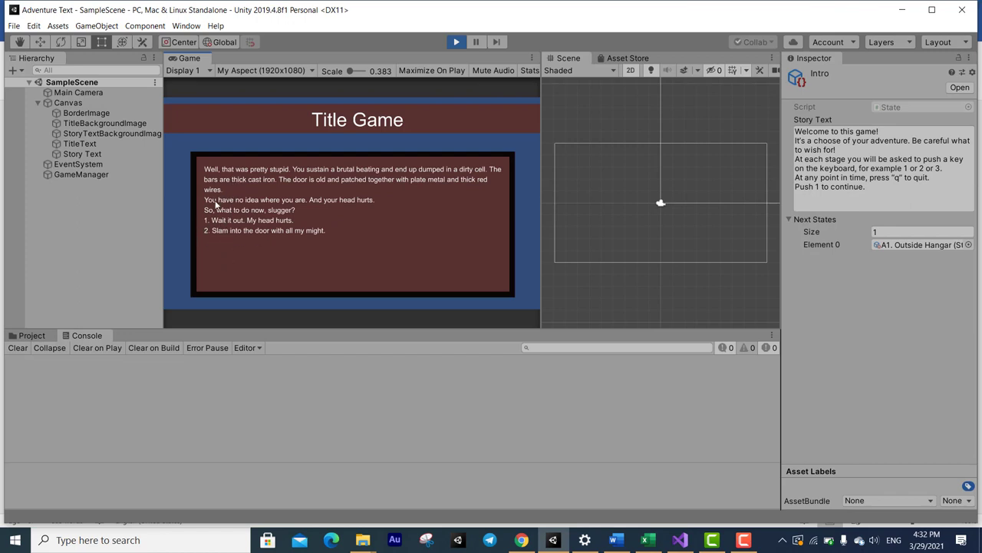
{"action": "left_click", "coordinate": [39, 336]}
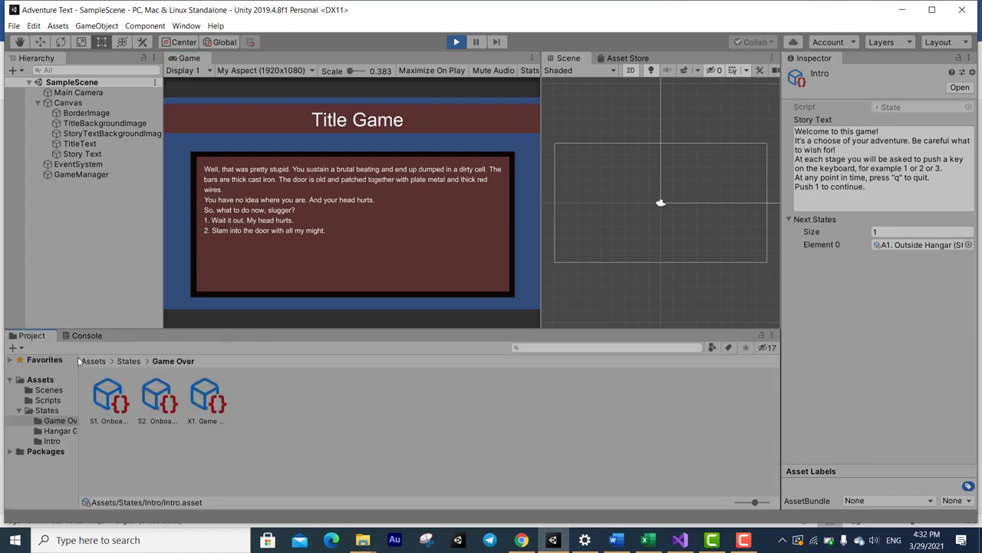
{"action": "left_click", "coordinate": [44, 428]}
{"action": "left_click", "coordinate": [114, 405]}
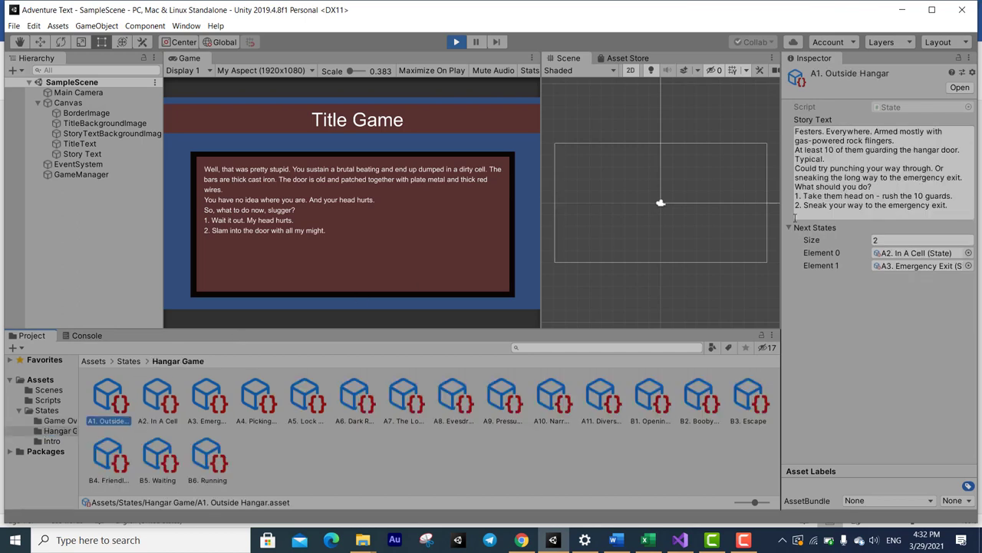
Pick a choice in the cell scene, raising an IndexOutOfRangeException at GameManager.cs line 43.
{"action": "left_click", "coordinate": [407, 250]}
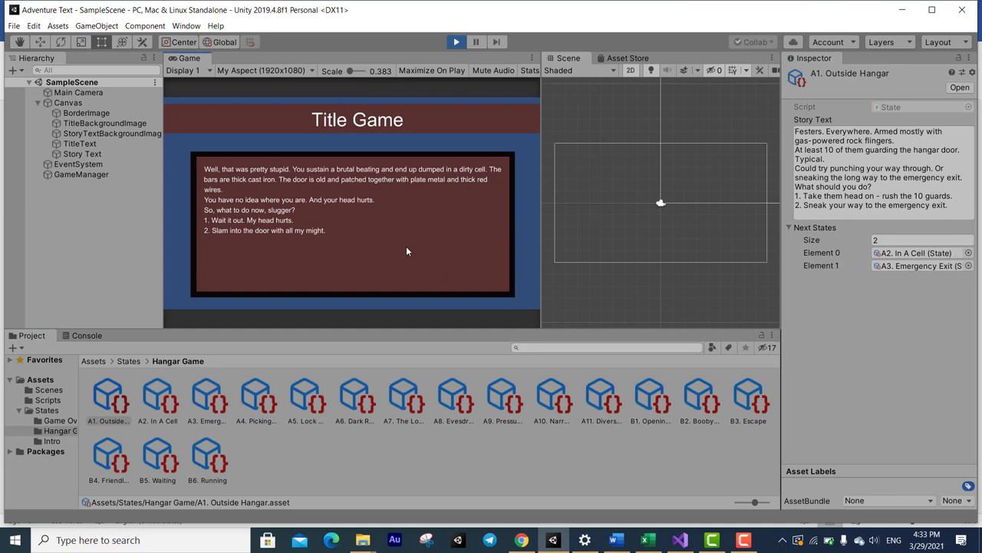
{"action": "key", "text": "1"}
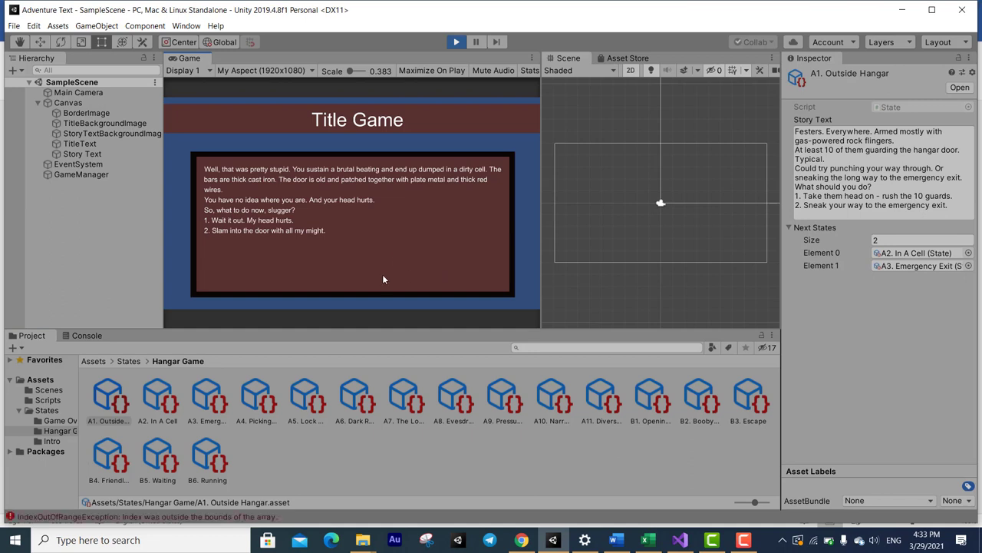
{"action": "left_click", "coordinate": [101, 332]}
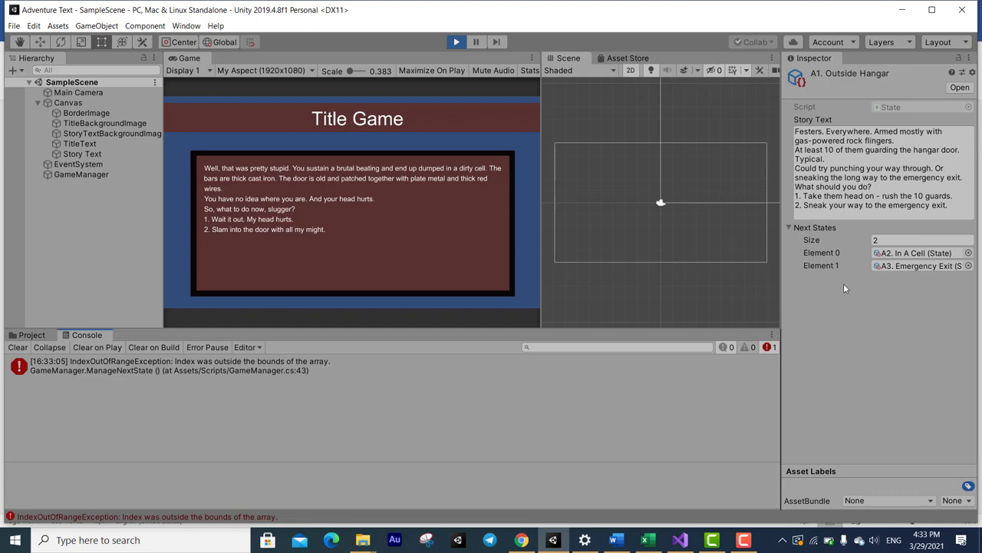
{"action": "left_click", "coordinate": [680, 540]}
Open the GameManager script from Assets/Scripts in Visual Studio.
{"action": "scroll", "coordinate": [296, 291], "scroll_direction": "down", "scroll_amount": 2}
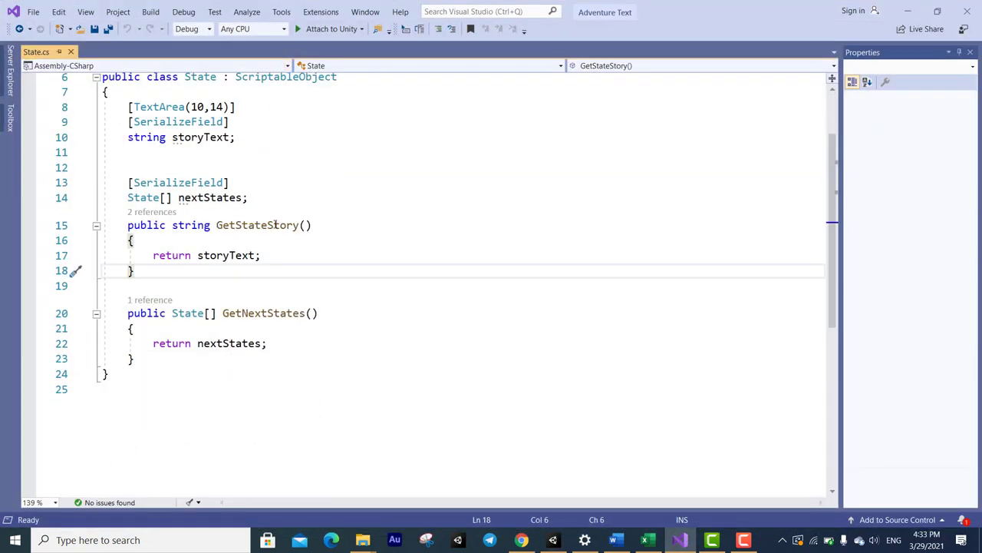
{"action": "left_click", "coordinate": [554, 539]}
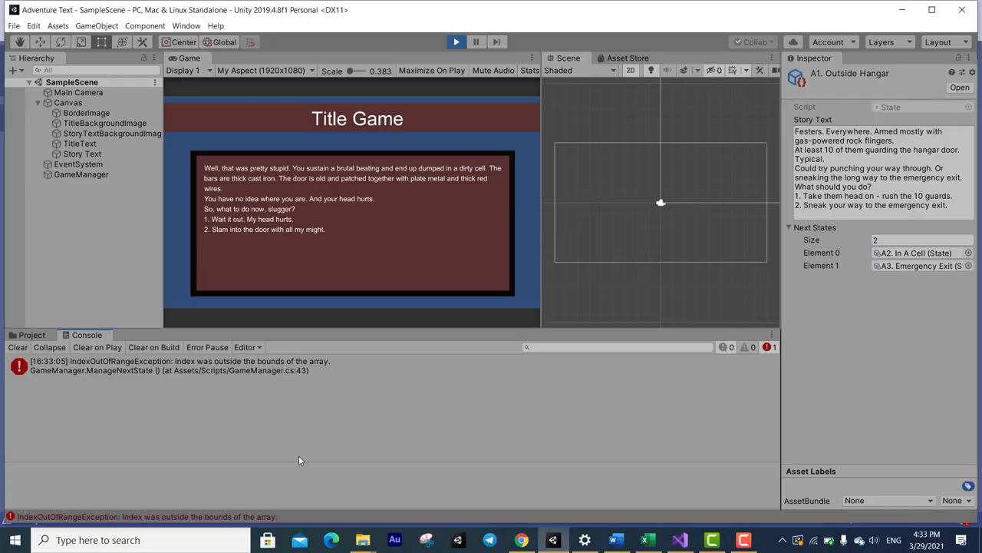
{"action": "left_click", "coordinate": [28, 336]}
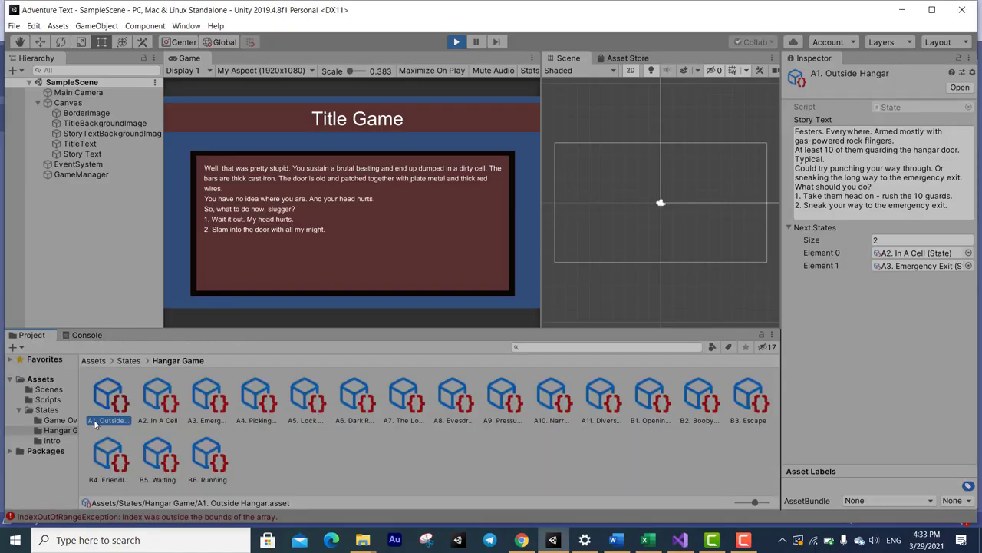
{"action": "left_click", "coordinate": [51, 397]}
{"action": "left_click", "coordinate": [125, 399]}
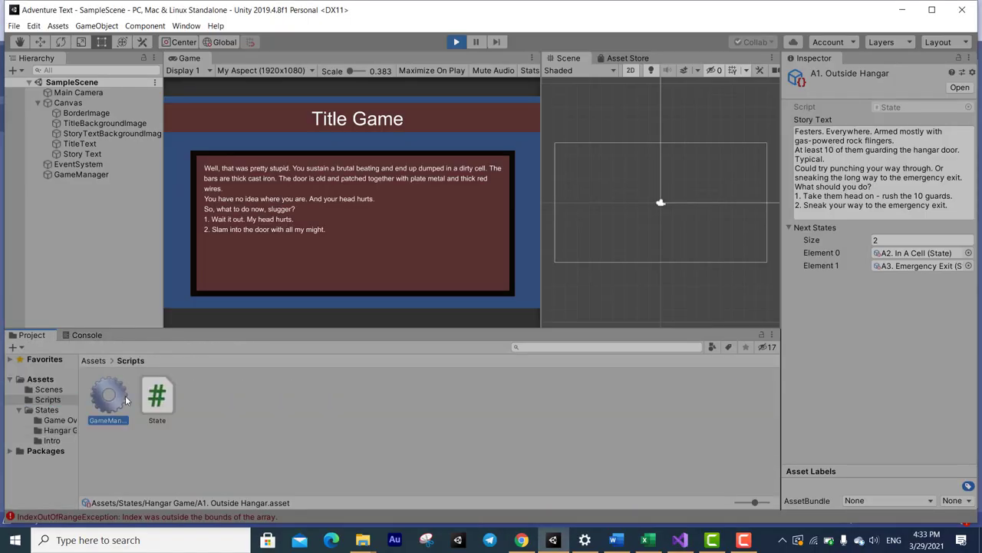
{"action": "double_click", "coordinate": [126, 399]}
Examine ManageNextState, highlighting the nextStates[2] index on line 43 and the method body.
{"action": "scroll", "coordinate": [230, 251], "scroll_direction": "down", "scroll_amount": 4}
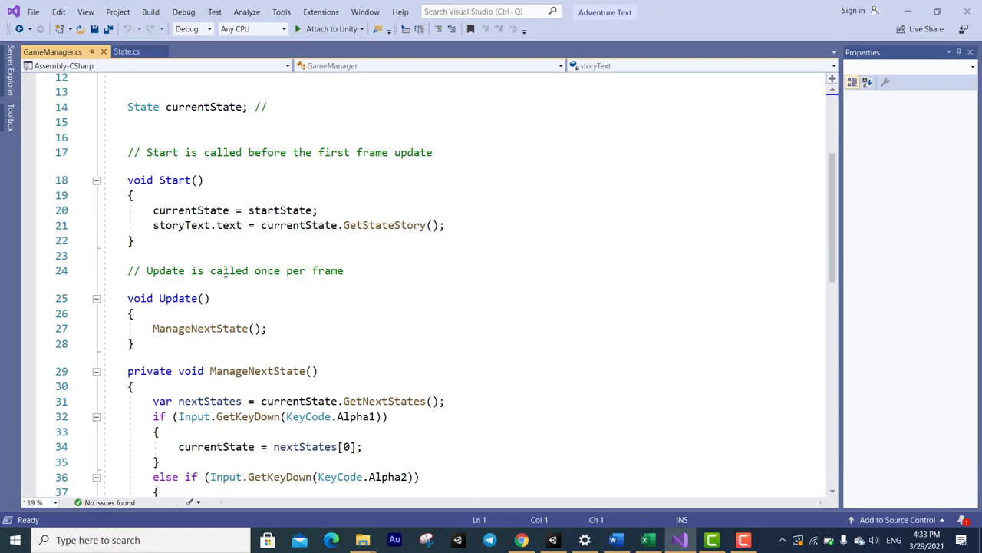
{"action": "scroll", "coordinate": [230, 251], "scroll_direction": "down", "scroll_amount": 6}
{"action": "scroll", "coordinate": [265, 168], "scroll_direction": "up", "scroll_amount": 2}
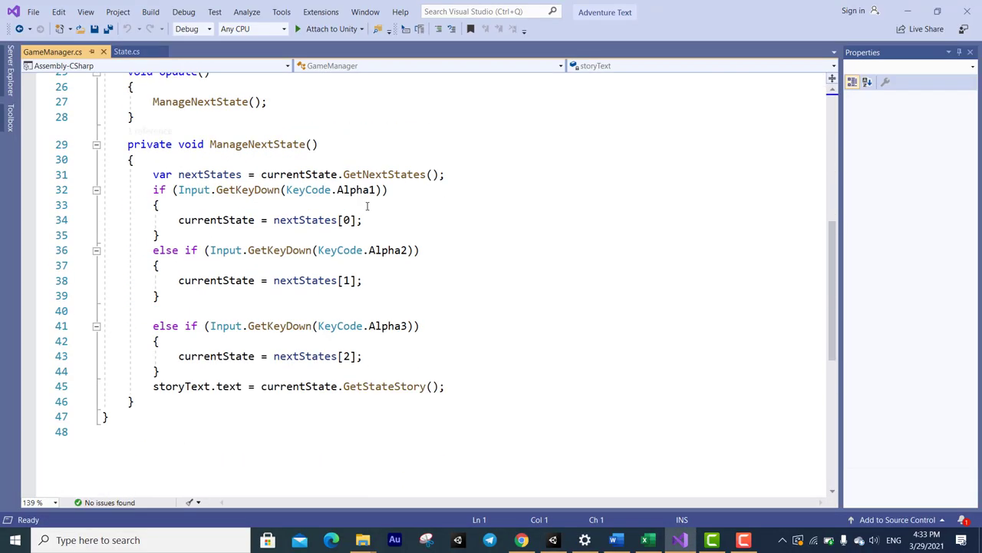
{"action": "left_click", "coordinate": [326, 220]}
{"action": "left_click", "coordinate": [412, 277]}
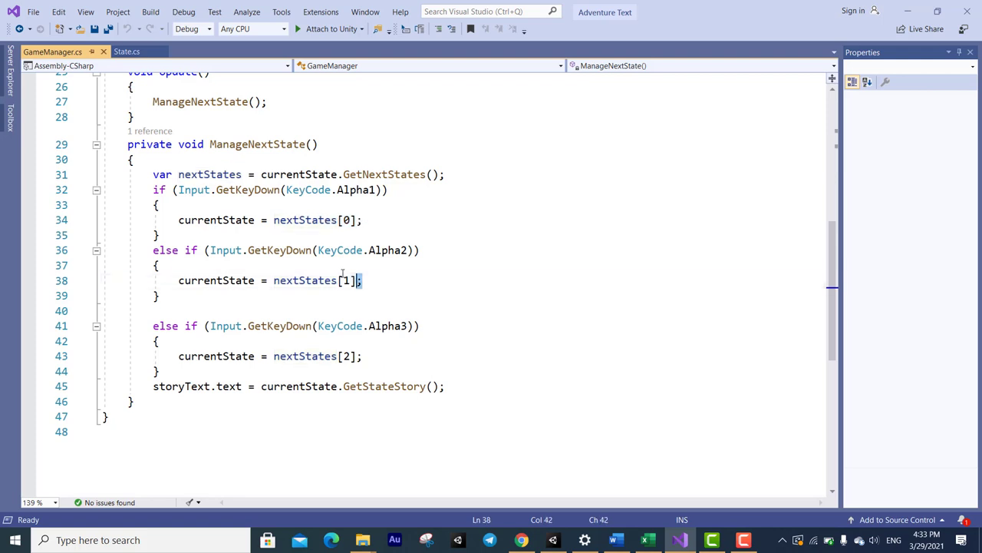
{"action": "left_click_drag", "start_coordinate": [343, 273], "coordinate": [159, 265]}
{"action": "left_click_drag", "start_coordinate": [373, 355], "coordinate": [345, 355]}
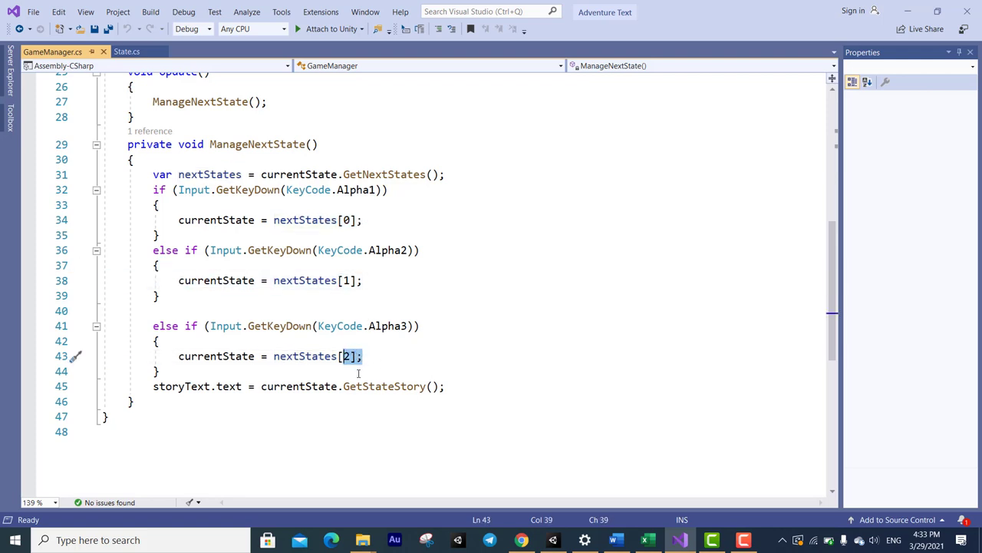
{"action": "left_click", "coordinate": [419, 359]}
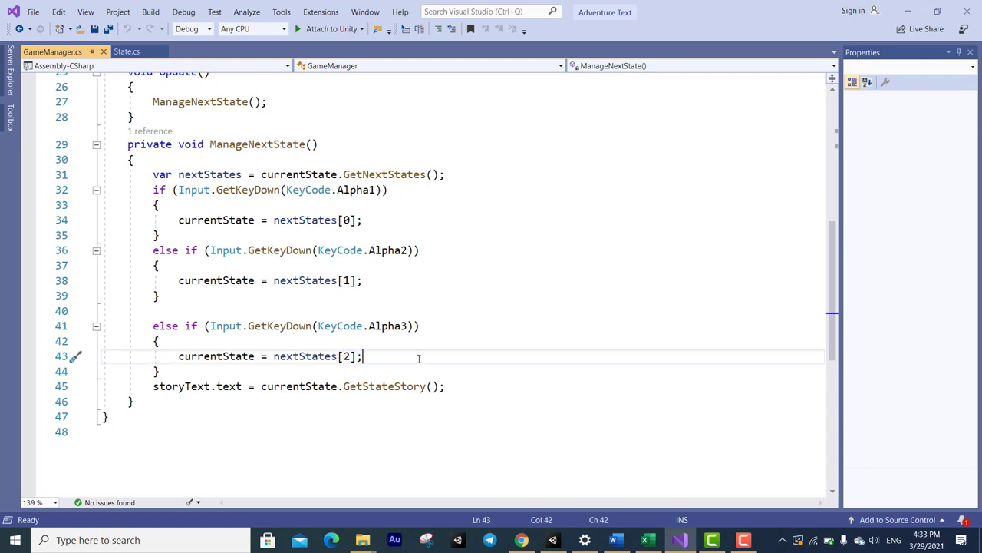
{"action": "left_click_drag", "start_coordinate": [183, 372], "coordinate": [153, 184]}
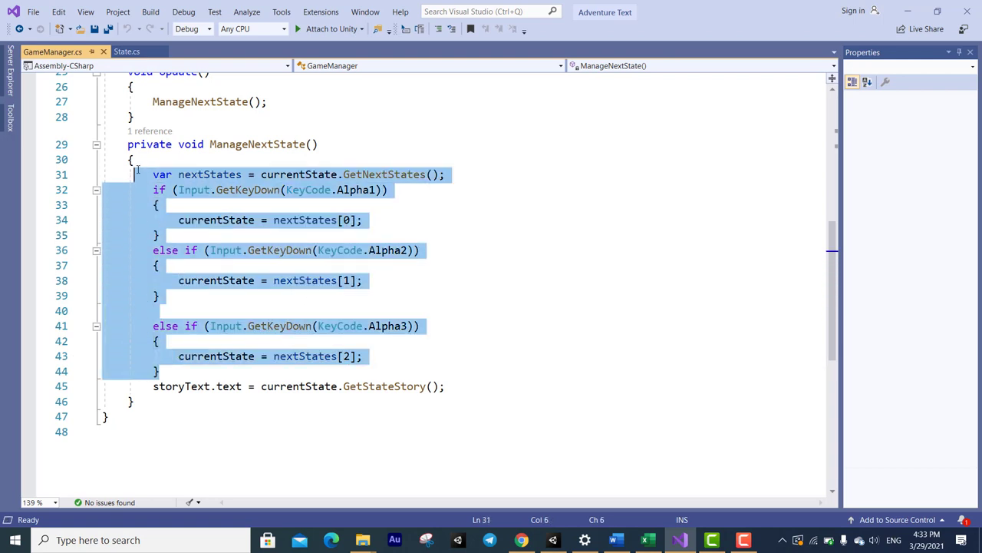
{"action": "left_click", "coordinate": [376, 358]}
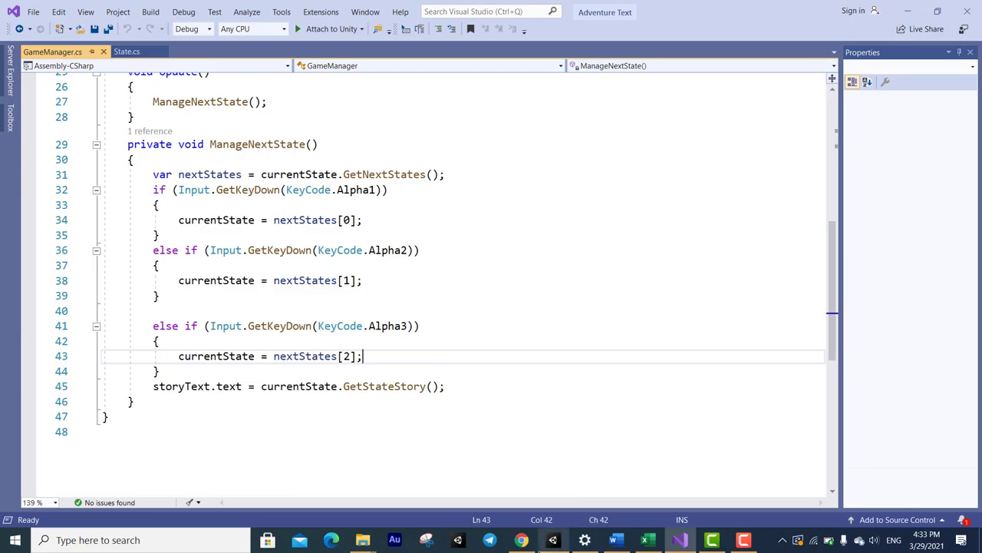
Select the if/else-if key-check block on lines 32–44.
{"action": "left_click", "coordinate": [553, 540]}
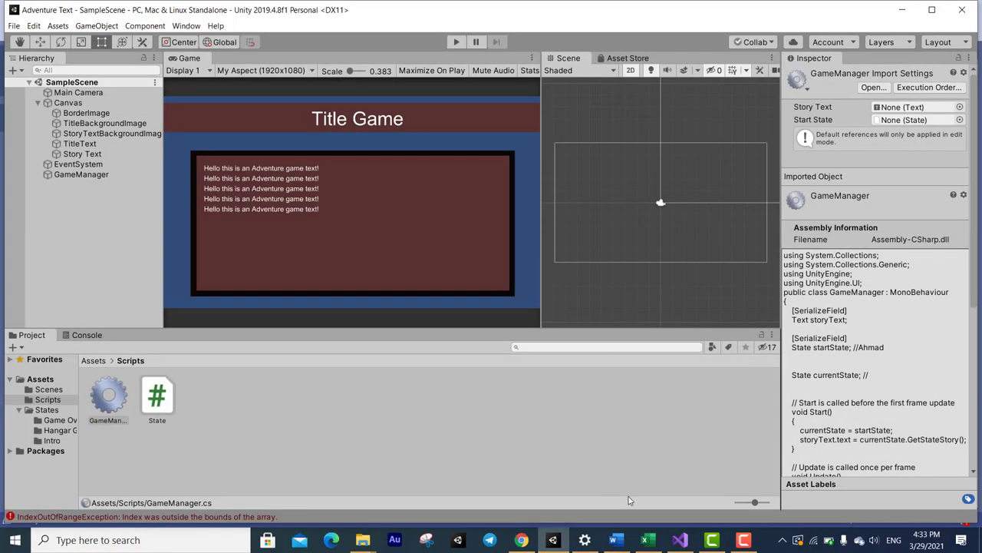
{"action": "left_click", "coordinate": [680, 540]}
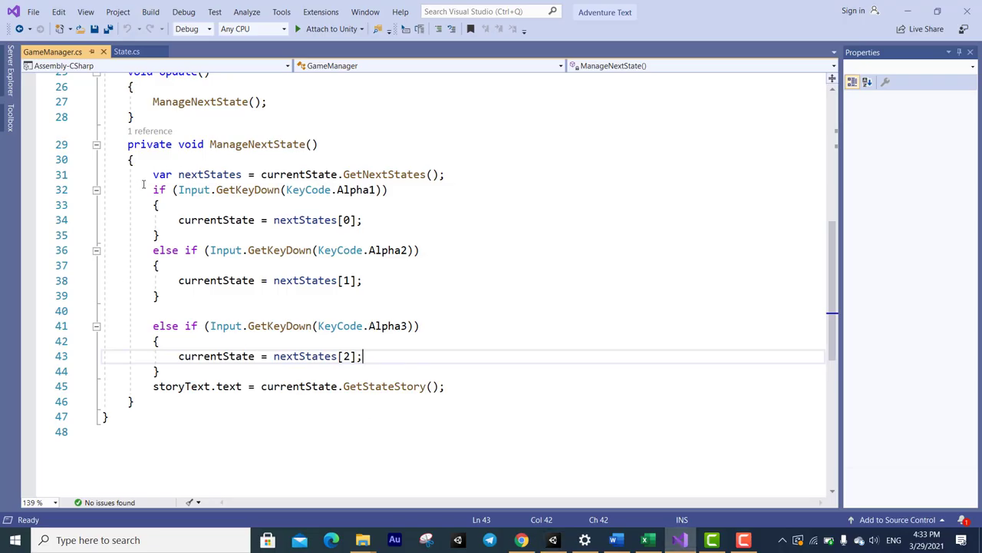
{"action": "left_click_drag", "start_coordinate": [143, 184], "coordinate": [230, 366]}
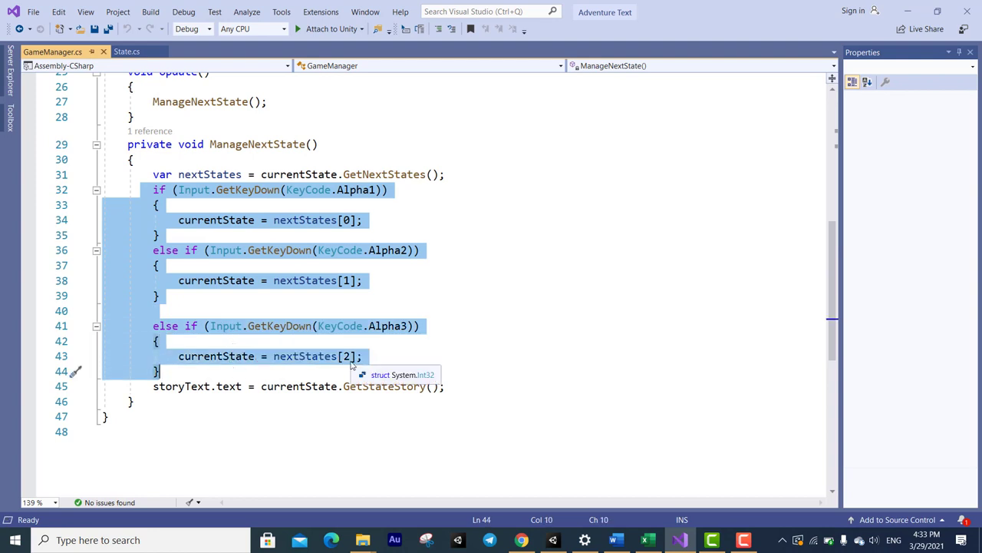
Delete the key checks and type the loop header for (int i=0;i<nextStates.Length;.
{"action": "key", "text": "Delete"}
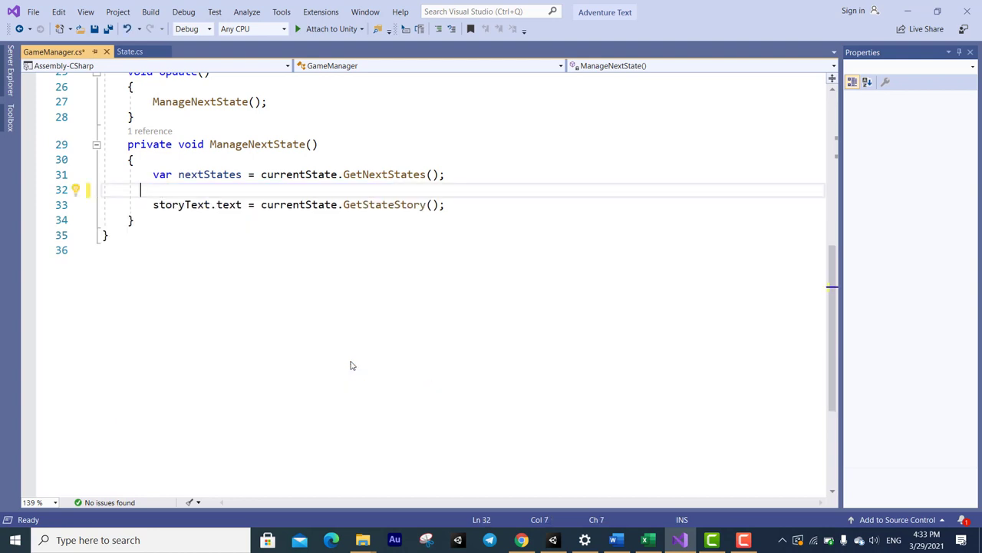
{"action": "key", "text": "Tab"}
{"action": "type", "text": "fo"}
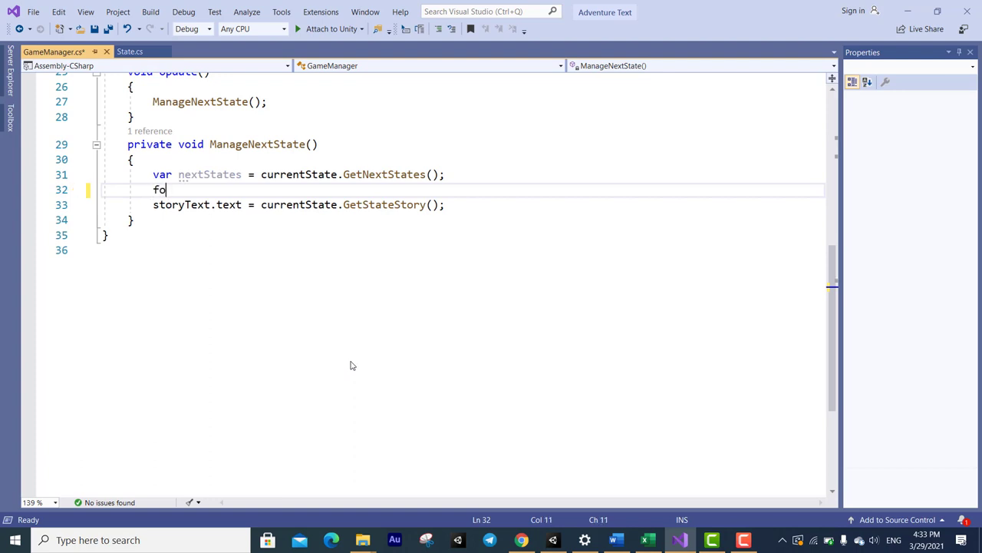
{"action": "type", "text": "r"}
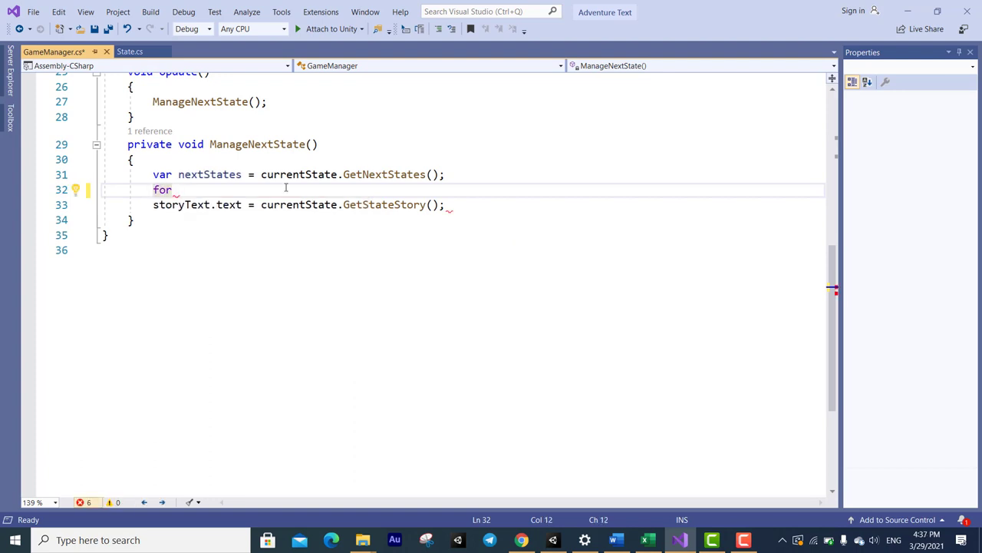
{"action": "type", "text": " ("}
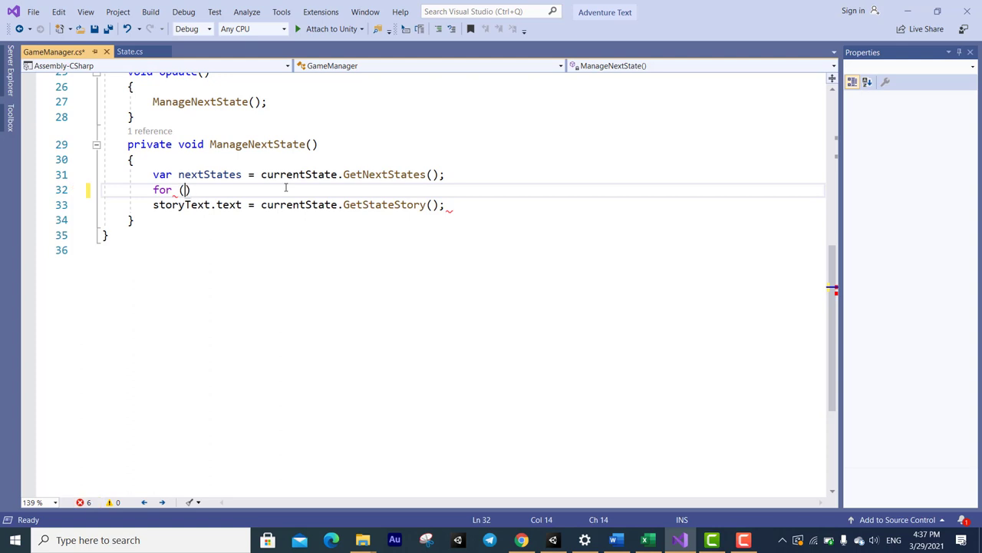
{"action": "type", "text": "int i="}
{"action": "key", "text": "BackSpace"}
{"action": "type", "text": "=0"}
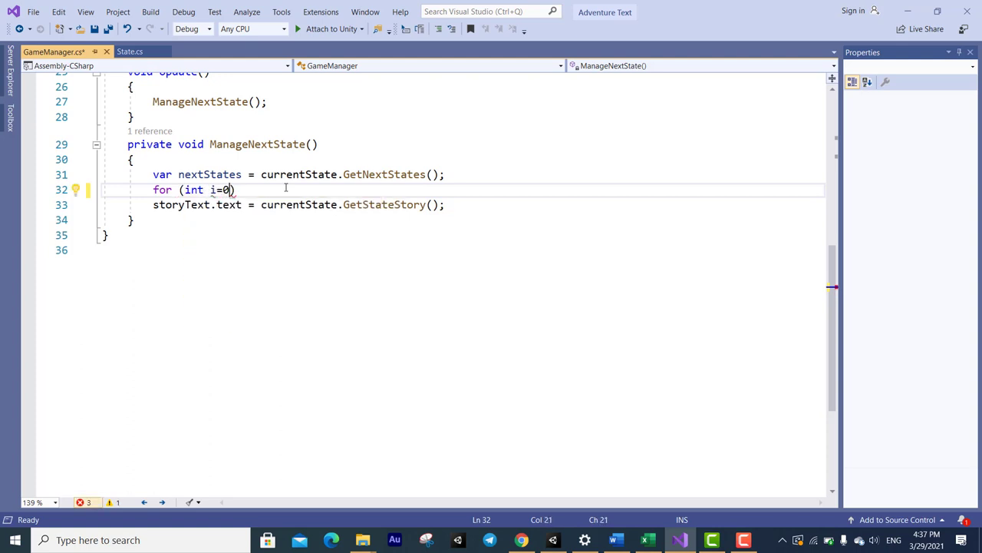
{"action": "type", "text": ";i"}
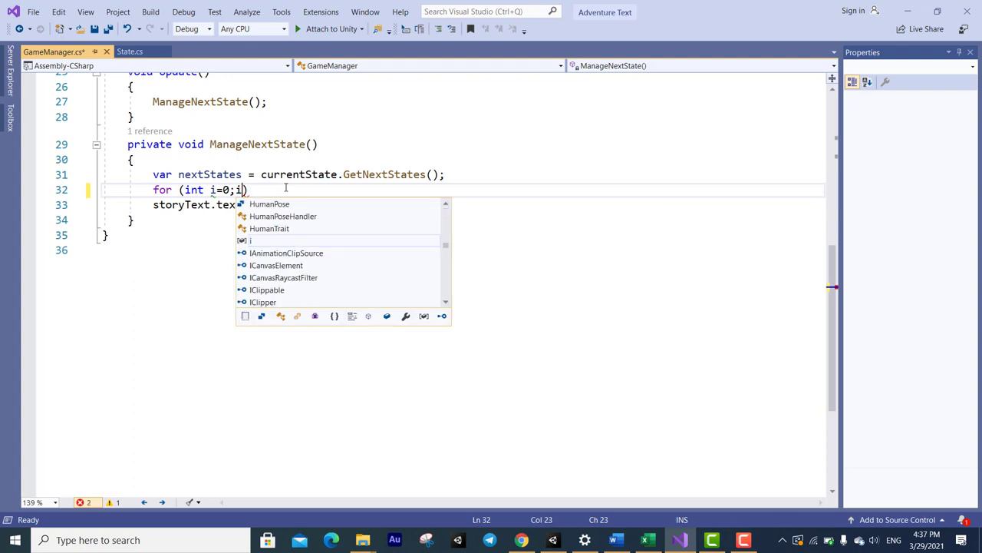
{"action": "type", "text": "<"}
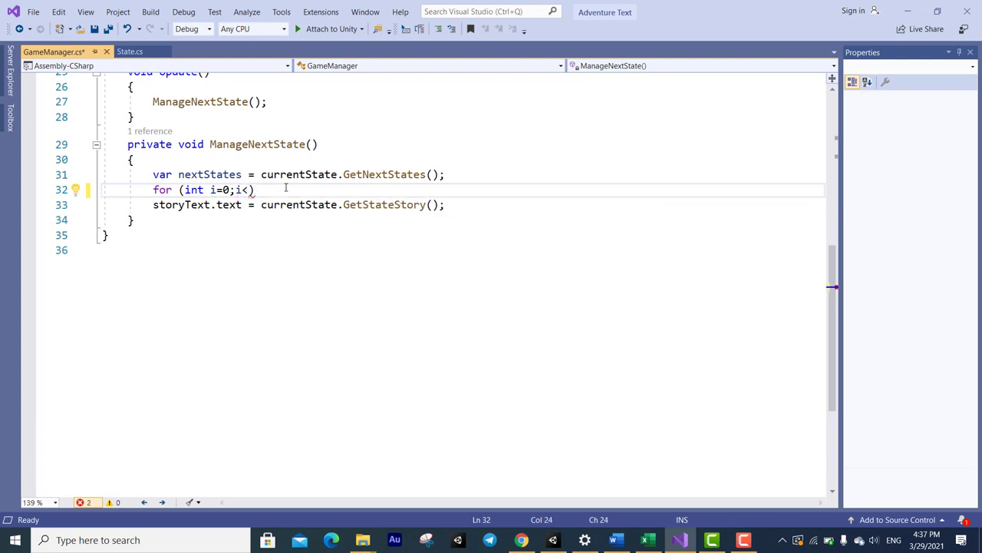
{"action": "type", "text": "100"}
{"action": "key", "text": "BackSpace"}
{"action": "key", "text": "BackSpace"}
{"action": "key", "text": "BackSpace"}
{"action": "type", "text": "n"}
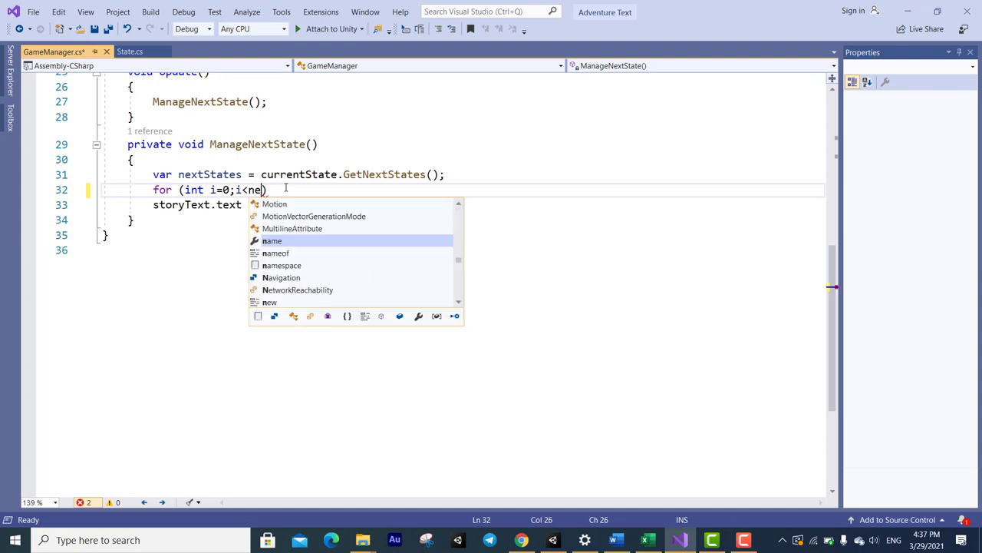
{"action": "type", "text": "es."}
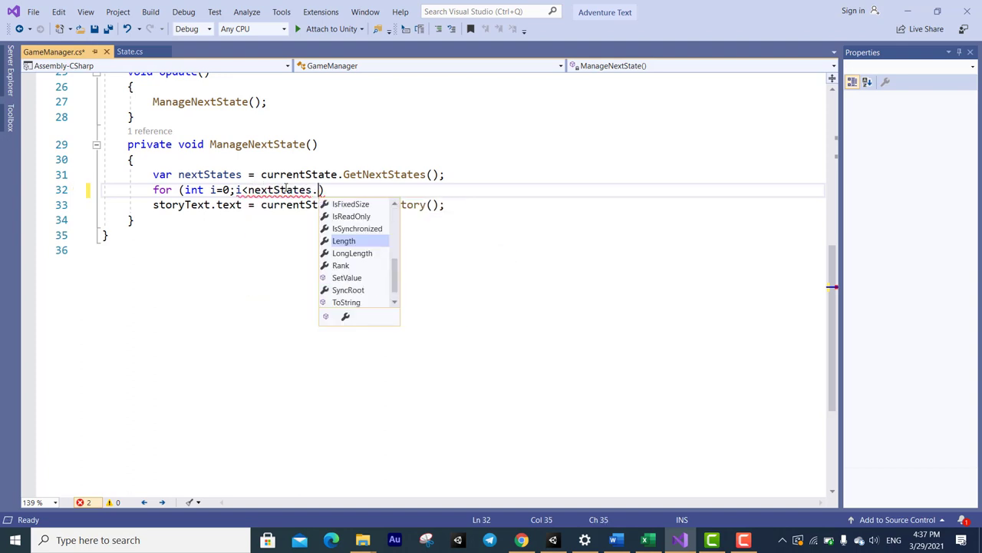
{"action": "key", "text": "Tab"}
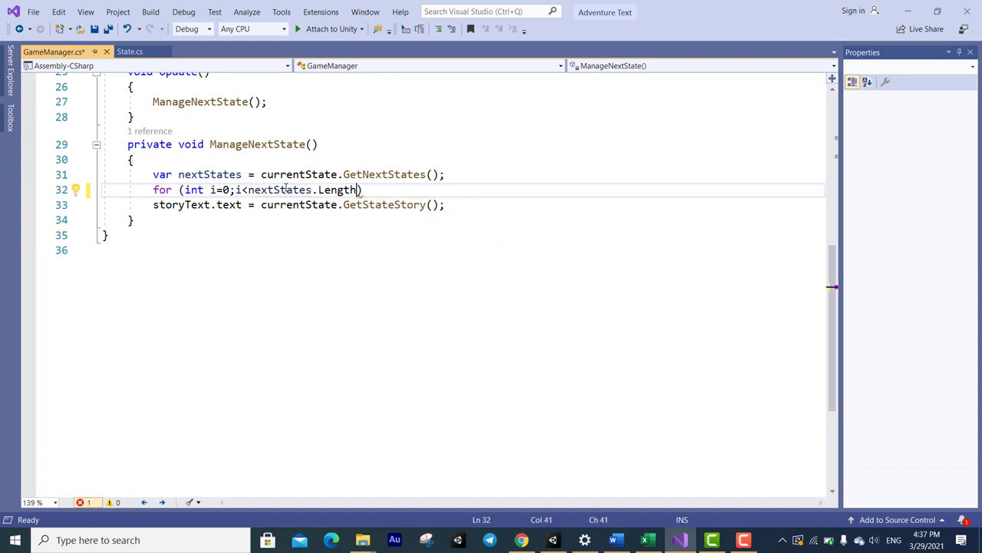
{"action": "type", "text": ";"}
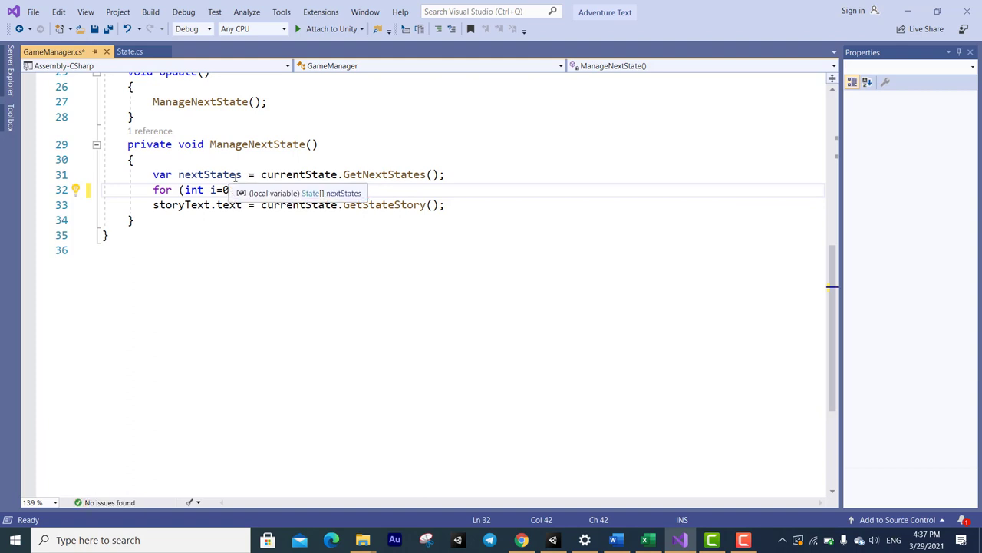
{"action": "left_click", "coordinate": [553, 539]}
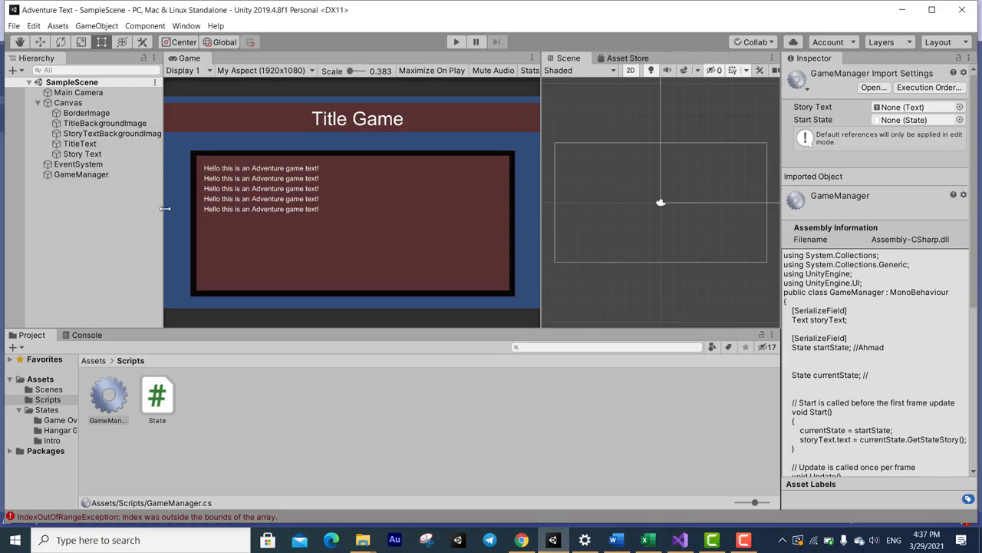
{"action": "left_click", "coordinate": [54, 430]}
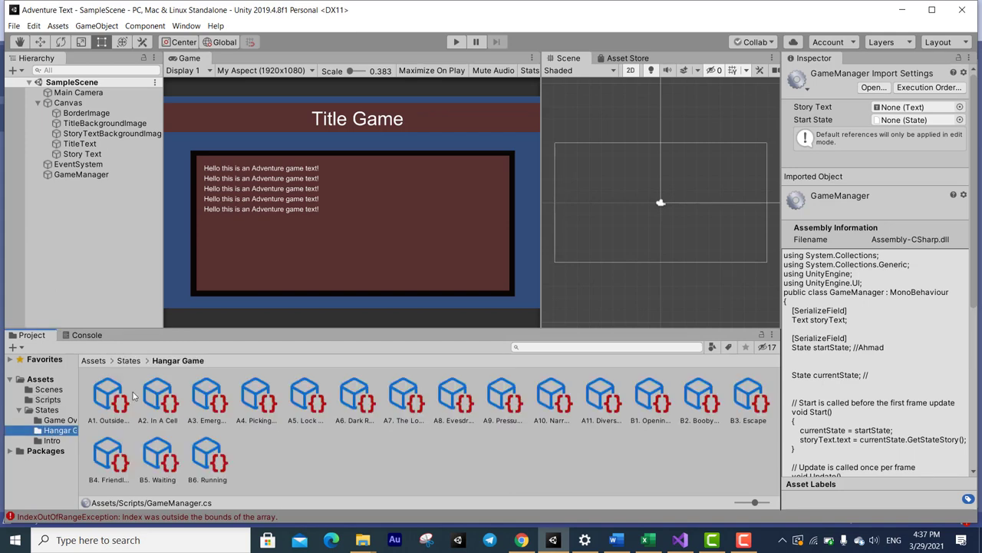
{"action": "left_click", "coordinate": [109, 398]}
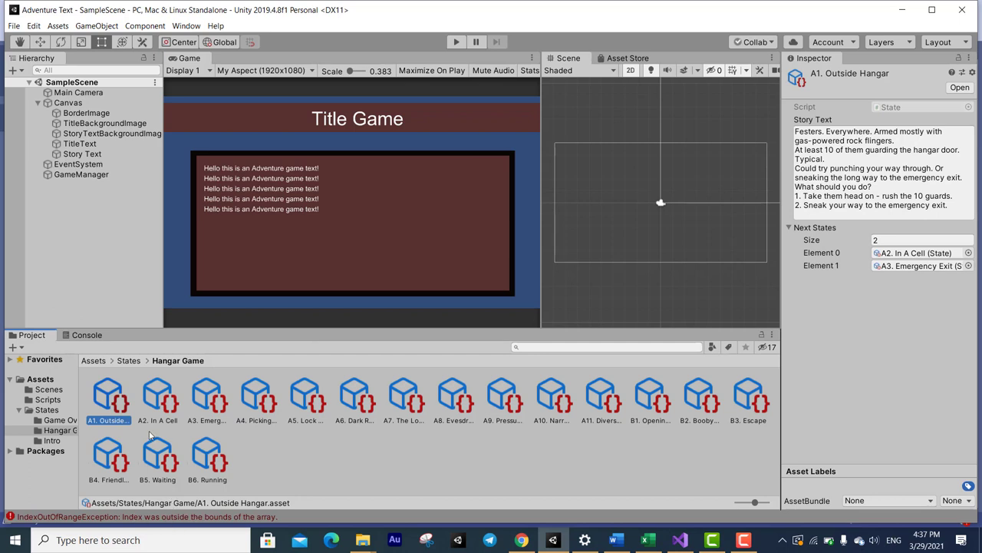
{"action": "left_click", "coordinate": [257, 414]}
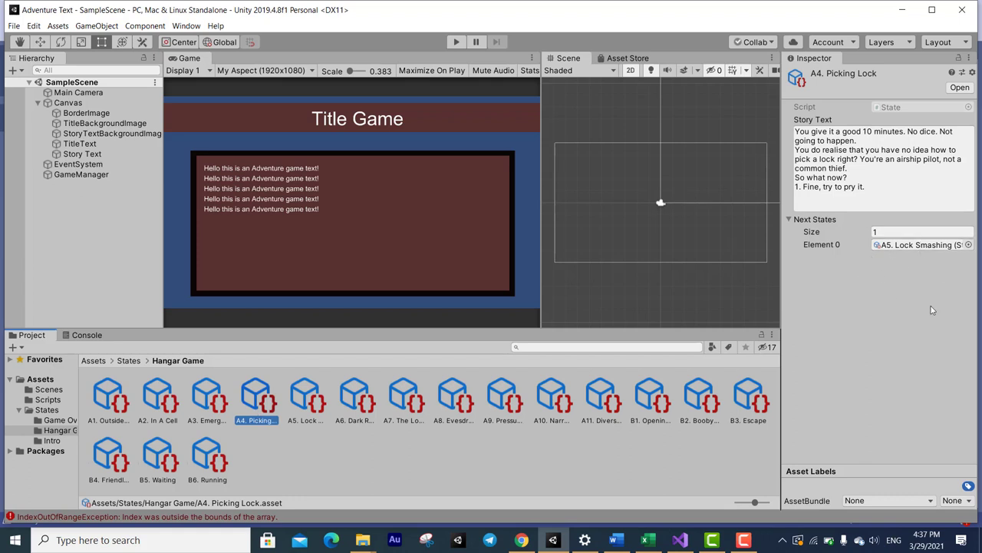
{"action": "left_click", "coordinate": [680, 539]}
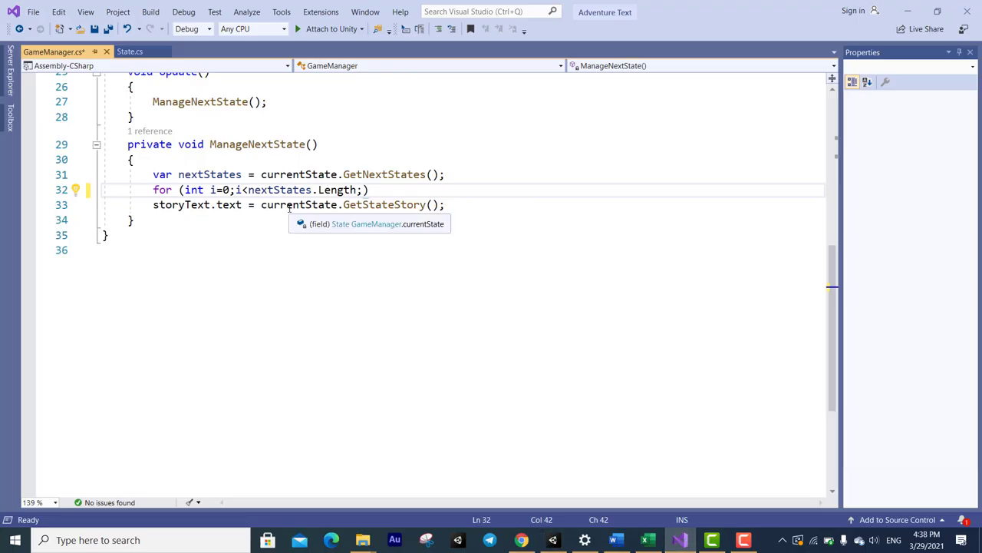
Finish the for header with i++ and start an if check on Input.GetKeyDown(KeyCode.Alpha1).
{"action": "type", "text": "i++) {"}
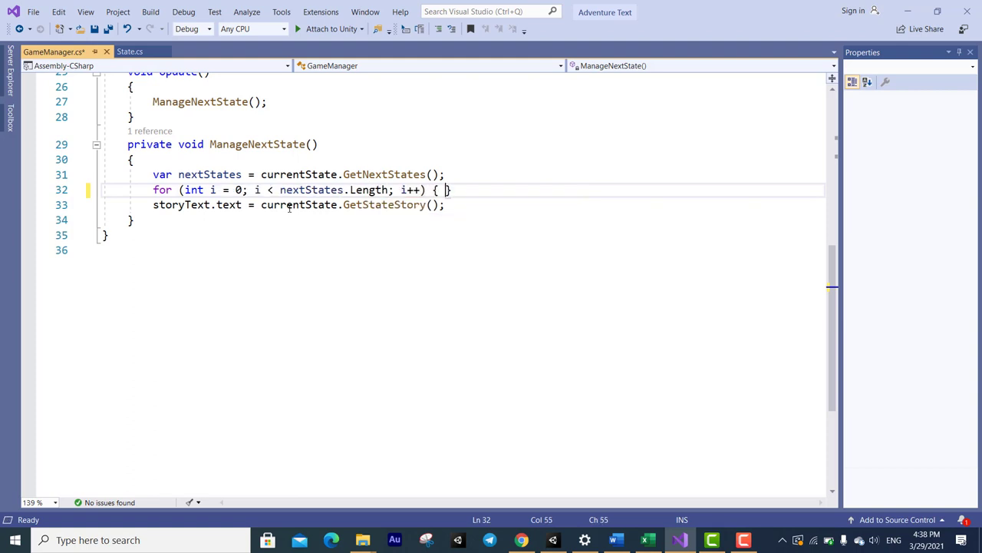
{"action": "key", "text": "Return"}
{"action": "type", "text": "i"}
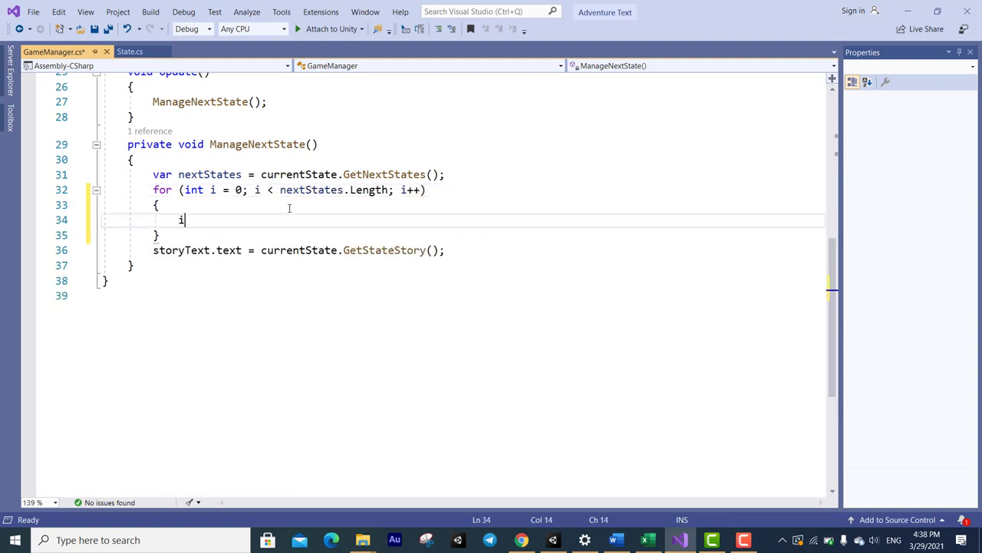
{"action": "type", "text": "f(In"}
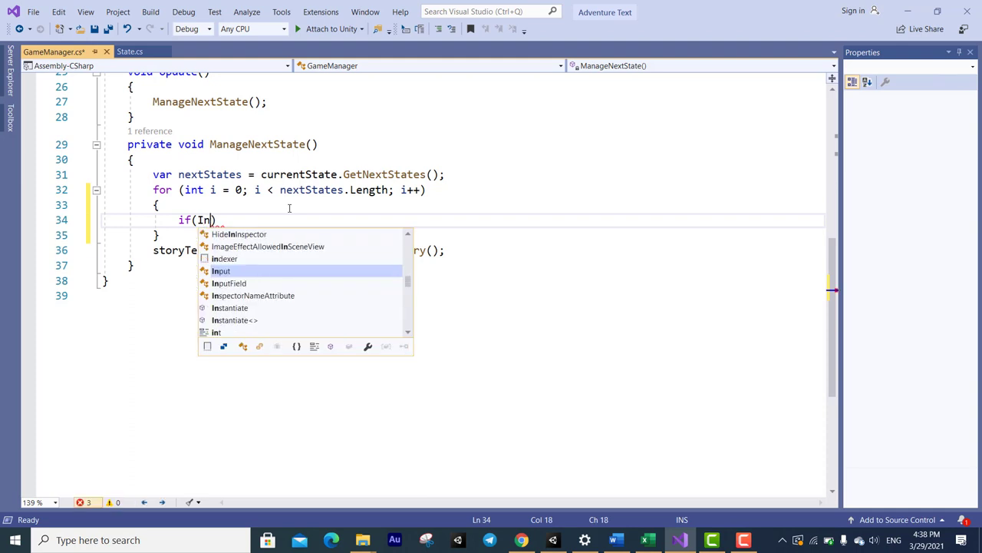
{"action": "type", "text": "put."}
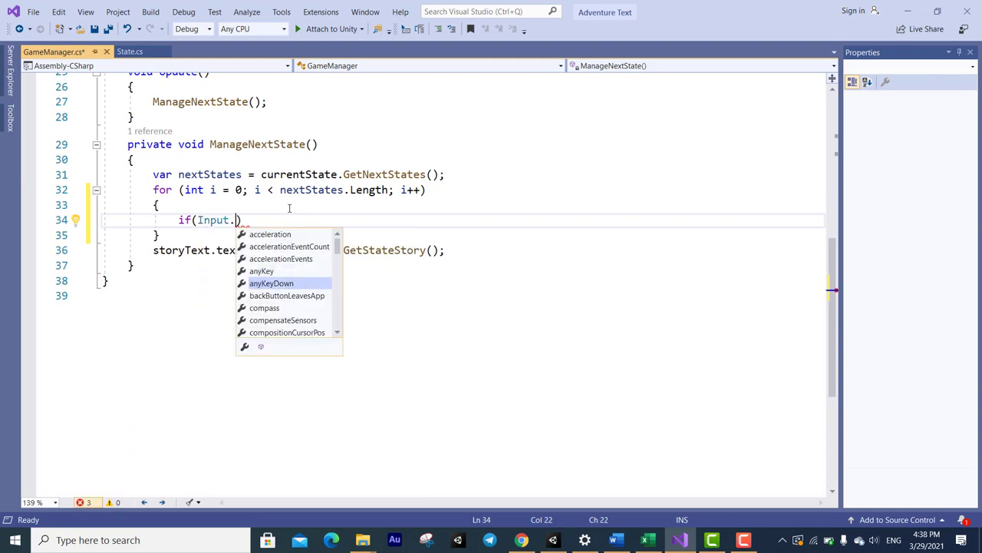
{"action": "type", "text": "getk"}
{"action": "key", "text": "Down"}
{"action": "key", "text": "Tab"}
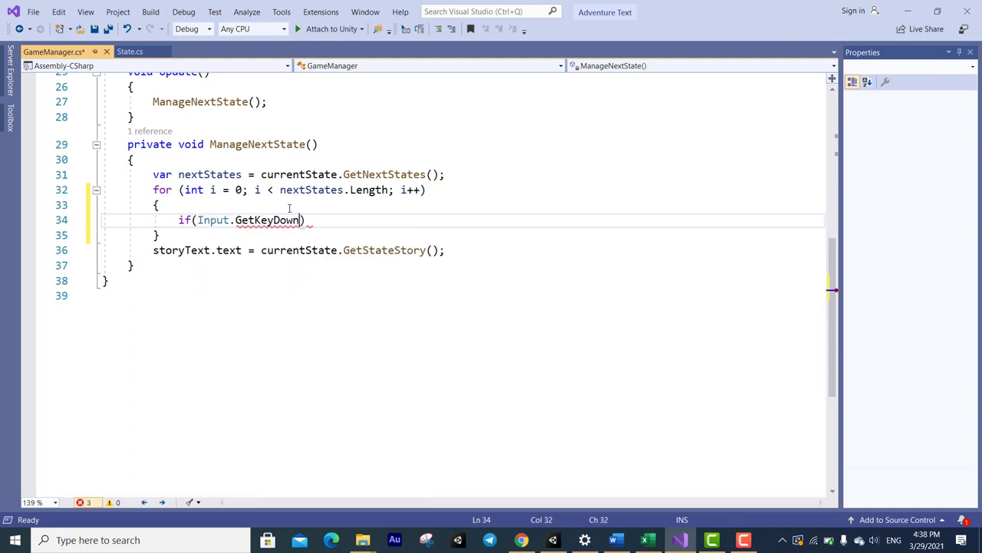
{"action": "type", "text": "(Ke."}
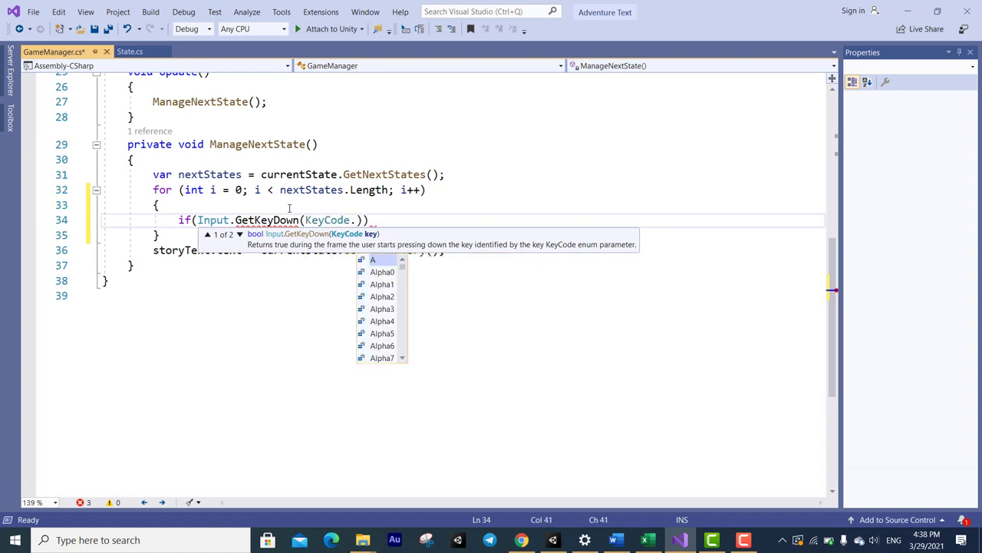
{"action": "key", "text": "Down"}
{"action": "key", "text": "Down"}
{"action": "key", "text": "Tab"}
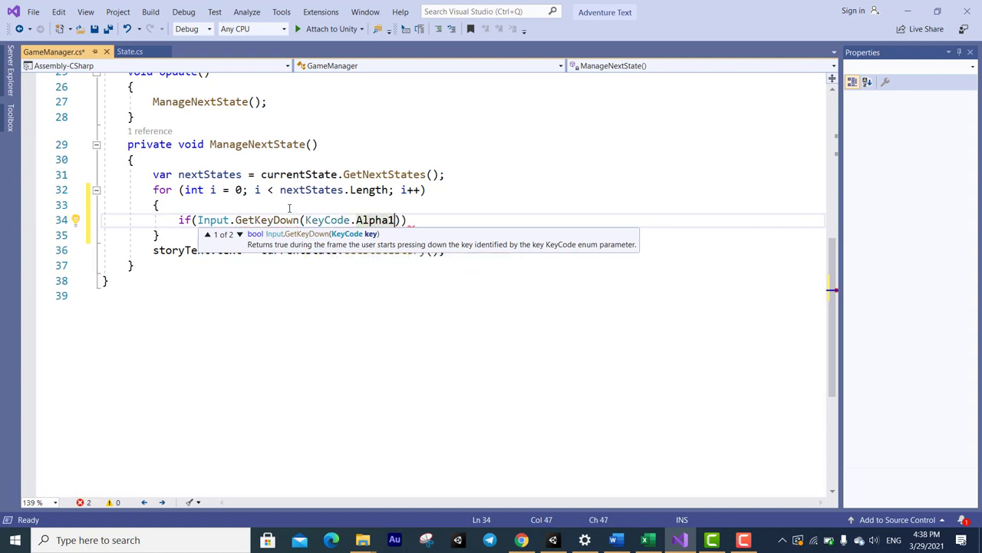
Close the if condition and give it a body setting currentState = nextStates[i];.
{"action": "type", "text": ")"}
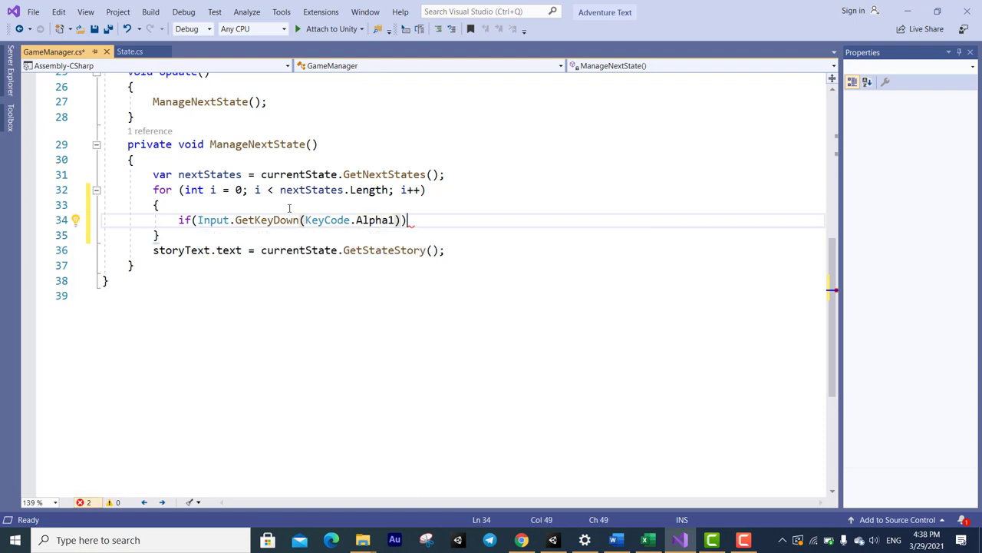
{"action": "type", "text": "){"}
{"action": "key", "text": "Return"}
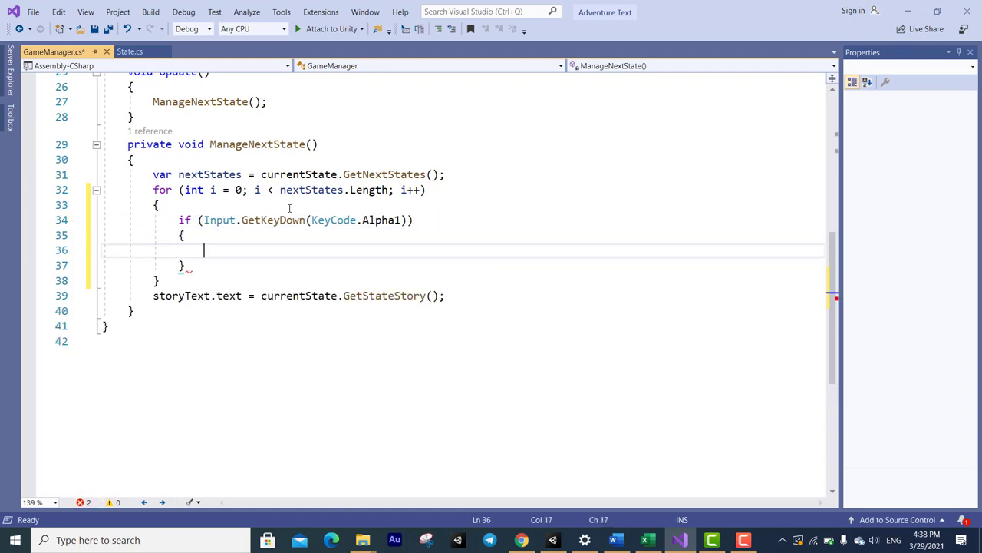
{"action": "type", "text": "c"}
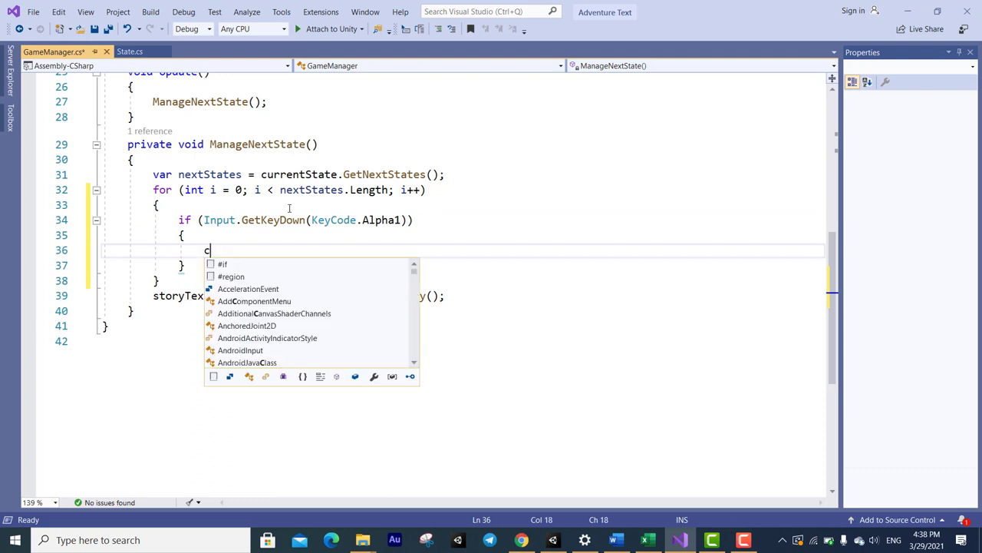
{"action": "type", "text": "urrentState = "}
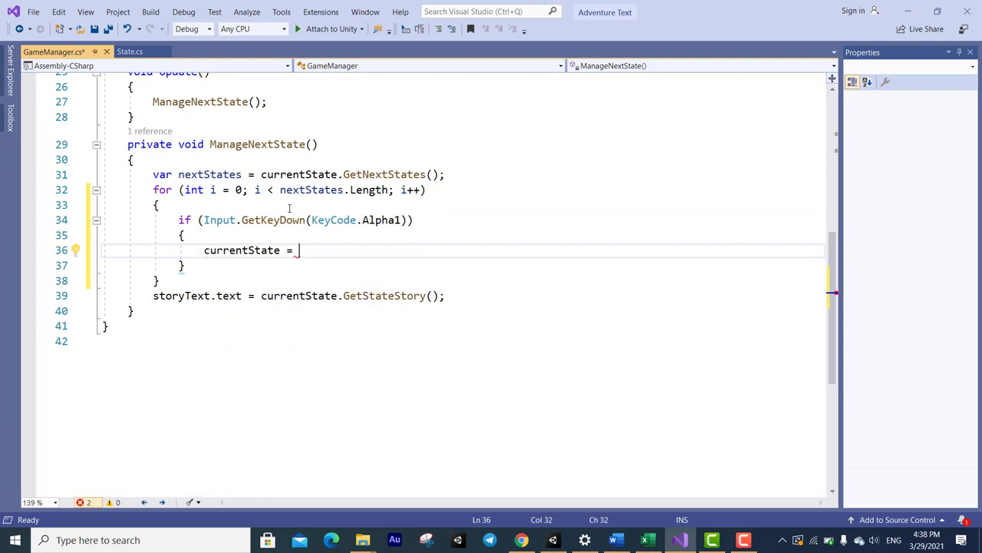
{"action": "type", "text": "n"}
{"action": "key", "text": "Tab"}
{"action": "type", "text": "["}
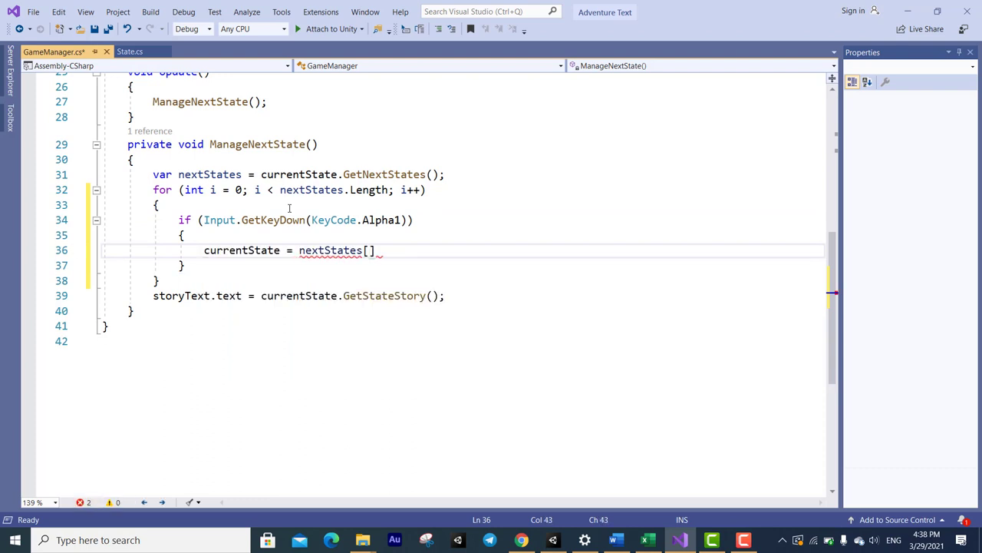
{"action": "type", "text": "i];"}
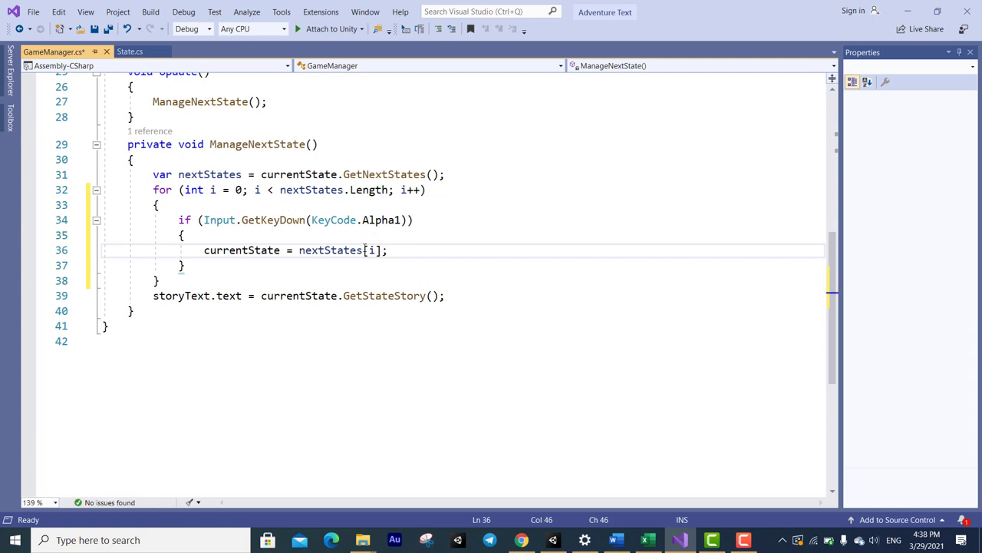
{"action": "left_click", "coordinate": [300, 251]}
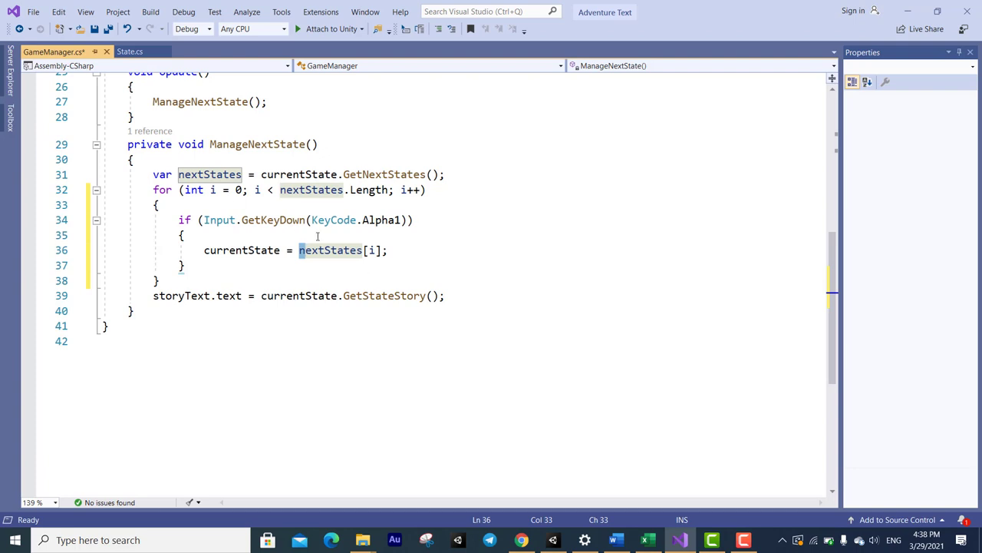
{"action": "left_click", "coordinate": [299, 251]}
{"action": "mouse_move", "coordinate": [299, 219]}
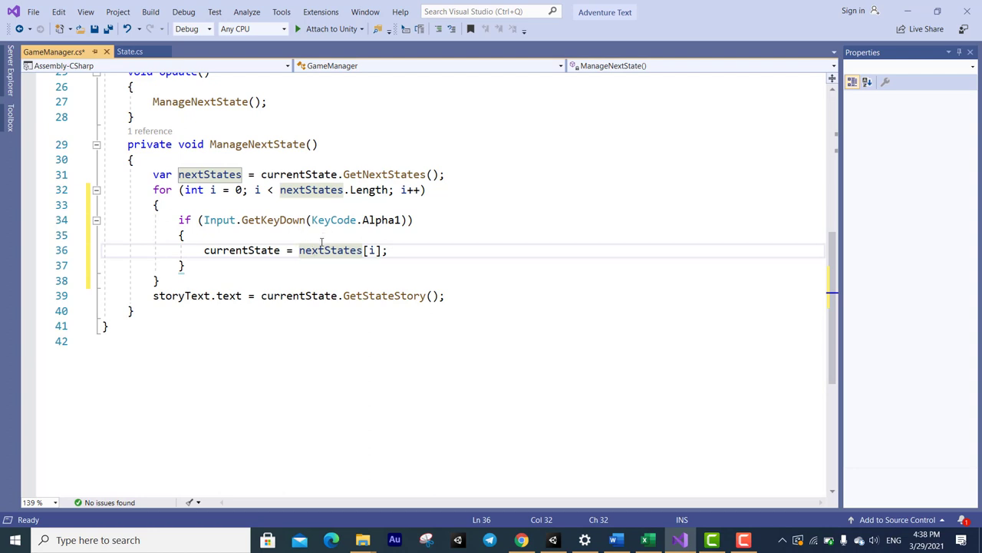
Change the key check to KeyCode.Alpha1 + i so it follows the loop index.
{"action": "mouse_move", "coordinate": [315, 254]}
{"action": "left_click_drag", "start_coordinate": [400, 223], "coordinate": [375, 223]}
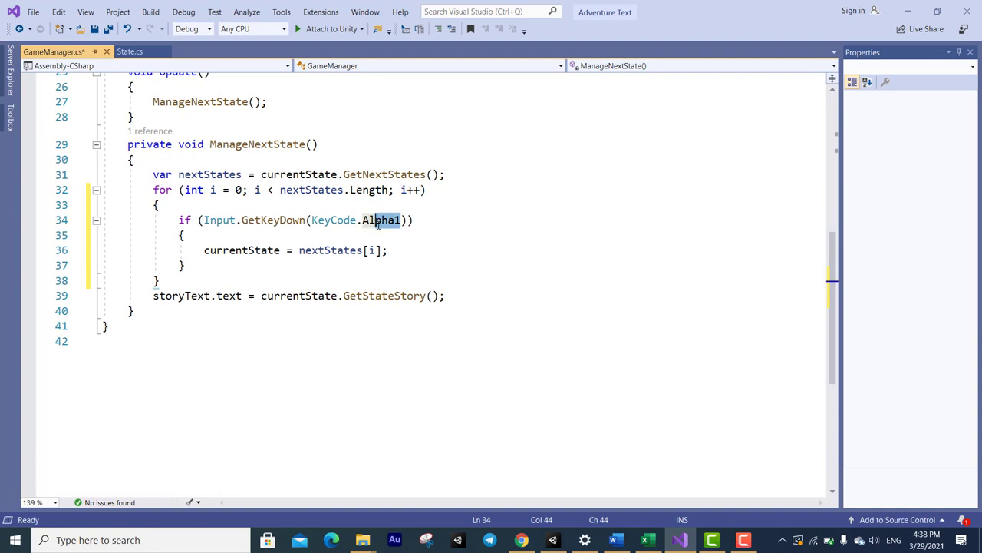
{"action": "mouse_move", "coordinate": [379, 225]}
{"action": "left_click", "coordinate": [401, 220]}
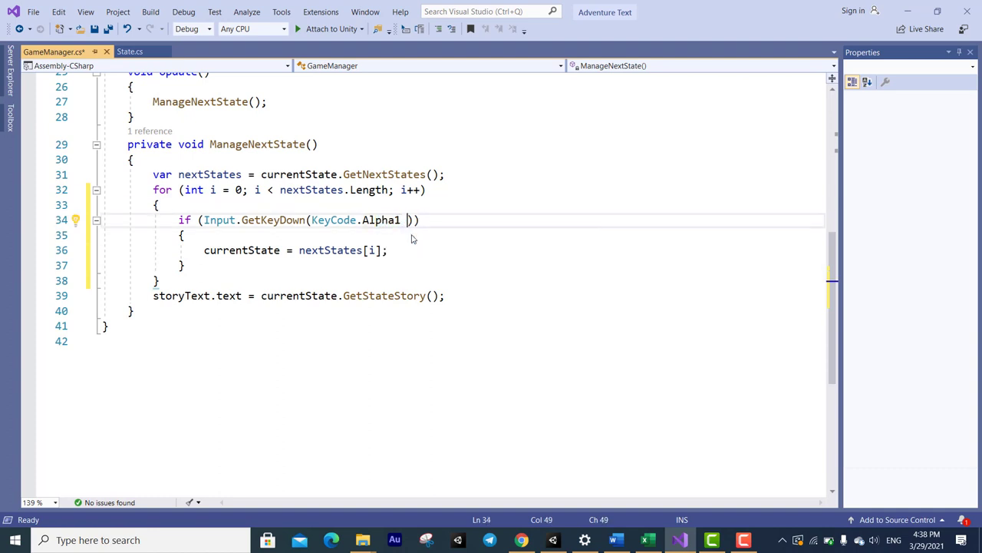
{"action": "type", "text": "+ i"}
{"action": "key", "text": "Escape"}
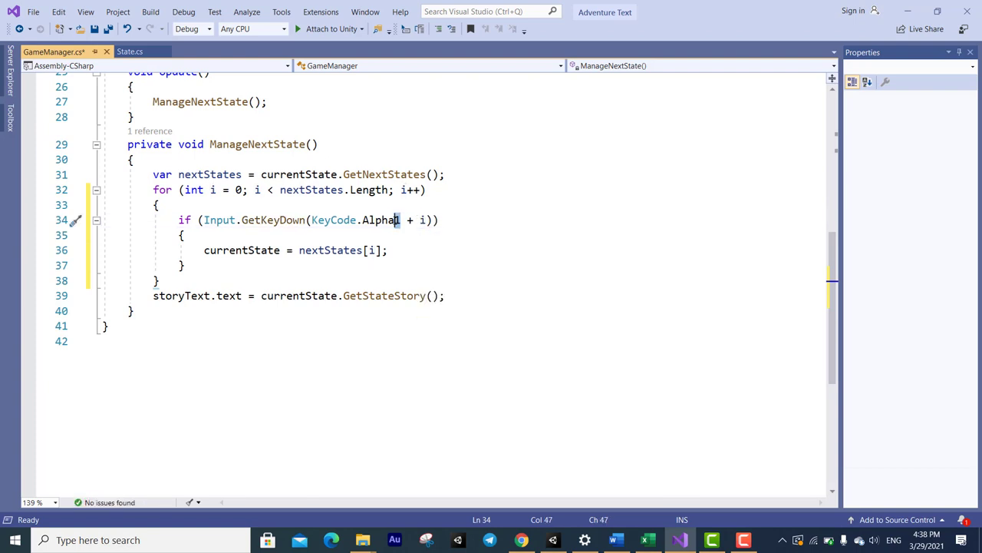
{"action": "left_click_drag", "start_coordinate": [400, 220], "coordinate": [363, 220]}
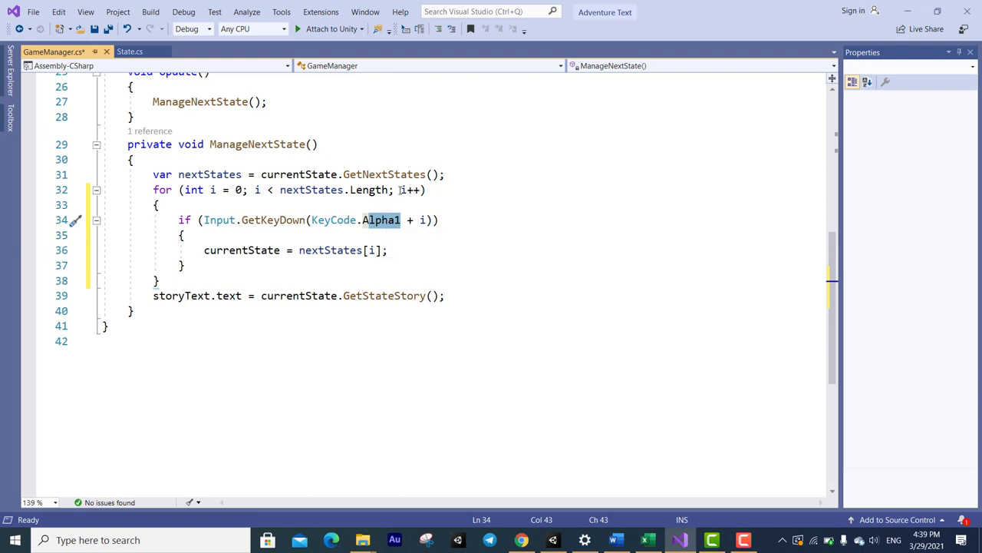
Save GameManager.cs and return to the Unity editor.
{"action": "key", "text": "ctrl+s"}
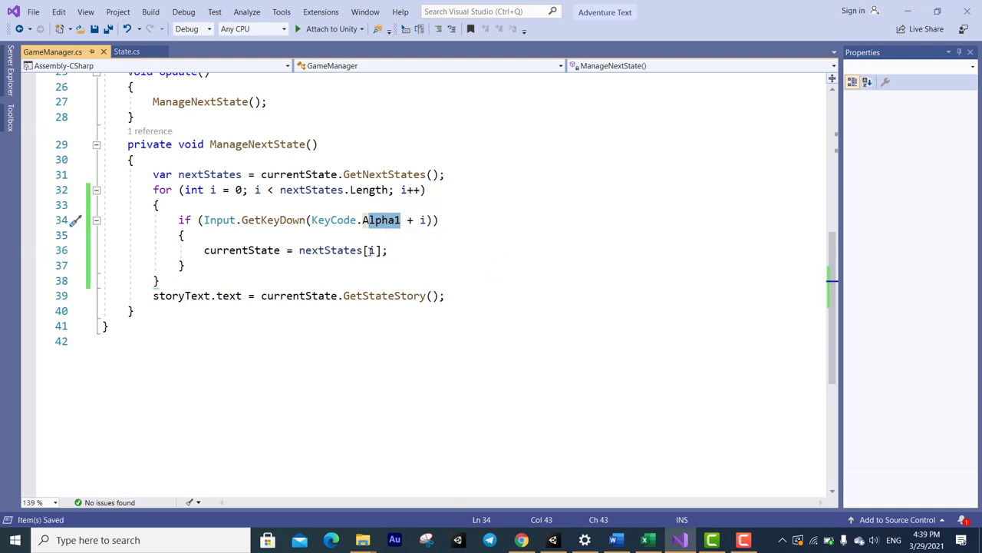
{"action": "left_click_drag", "start_coordinate": [185, 264], "coordinate": [153, 220]}
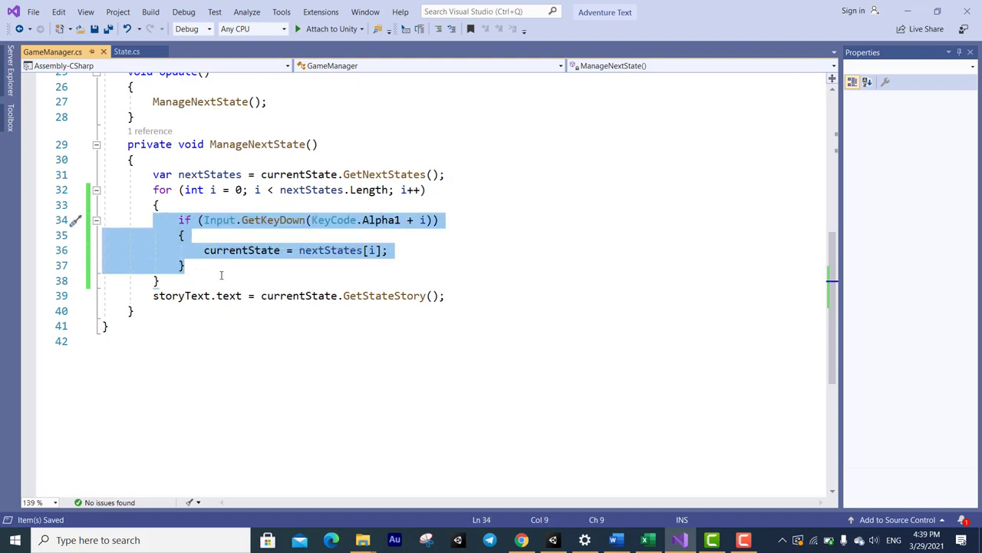
{"action": "left_click", "coordinate": [243, 252]}
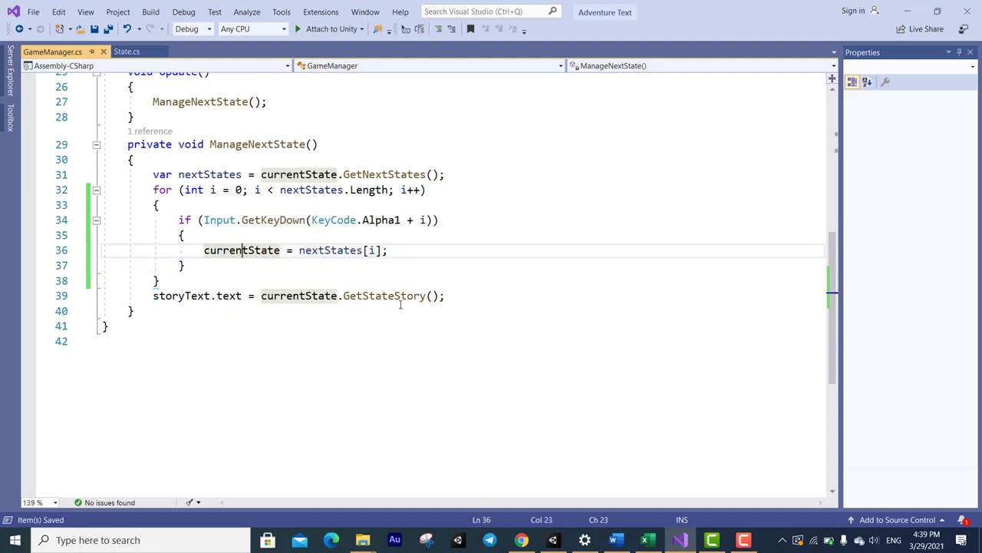
{"action": "left_click", "coordinate": [551, 541]}
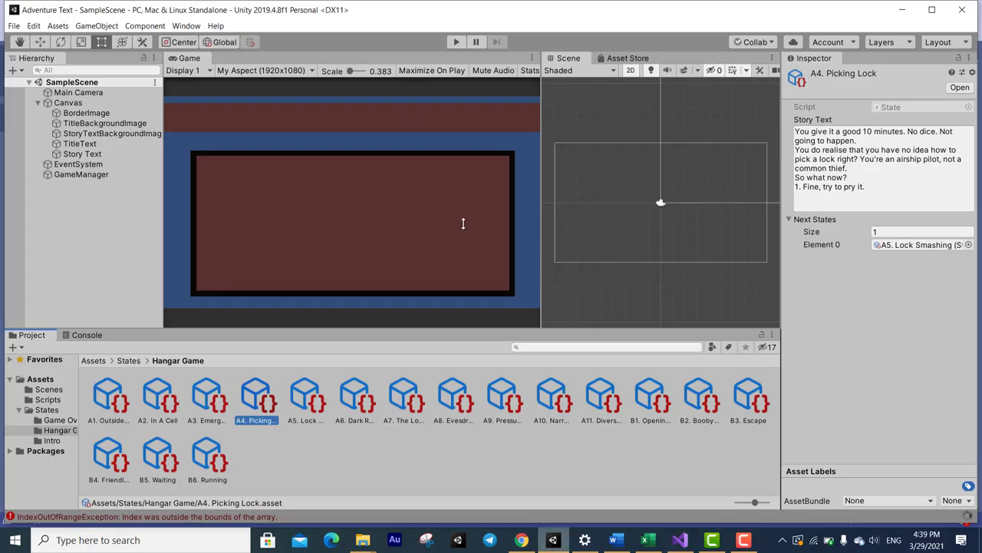
Clear the old errors from the Console and start the game in Play mode.
{"action": "left_click", "coordinate": [91, 336]}
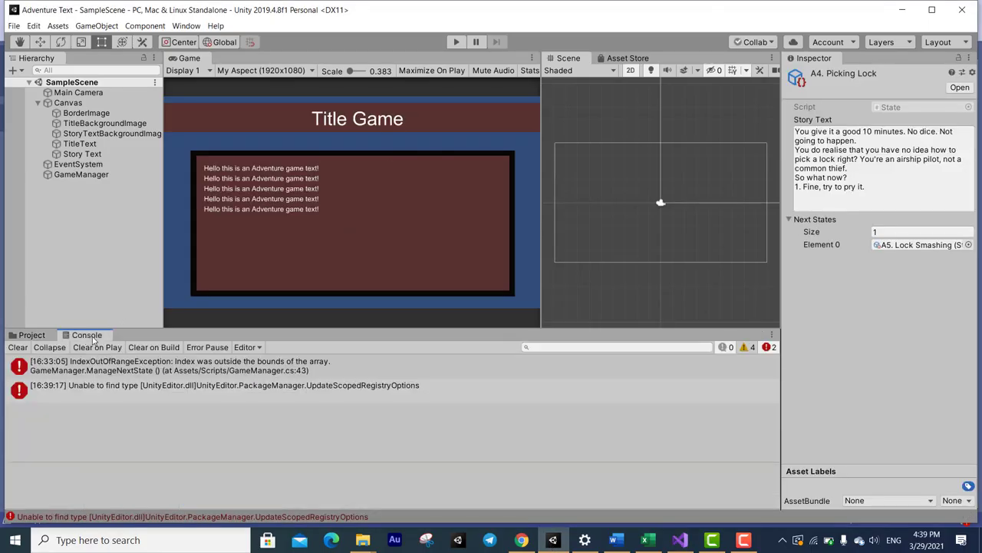
{"action": "left_click", "coordinate": [17, 347]}
{"action": "left_click", "coordinate": [456, 42]}
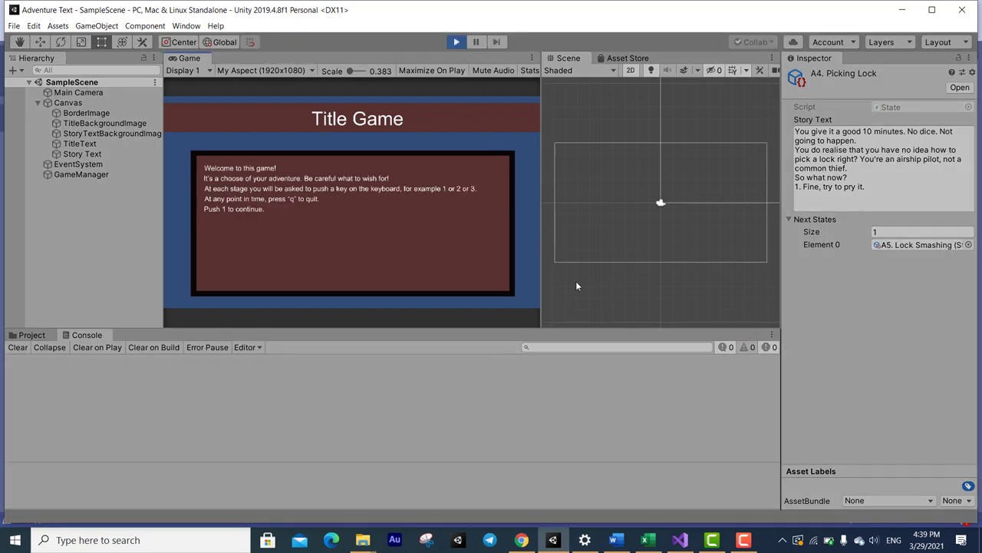
Clear the leftover error, play through with choices 1, 1, 2, 1 to Game Over, then stop.
{"action": "left_click", "coordinate": [18, 347]}
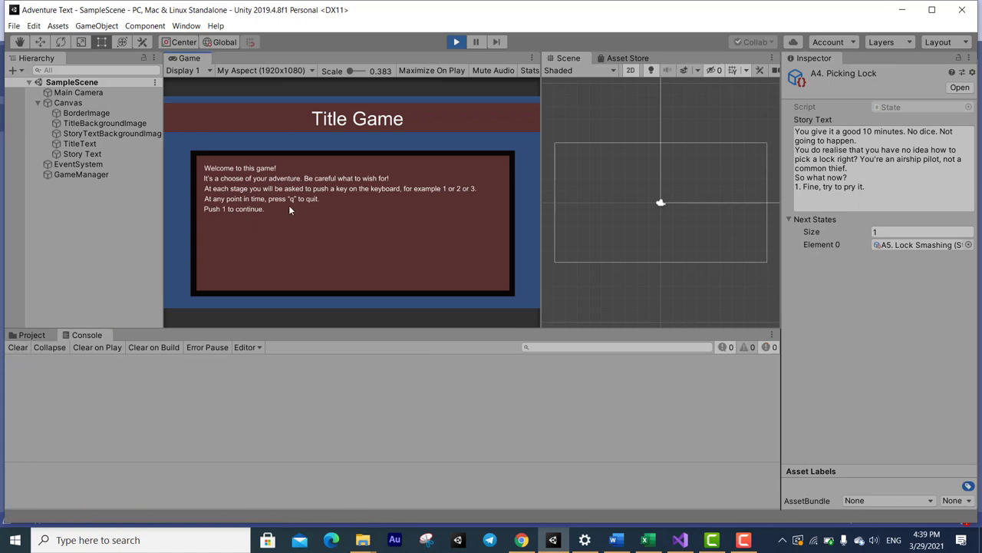
{"action": "key", "text": "1"}
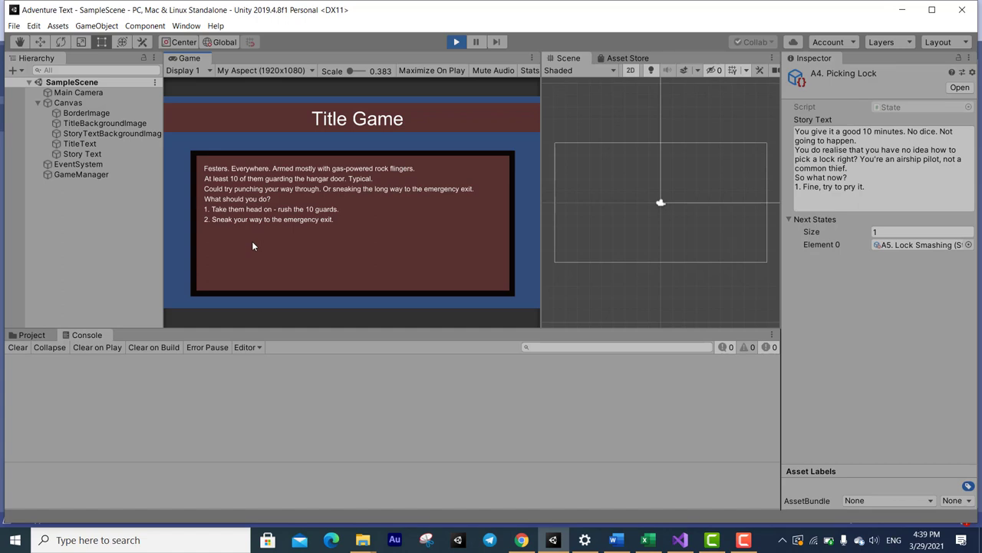
{"action": "key", "text": "1"}
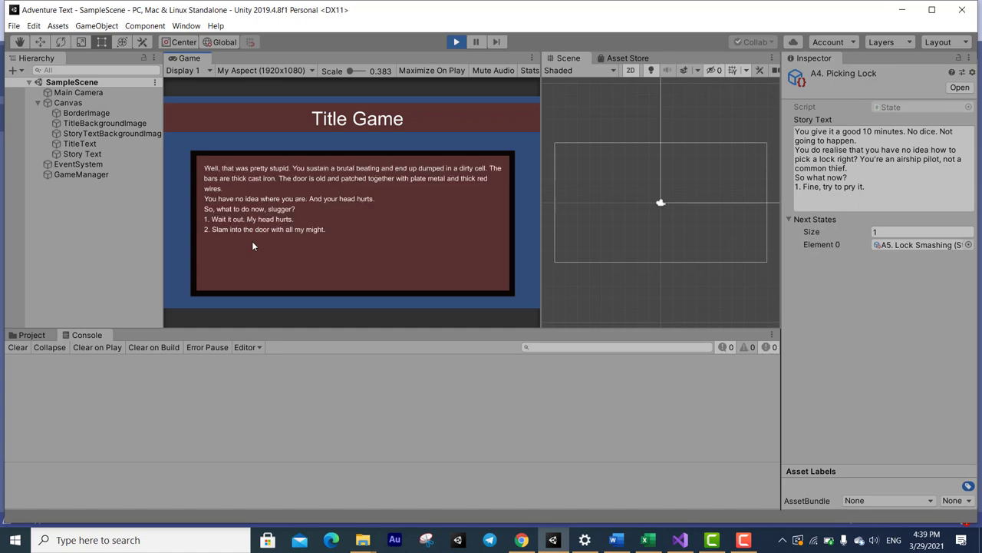
{"action": "key", "text": "2"}
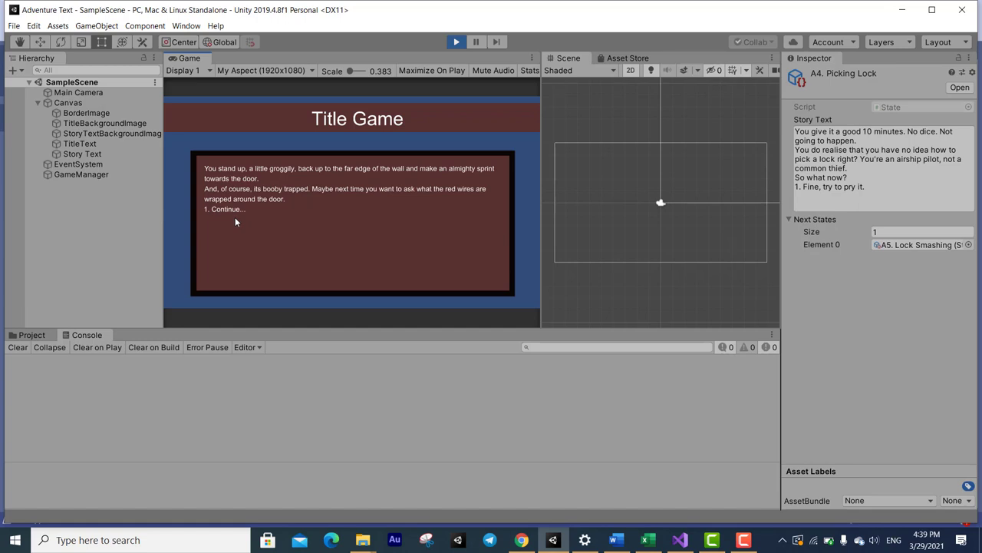
{"action": "key", "text": "1"}
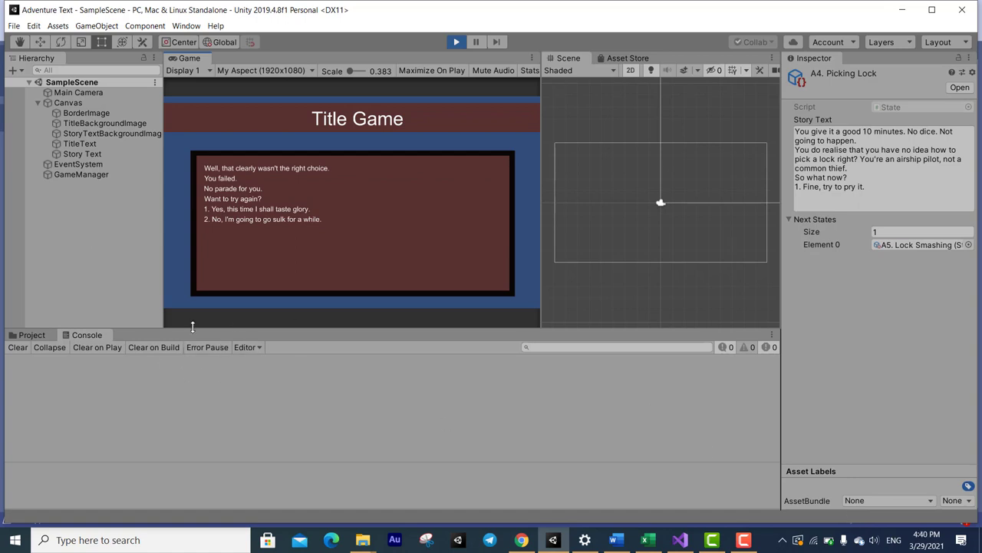
{"action": "left_click", "coordinate": [455, 43]}
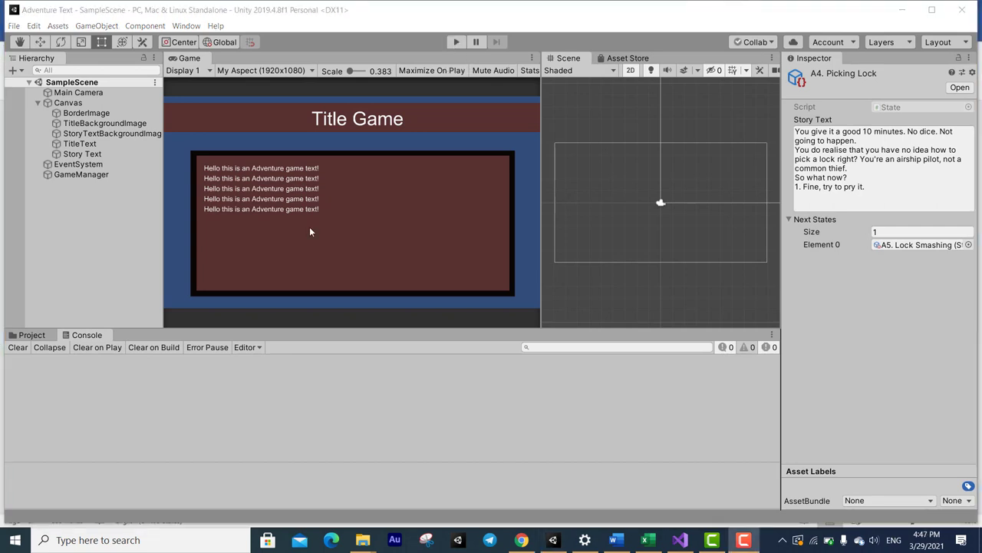
Inspect the TitleText, EventSystem and GameManager objects in the Hierarchy.
{"action": "left_click", "coordinate": [79, 144]}
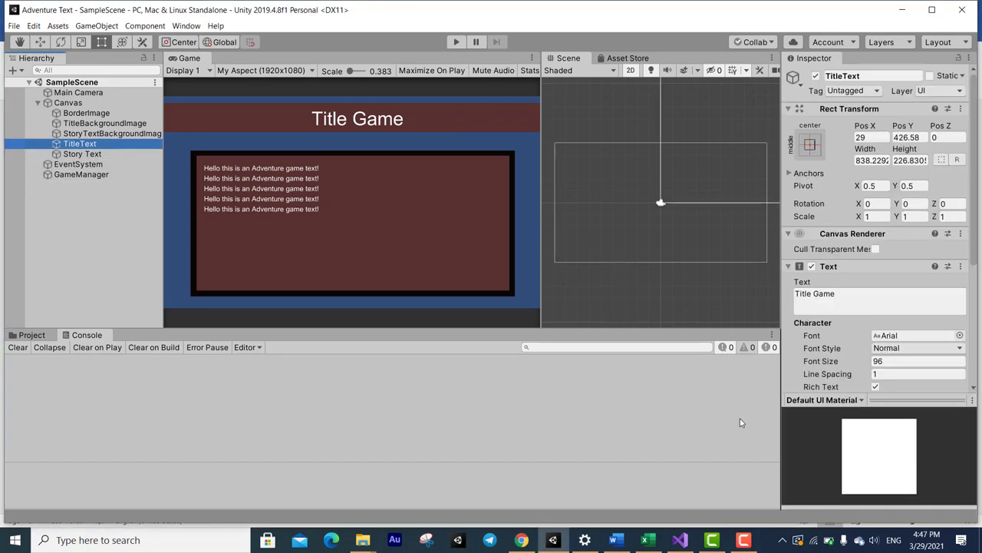
{"action": "left_click", "coordinate": [82, 165]}
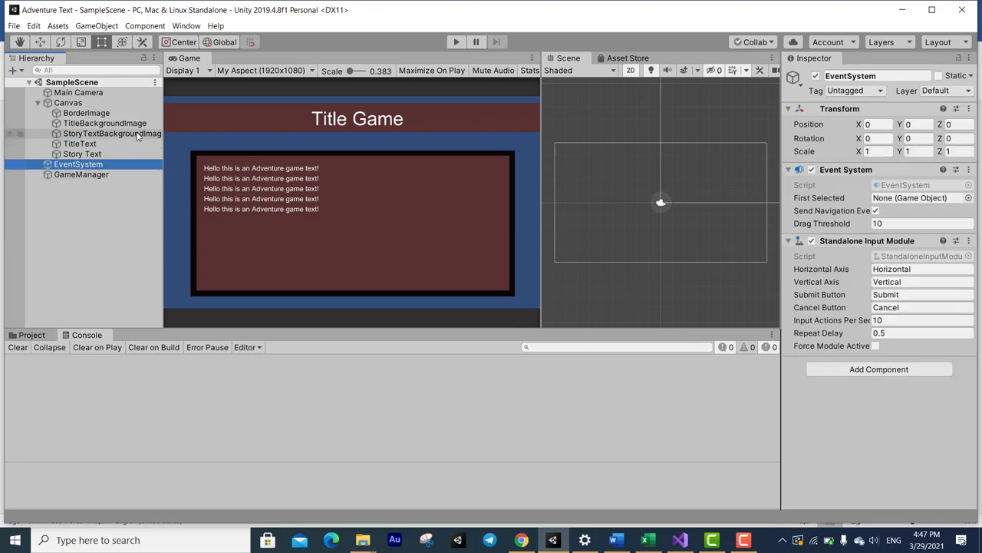
{"action": "left_click", "coordinate": [108, 175]}
View the A1. Outside Hangar state in the Project panel, then review Story Text's font settings.
{"action": "left_click", "coordinate": [33, 334]}
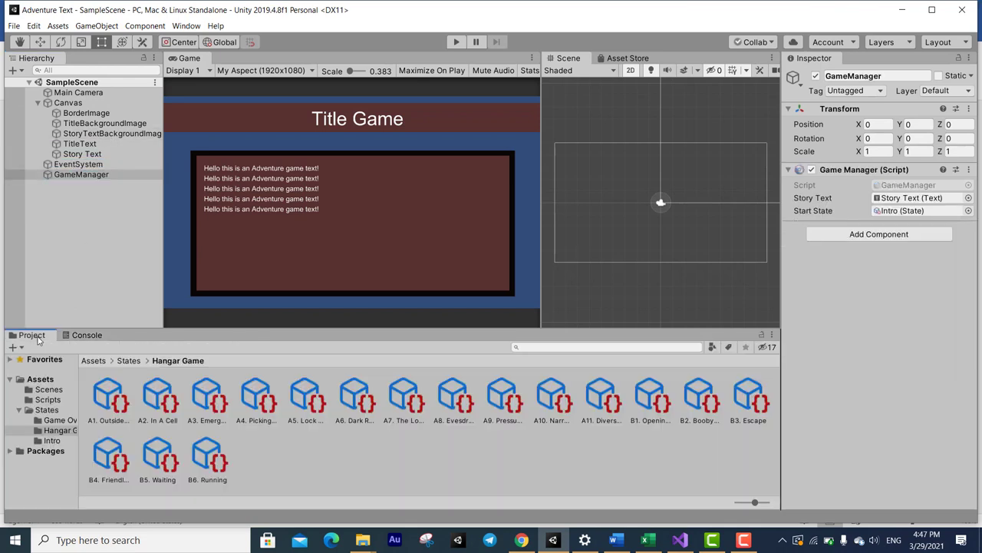
{"action": "left_click", "coordinate": [117, 409]}
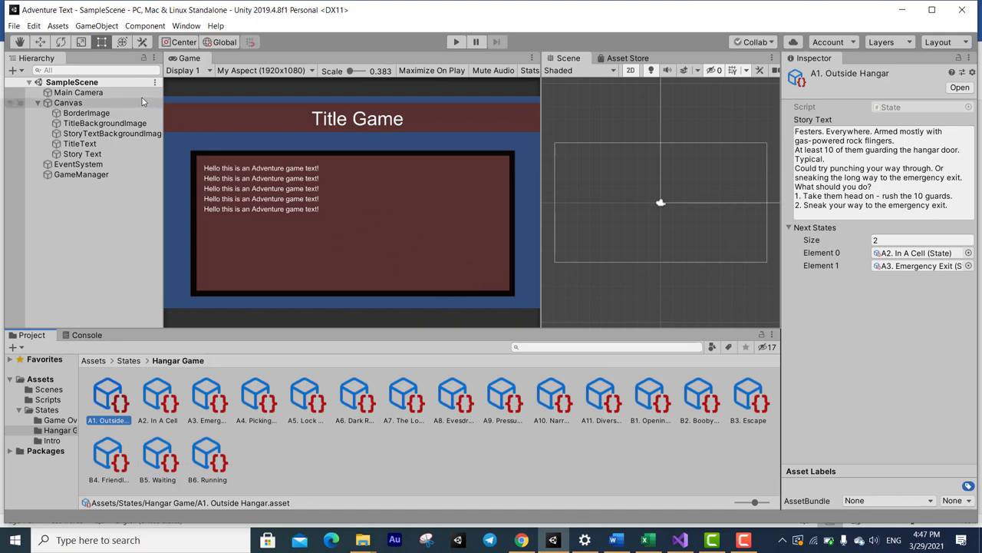
{"action": "left_click", "coordinate": [83, 154]}
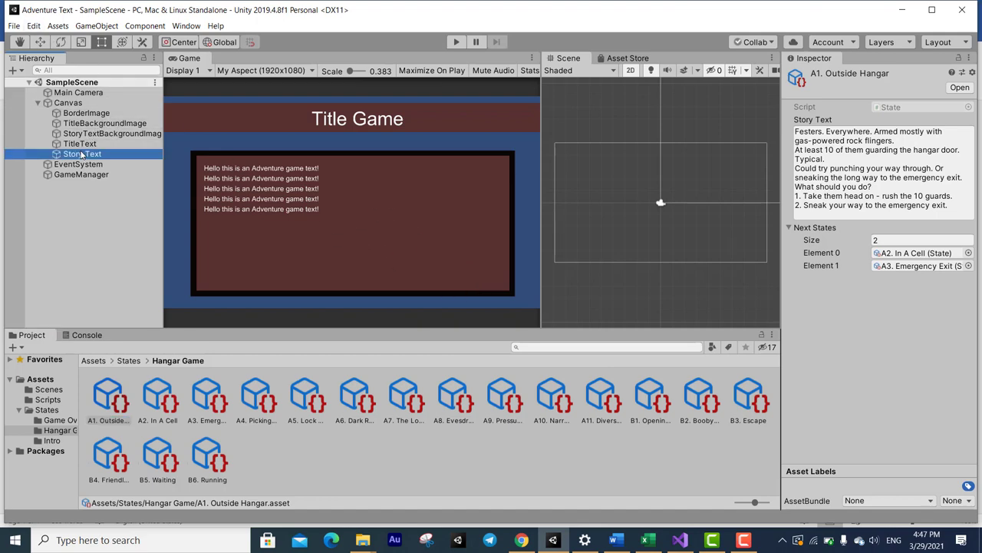
{"action": "scroll", "coordinate": [867, 246], "scroll_direction": "down", "scroll_amount": 5}
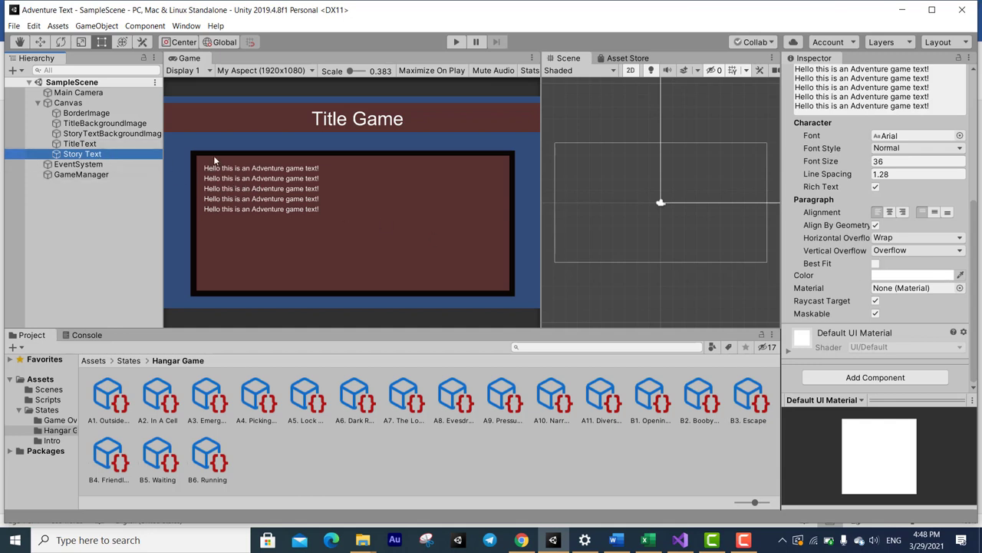
Turn on Best Fit for Story Text and compare it with its background image.
{"action": "left_click", "coordinate": [875, 263]}
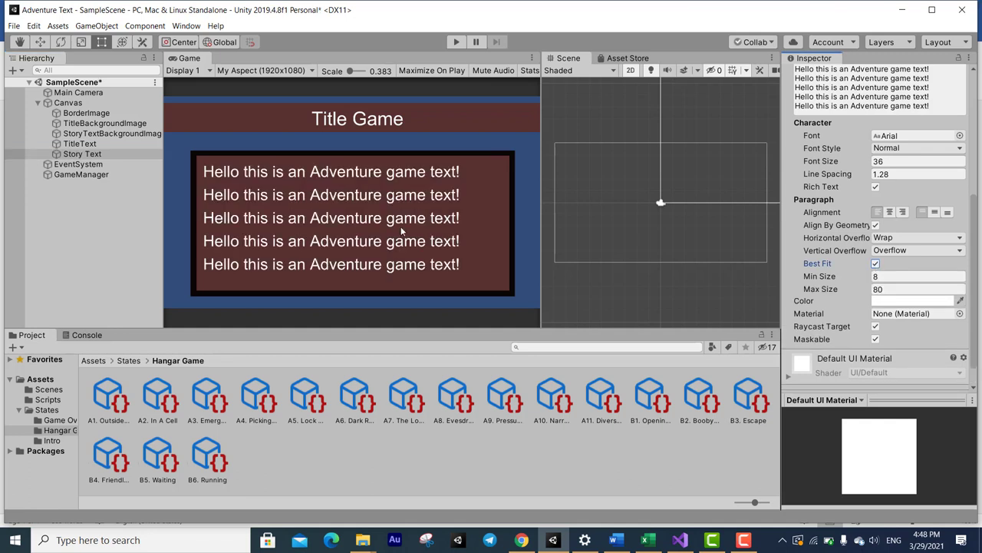
{"action": "left_click", "coordinate": [77, 144]}
{"action": "double_click", "coordinate": [76, 154]}
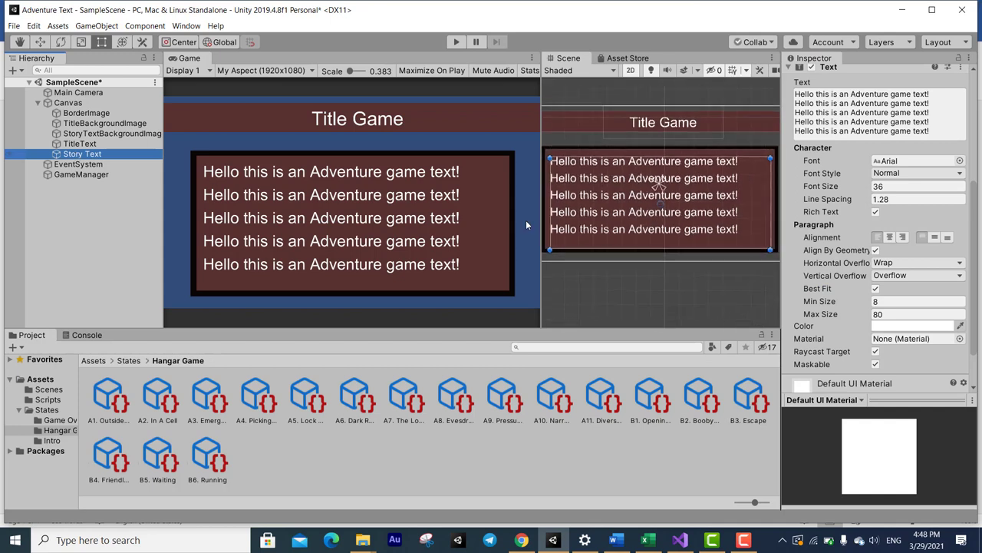
{"action": "left_click", "coordinate": [764, 157]}
{"action": "left_click", "coordinate": [757, 171]}
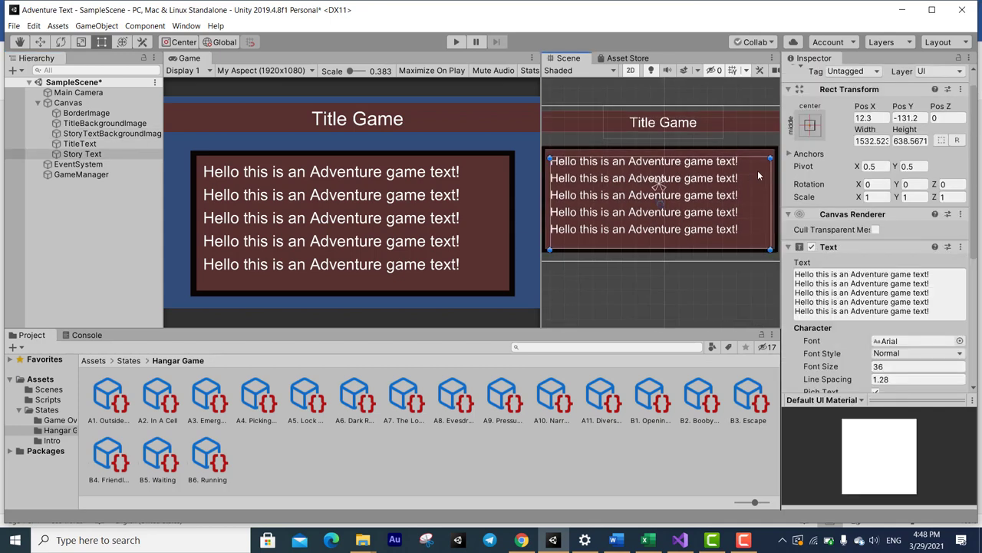
{"action": "left_click", "coordinate": [756, 153]}
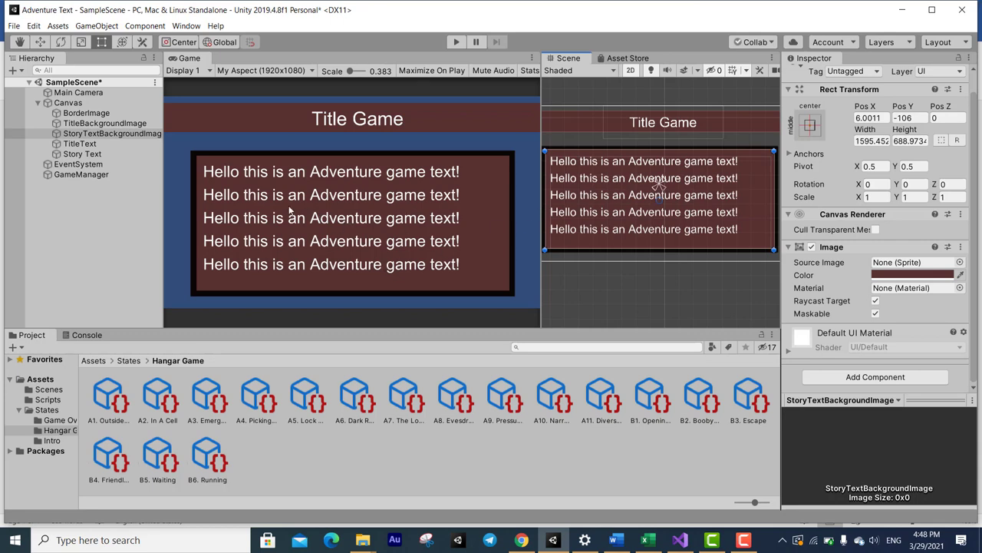
Review Story Text's settings, then check TitleText's font: Arial, size 96, line spacing 1.
{"action": "left_click", "coordinate": [102, 156]}
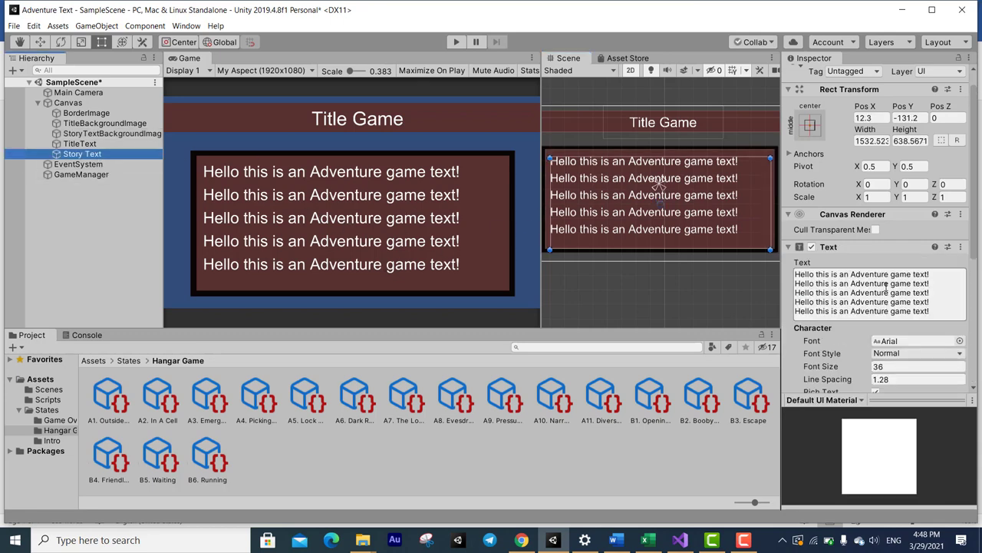
{"action": "scroll", "coordinate": [886, 317], "scroll_direction": "down", "scroll_amount": 5}
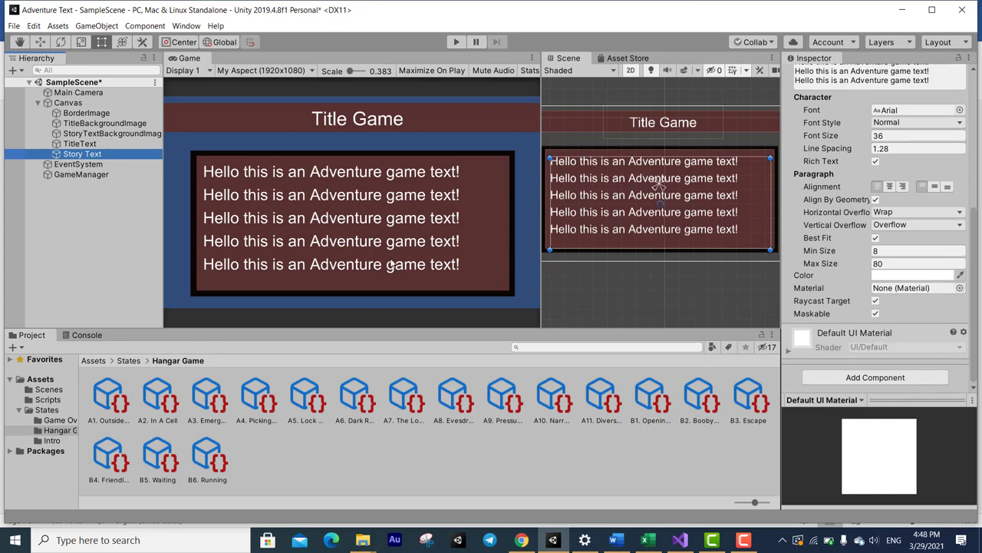
{"action": "left_click", "coordinate": [82, 204]}
{"action": "left_click", "coordinate": [86, 144]}
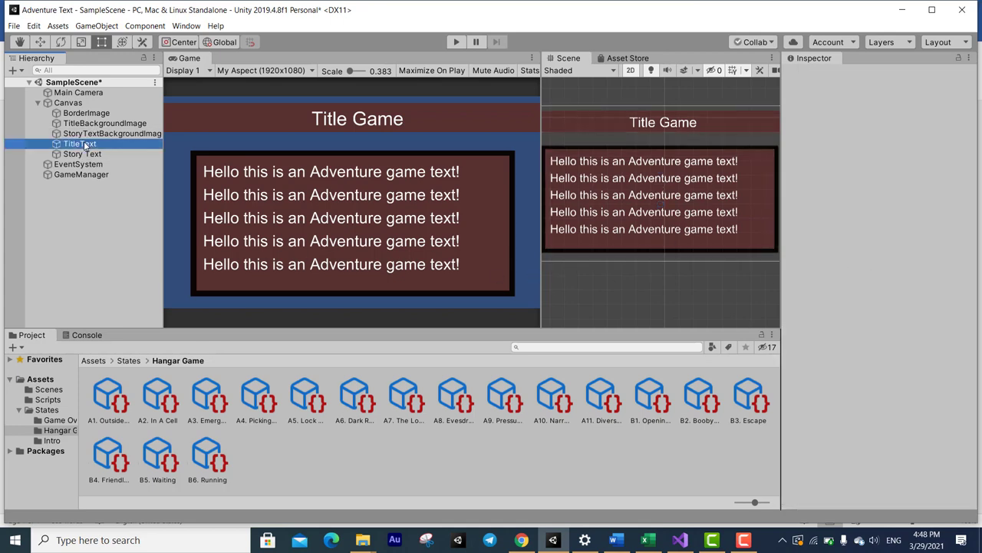
{"action": "scroll", "coordinate": [897, 217], "scroll_direction": "down", "scroll_amount": 5}
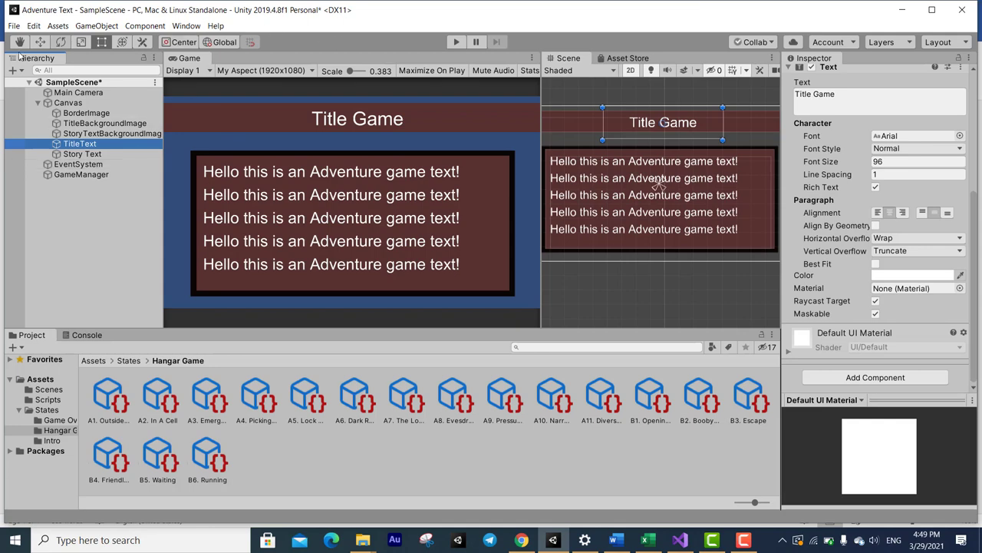
{"action": "left_click", "coordinate": [185, 25]}
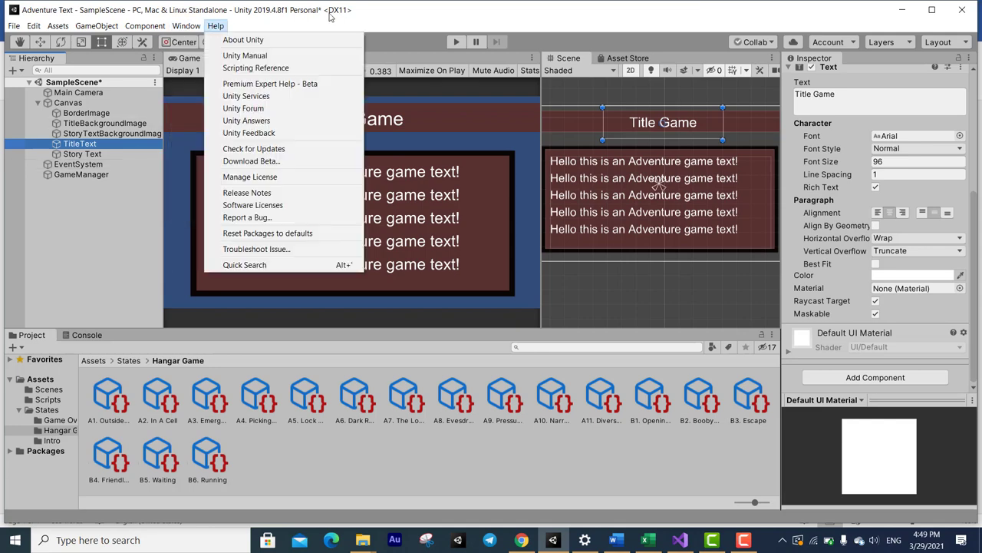
{"action": "mouse_move", "coordinate": [187, 27]}
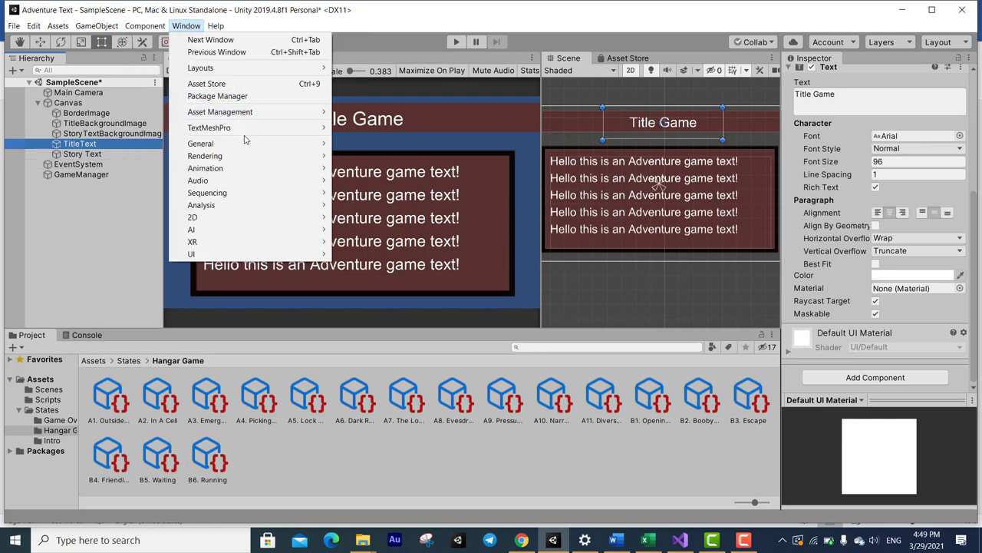
{"action": "mouse_move", "coordinate": [235, 128]}
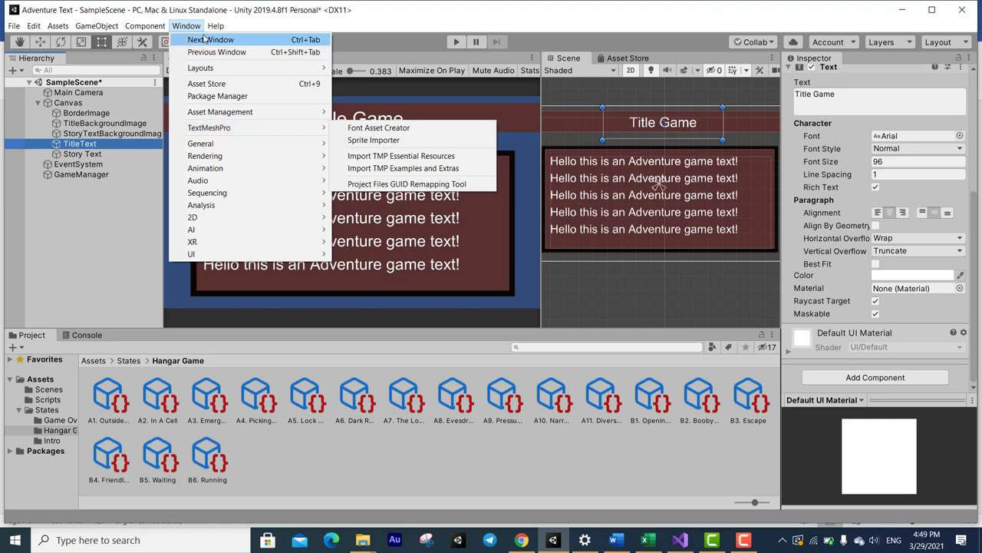
{"action": "left_click", "coordinate": [237, 96]}
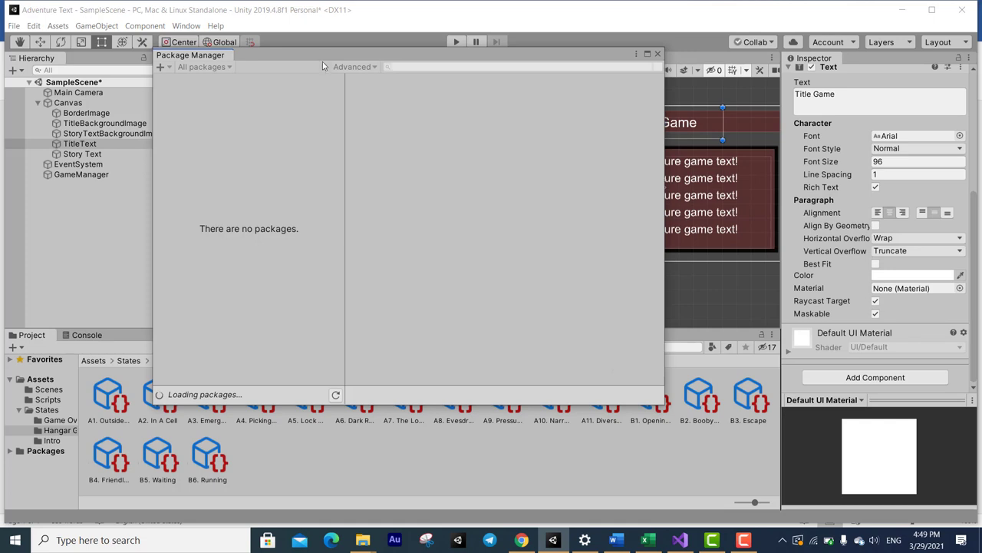
{"action": "left_click_drag", "start_coordinate": [323, 61], "coordinate": [322, 61]}
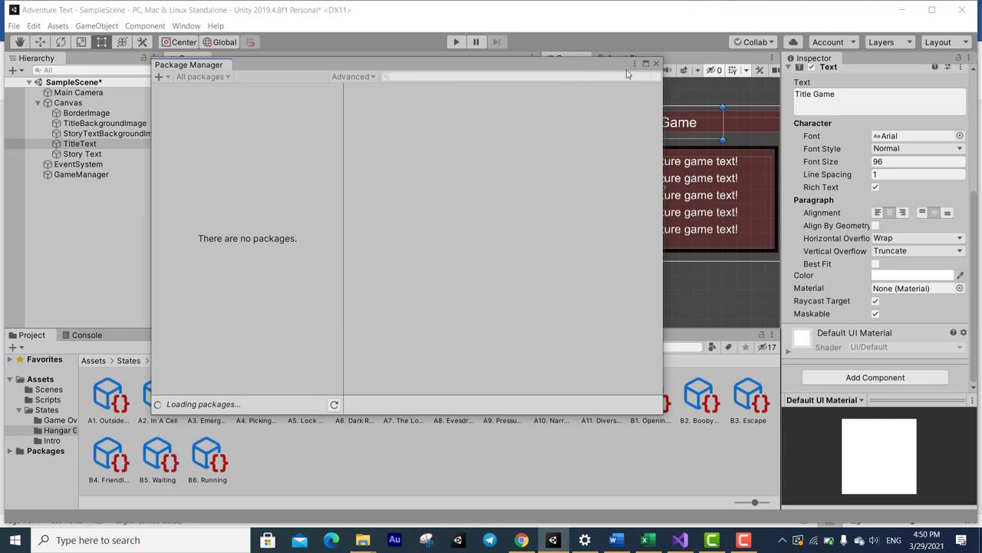
{"action": "left_click", "coordinate": [656, 64]}
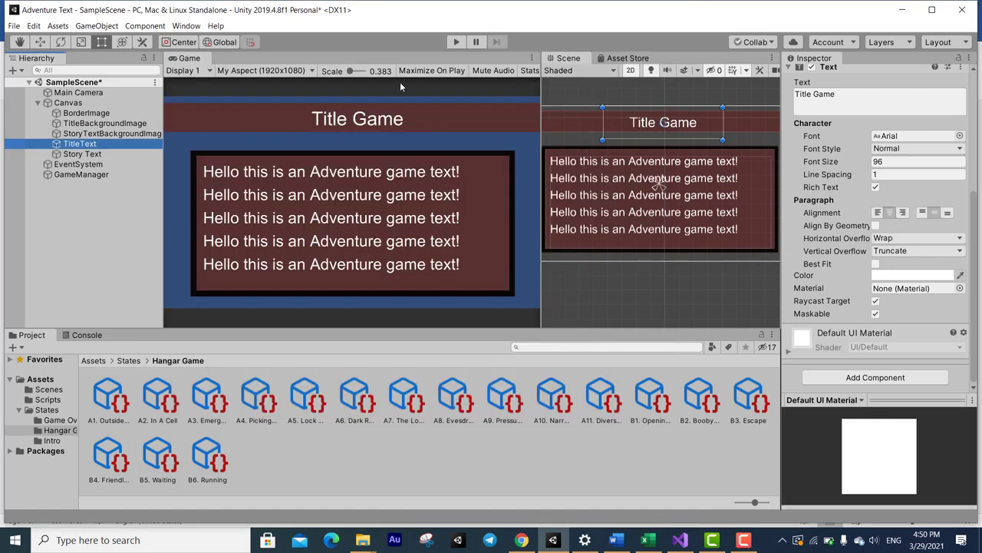
Open the Font Asset Creator from Window > TextMeshPro.
{"action": "left_click", "coordinate": [186, 25]}
{"action": "mouse_move", "coordinate": [278, 129]}
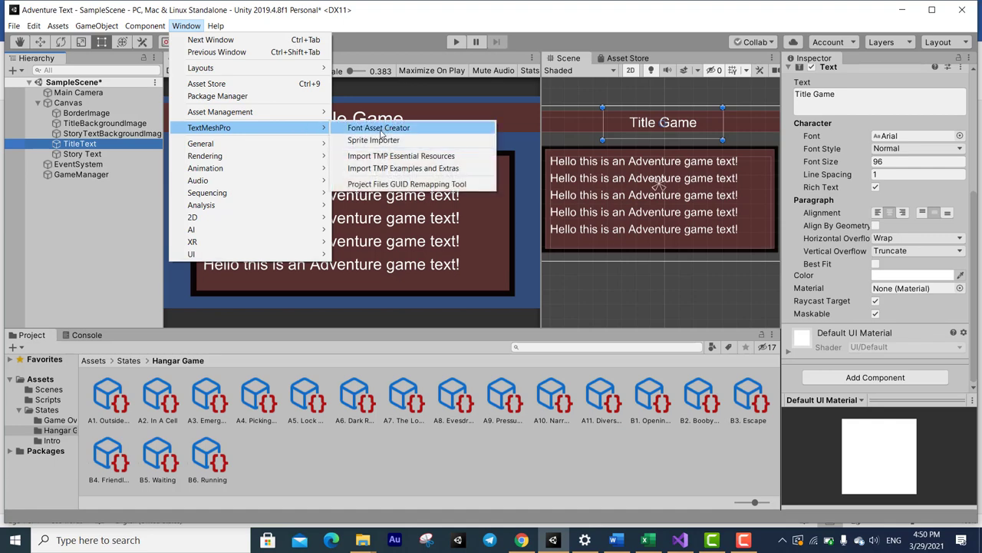
{"action": "left_click", "coordinate": [380, 129]}
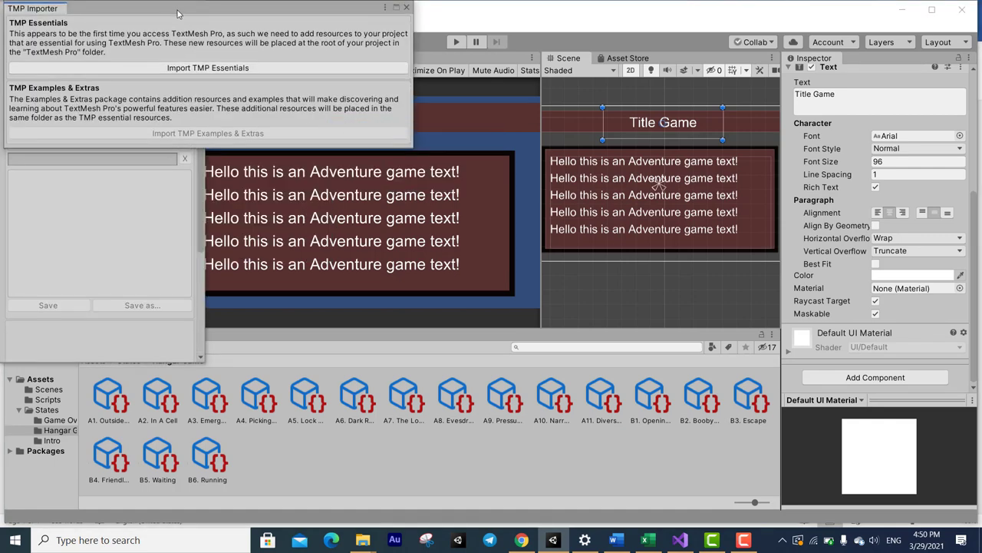
{"action": "left_click_drag", "start_coordinate": [177, 13], "coordinate": [222, 54]}
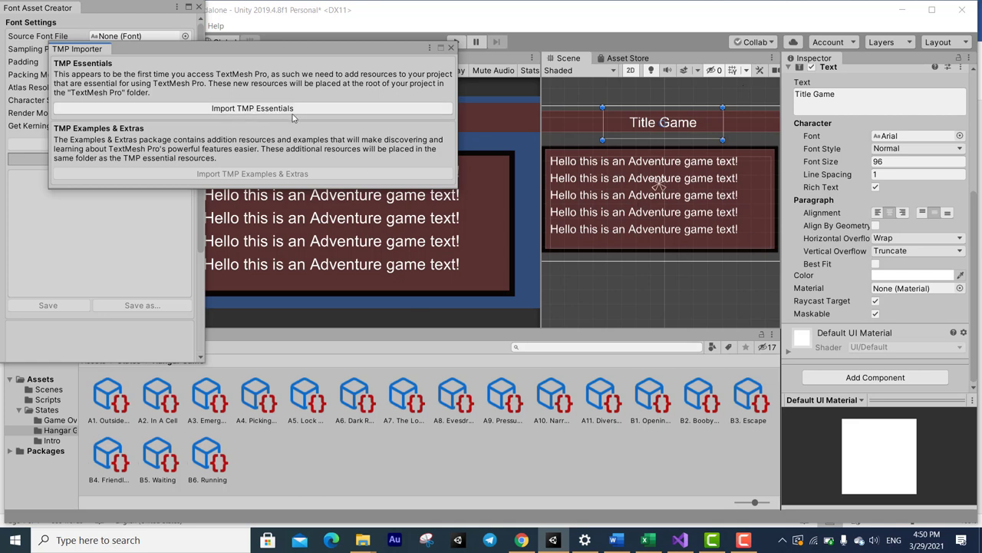
Import the TMP Essential Resources, close the importer, and switch to the browser.
{"action": "left_click", "coordinate": [226, 109]}
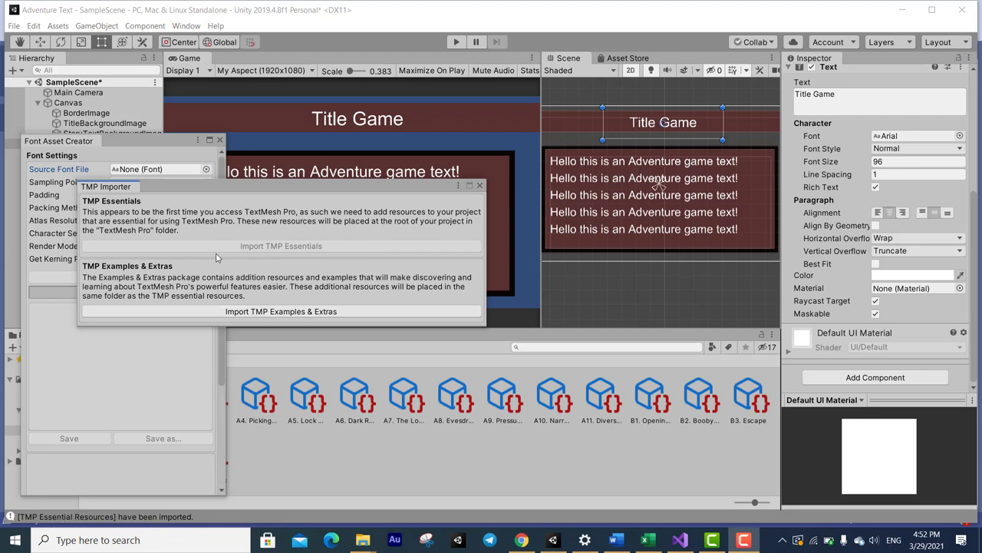
{"action": "left_click", "coordinate": [480, 185]}
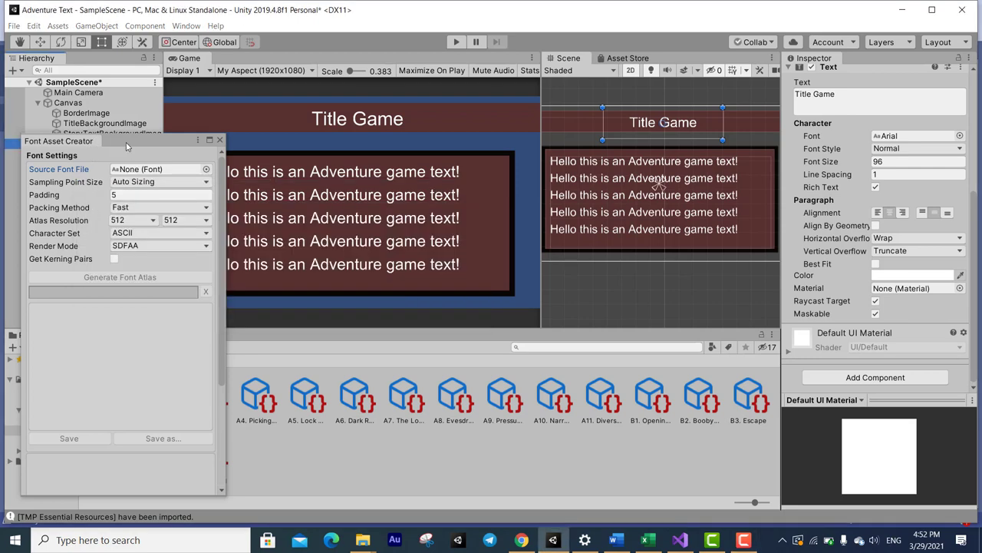
{"action": "left_click_drag", "start_coordinate": [116, 145], "coordinate": [266, 89]}
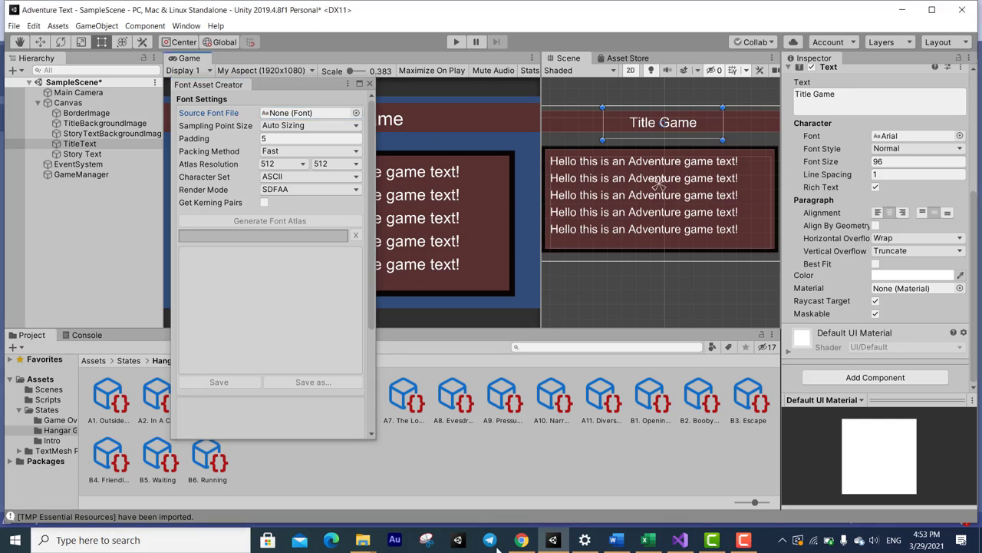
{"action": "left_click", "coordinate": [521, 540]}
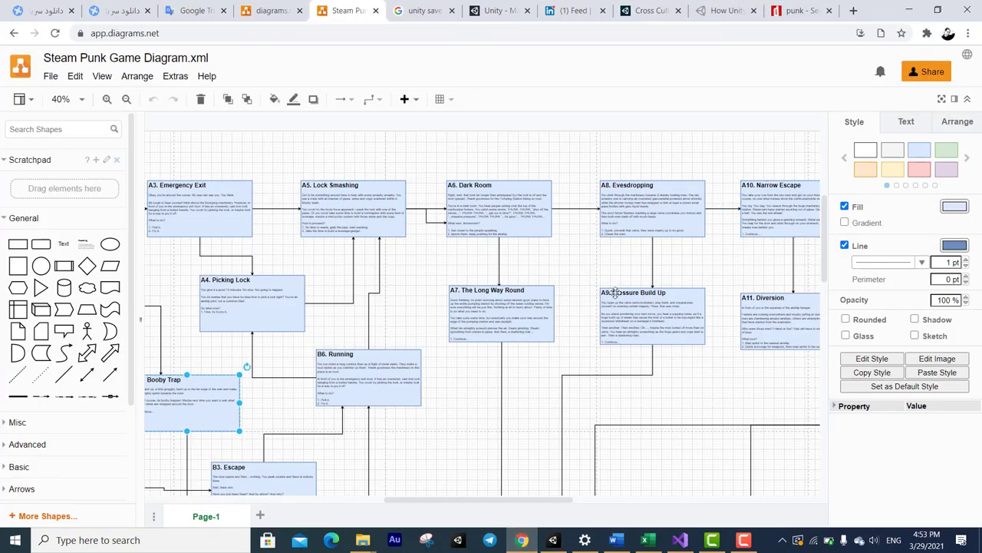
Bring up the dafont punk font search results and scroll through them.
{"action": "left_click", "coordinate": [797, 10]}
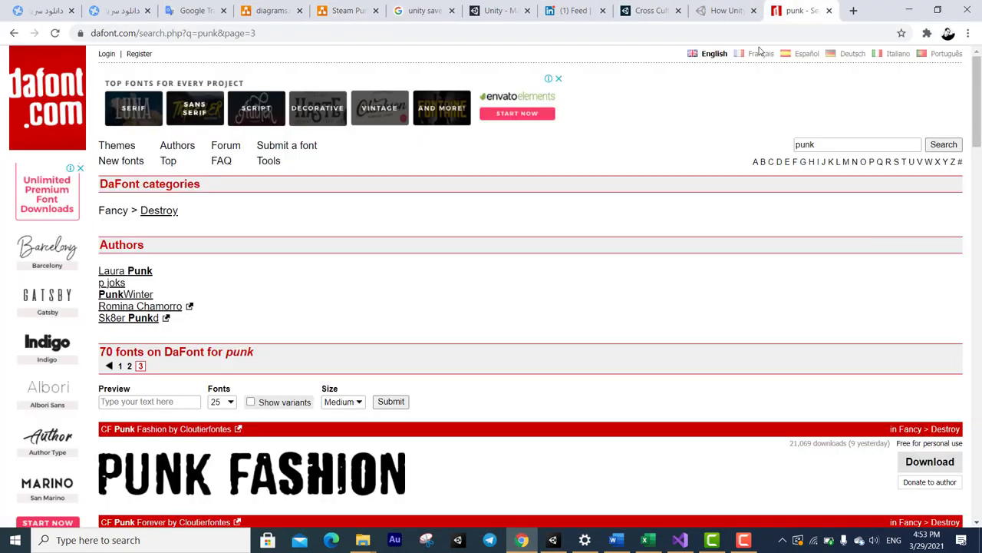
{"action": "left_click_drag", "start_coordinate": [135, 33], "coordinate": [87, 33]}
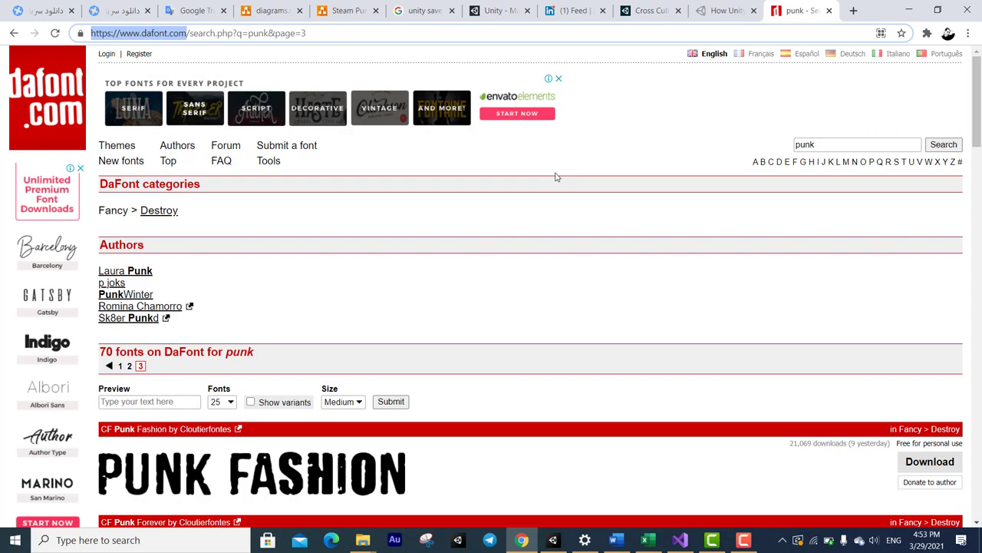
{"action": "left_click", "coordinate": [873, 141]}
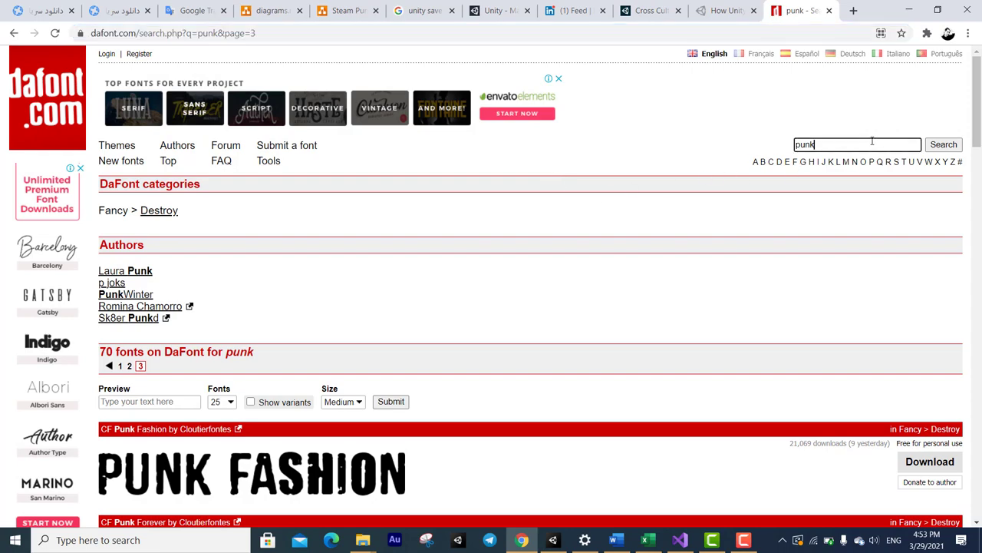
{"action": "scroll", "coordinate": [114, 299], "scroll_direction": "down", "scroll_amount": 5}
{"action": "scroll", "coordinate": [114, 300], "scroll_direction": "up", "scroll_amount": 5}
{"action": "scroll", "coordinate": [693, 256], "scroll_direction": "down", "scroll_amount": 5}
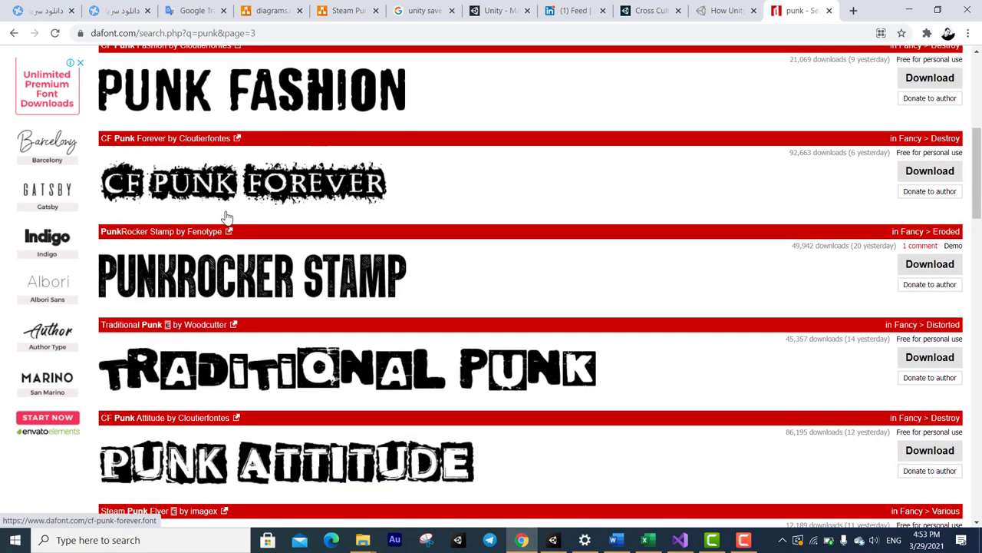
{"action": "scroll", "coordinate": [230, 222], "scroll_direction": "down", "scroll_amount": 1}
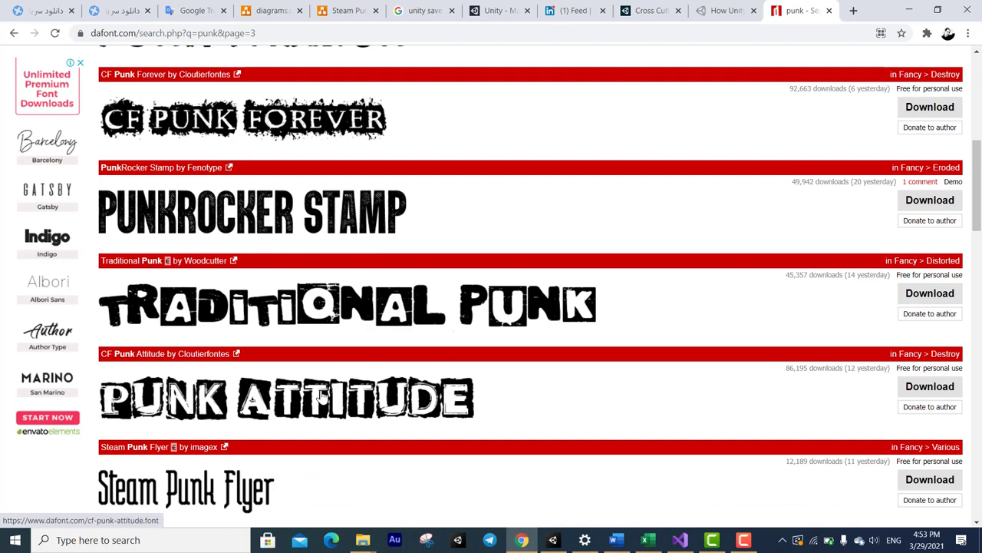
{"action": "scroll", "coordinate": [330, 263], "scroll_direction": "down", "scroll_amount": 1}
{"action": "scroll", "coordinate": [330, 309], "scroll_direction": "down", "scroll_amount": 3}
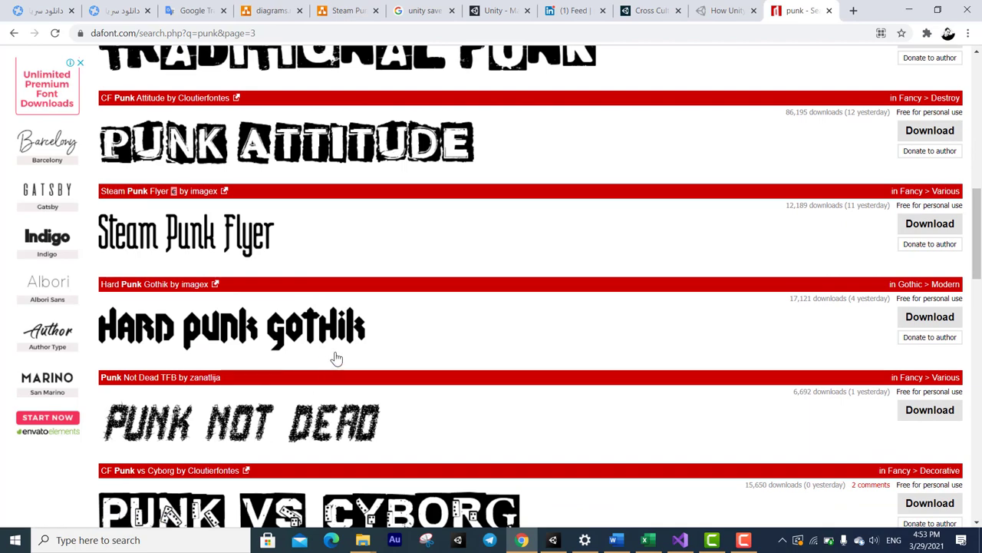
{"action": "scroll", "coordinate": [343, 346], "scroll_direction": "down", "scroll_amount": 4}
{"action": "scroll", "coordinate": [330, 351], "scroll_direction": "down", "scroll_amount": 1}
{"action": "scroll", "coordinate": [300, 376], "scroll_direction": "down", "scroll_amount": 2}
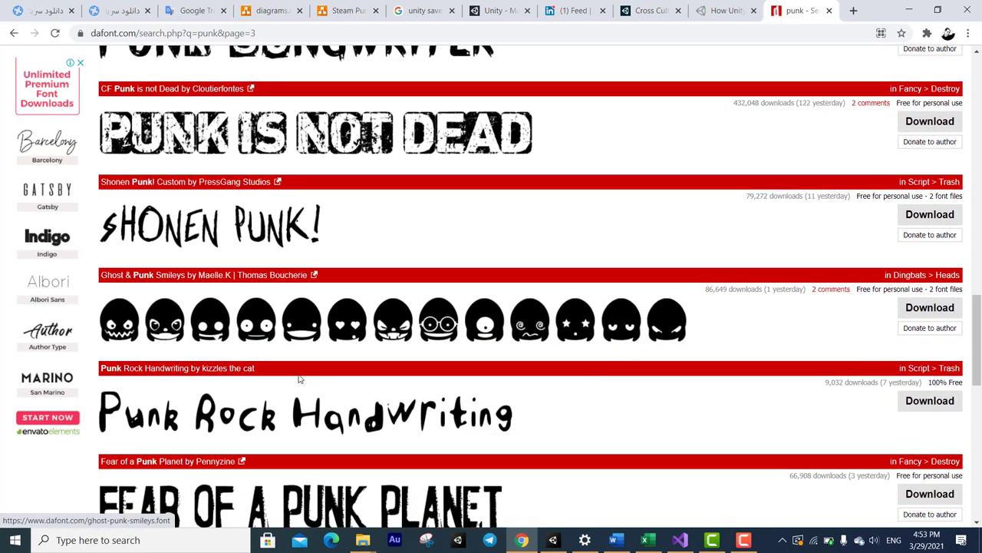
{"action": "scroll", "coordinate": [300, 377], "scroll_direction": "down", "scroll_amount": 1}
{"action": "scroll", "coordinate": [268, 386], "scroll_direction": "down", "scroll_amount": 3}
{"action": "scroll", "coordinate": [268, 387], "scroll_direction": "down", "scroll_amount": 3}
{"action": "scroll", "coordinate": [219, 406], "scroll_direction": "down", "scroll_amount": 2}
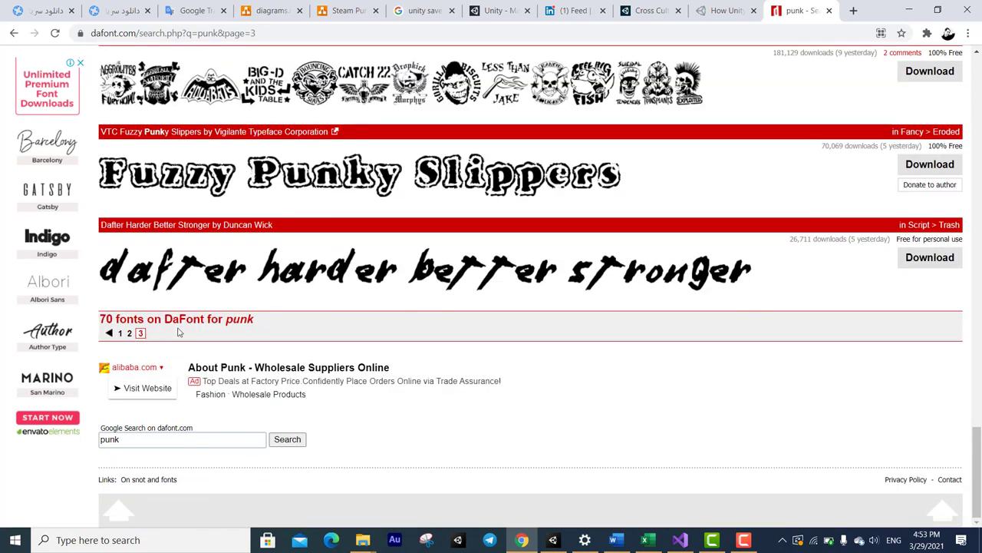
{"action": "scroll", "coordinate": [230, 295], "scroll_direction": "up", "scroll_amount": 1}
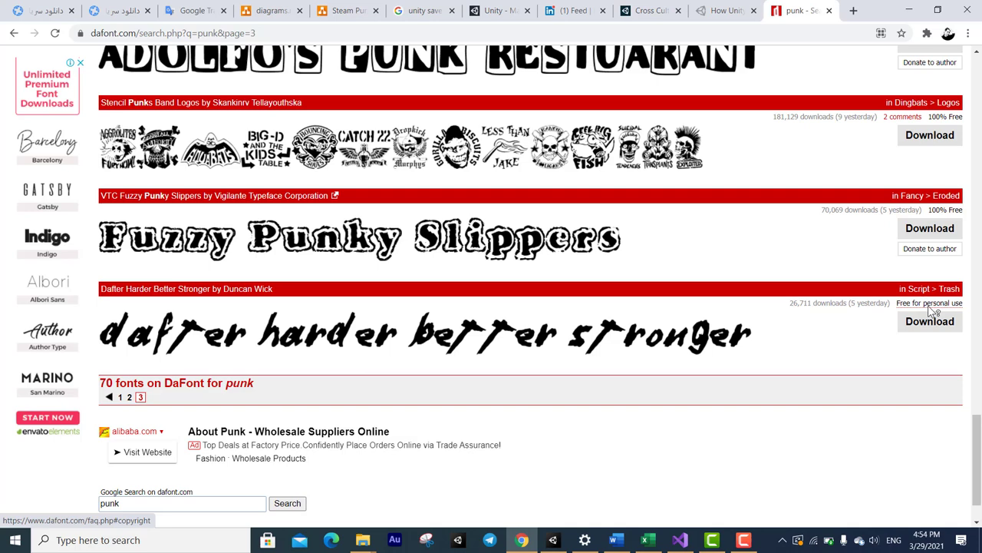
Find the VTC Fuzzy Punky Slippers font in the results and download it.
{"action": "left_click", "coordinate": [929, 322]}
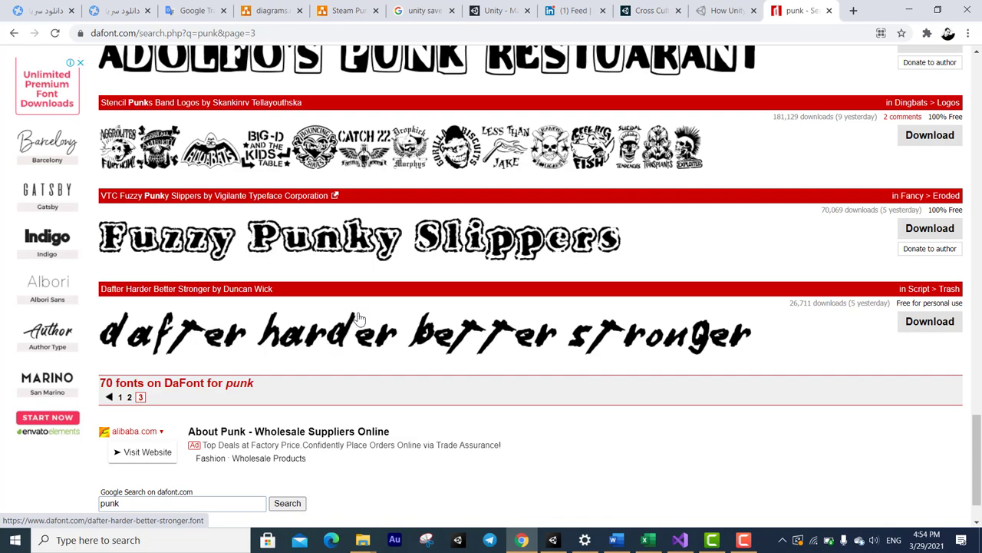
{"action": "scroll", "coordinate": [453, 342], "scroll_direction": "up", "scroll_amount": 2}
{"action": "scroll", "coordinate": [893, 317], "scroll_direction": "up", "scroll_amount": 3}
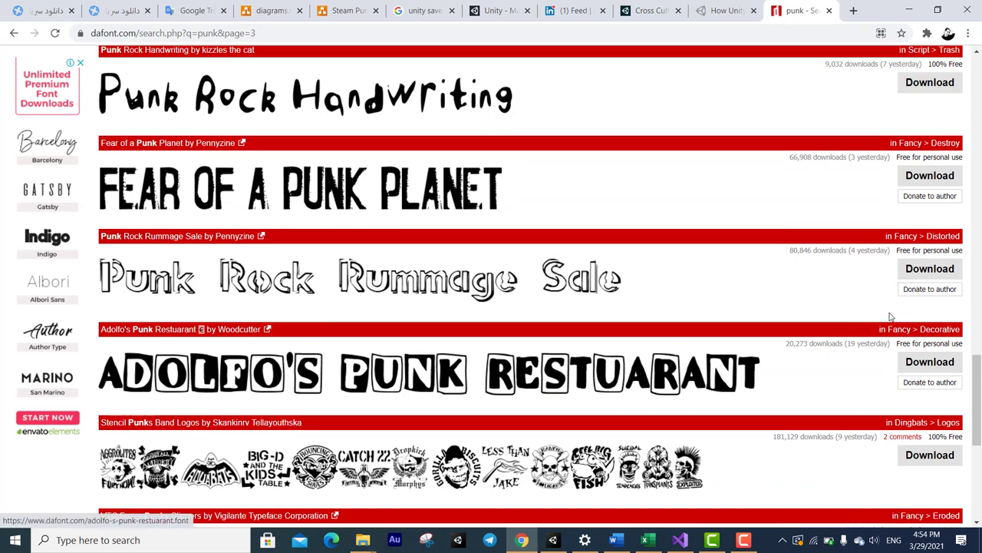
{"action": "scroll", "coordinate": [912, 231], "scroll_direction": "up", "scroll_amount": 2}
{"action": "scroll", "coordinate": [928, 231], "scroll_direction": "up", "scroll_amount": 4}
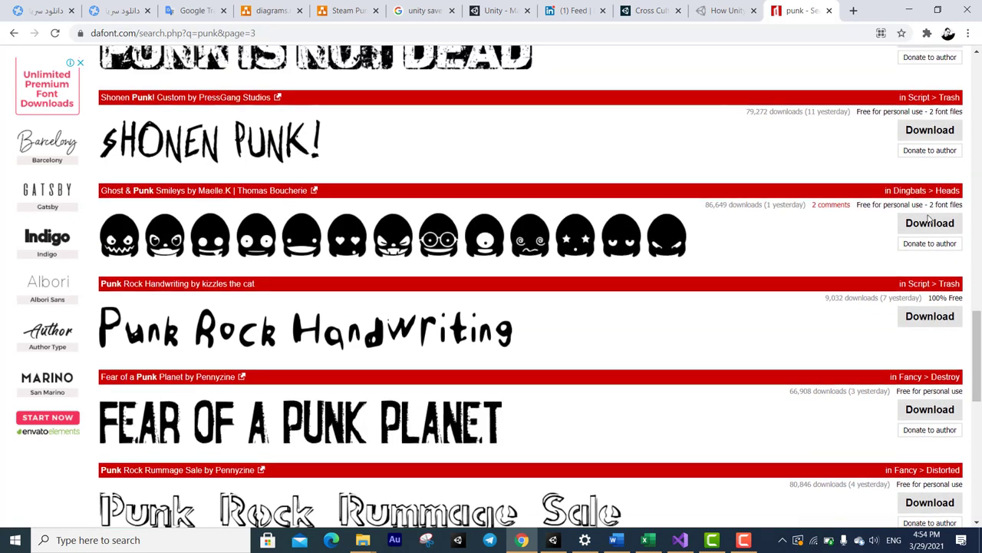
{"action": "scroll", "coordinate": [929, 230], "scroll_direction": "up", "scroll_amount": 6}
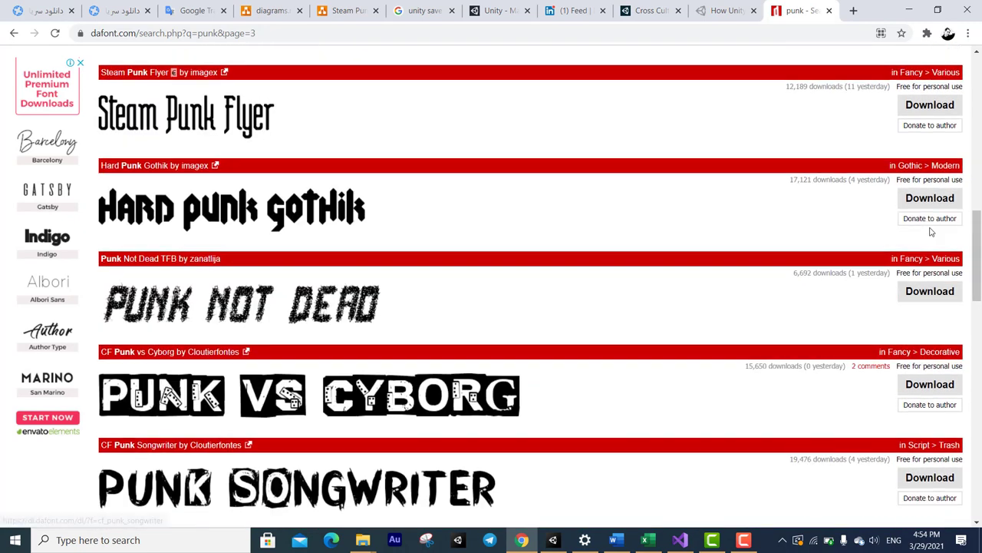
{"action": "scroll", "coordinate": [930, 227], "scroll_direction": "up", "scroll_amount": 3}
{"action": "scroll", "coordinate": [930, 227], "scroll_direction": "up", "scroll_amount": 3}
{"action": "scroll", "coordinate": [931, 230], "scroll_direction": "down", "scroll_amount": 9}
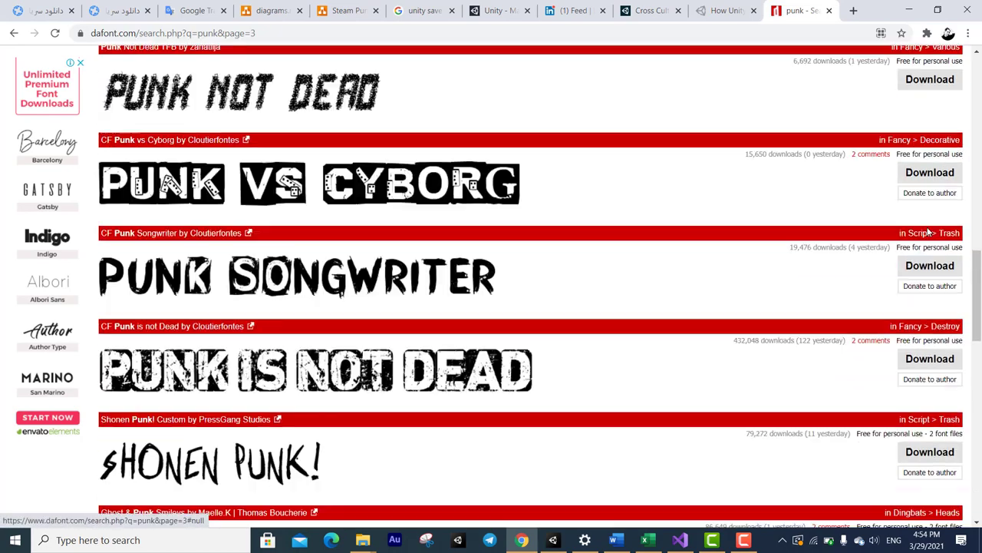
{"action": "scroll", "coordinate": [931, 261], "scroll_direction": "down", "scroll_amount": 9}
{"action": "scroll", "coordinate": [930, 287], "scroll_direction": "down", "scroll_amount": 4}
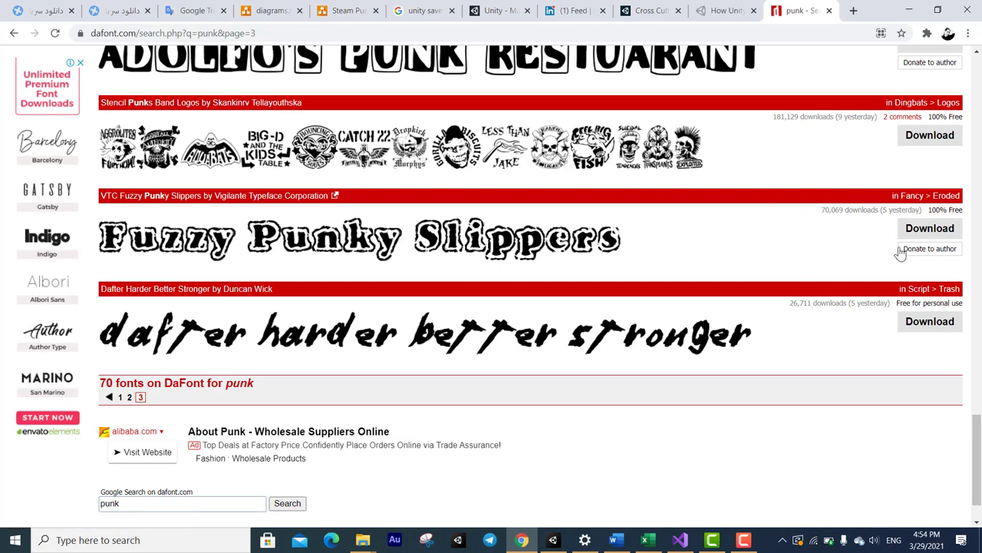
{"action": "left_click", "coordinate": [929, 250]}
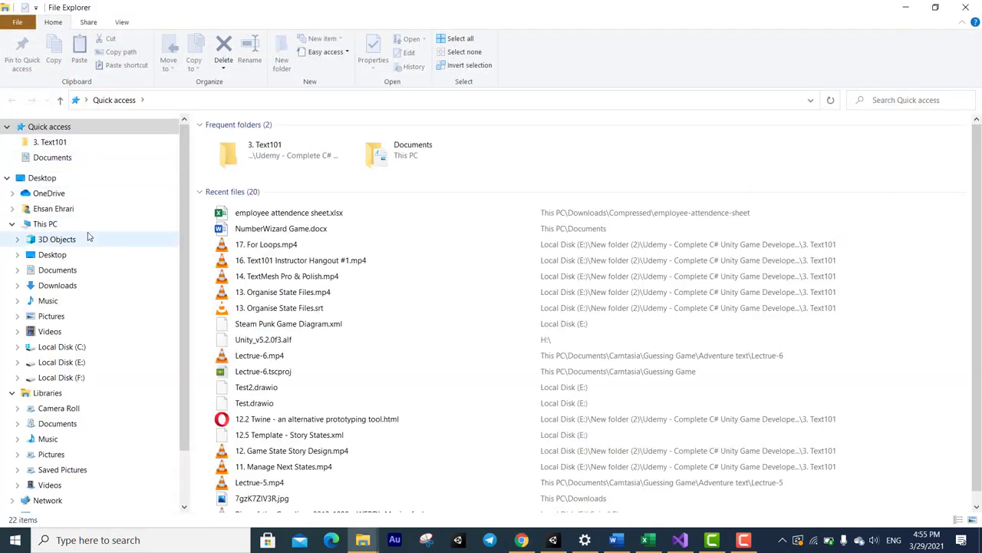
Open the Downloads folder, peek inside the Compressed folder, and go back.
{"action": "left_click", "coordinate": [86, 239]}
{"action": "left_click", "coordinate": [68, 285]}
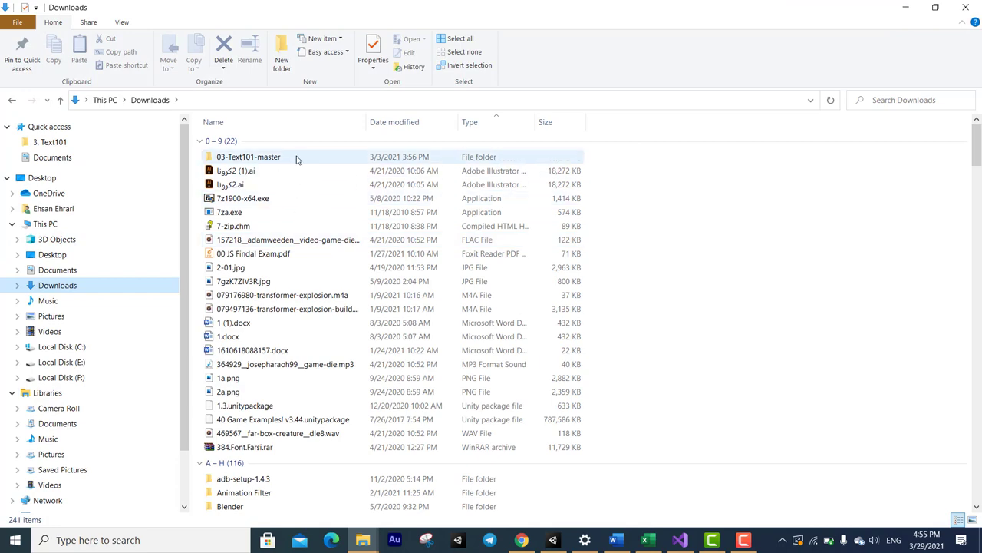
{"action": "scroll", "coordinate": [298, 159], "scroll_direction": "down", "scroll_amount": 3}
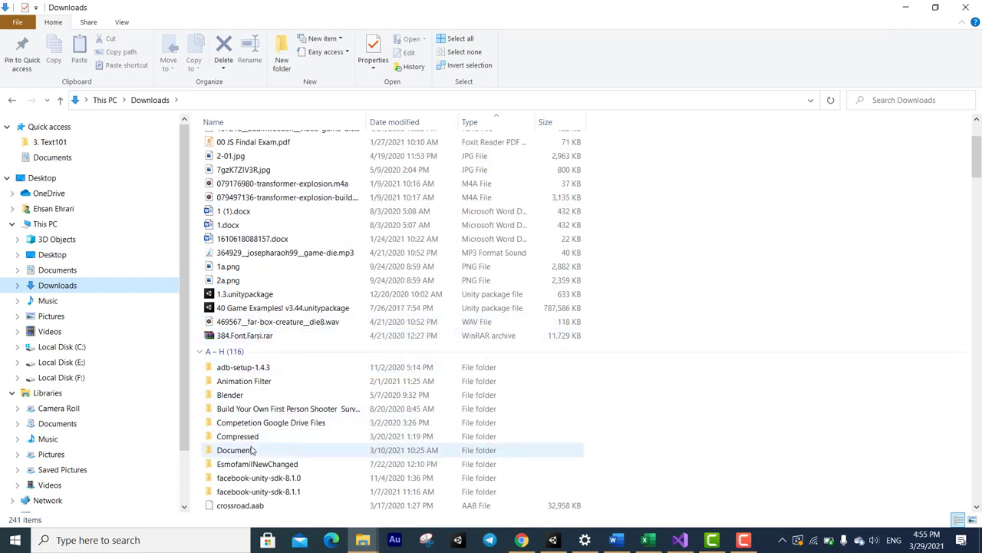
{"action": "mouse_move", "coordinate": [251, 450]}
{"action": "scroll", "coordinate": [251, 450], "scroll_direction": "up", "scroll_amount": 3}
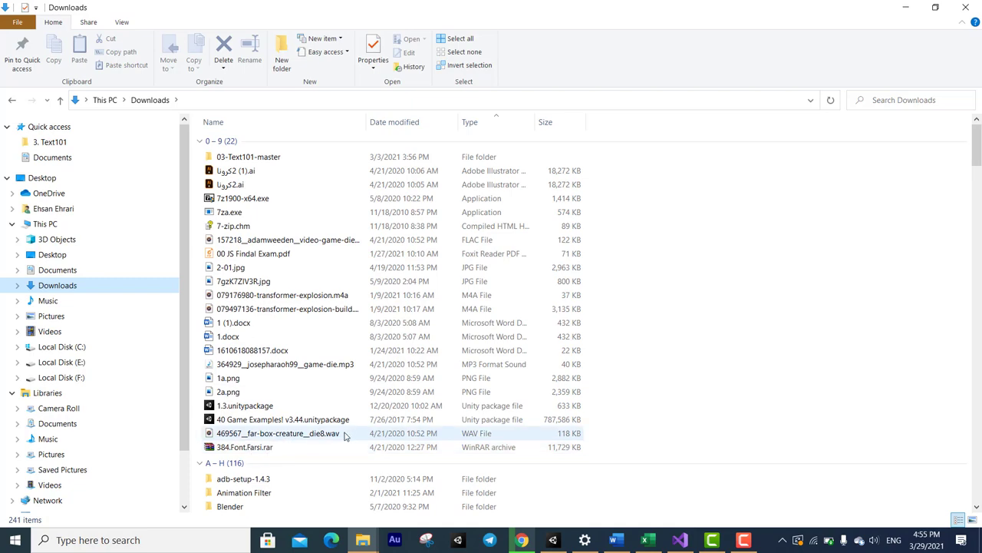
{"action": "scroll", "coordinate": [607, 380], "scroll_direction": "down", "scroll_amount": 3}
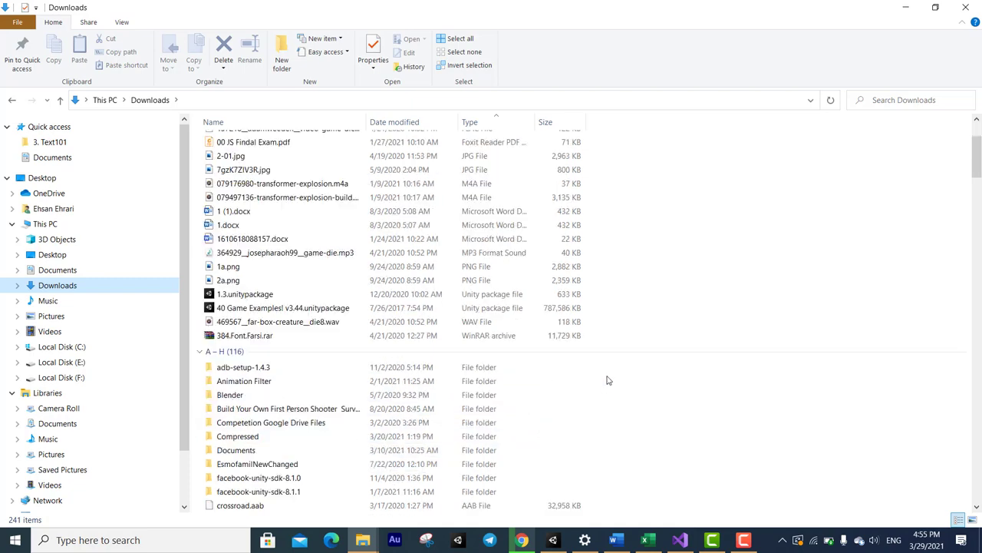
{"action": "scroll", "coordinate": [606, 380], "scroll_direction": "down", "scroll_amount": 2}
{"action": "scroll", "coordinate": [606, 380], "scroll_direction": "down", "scroll_amount": 1}
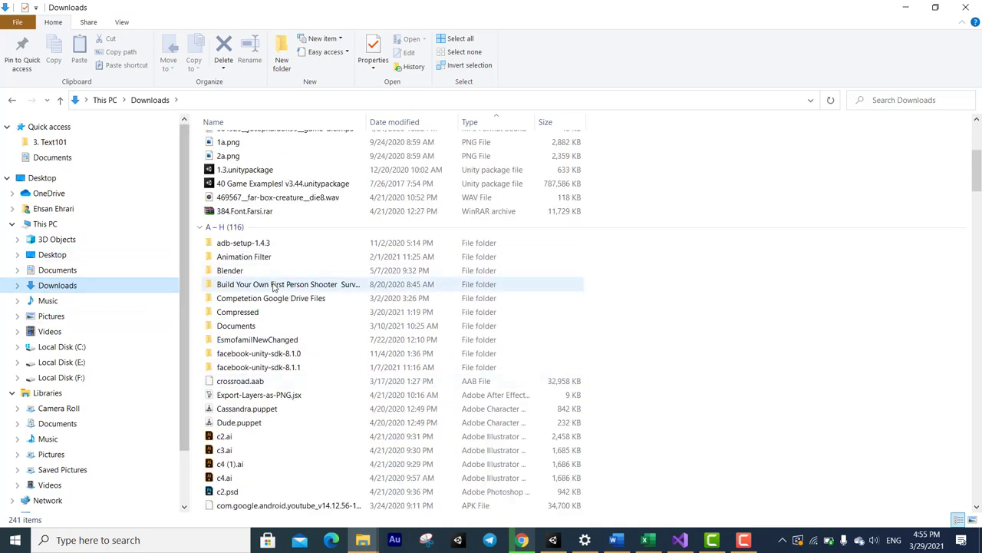
{"action": "double_click", "coordinate": [278, 312]}
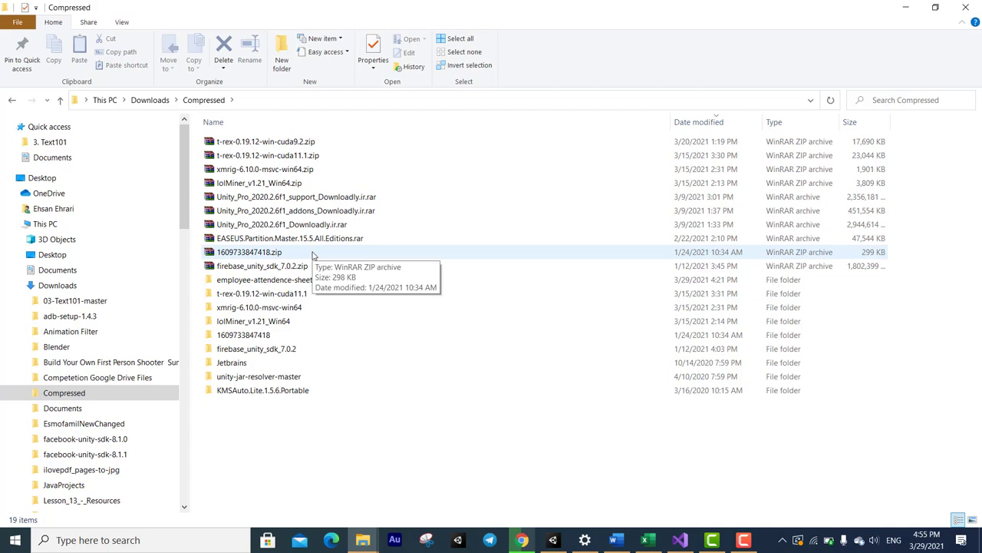
{"action": "left_click", "coordinate": [73, 284]}
{"action": "left_click", "coordinate": [77, 272]}
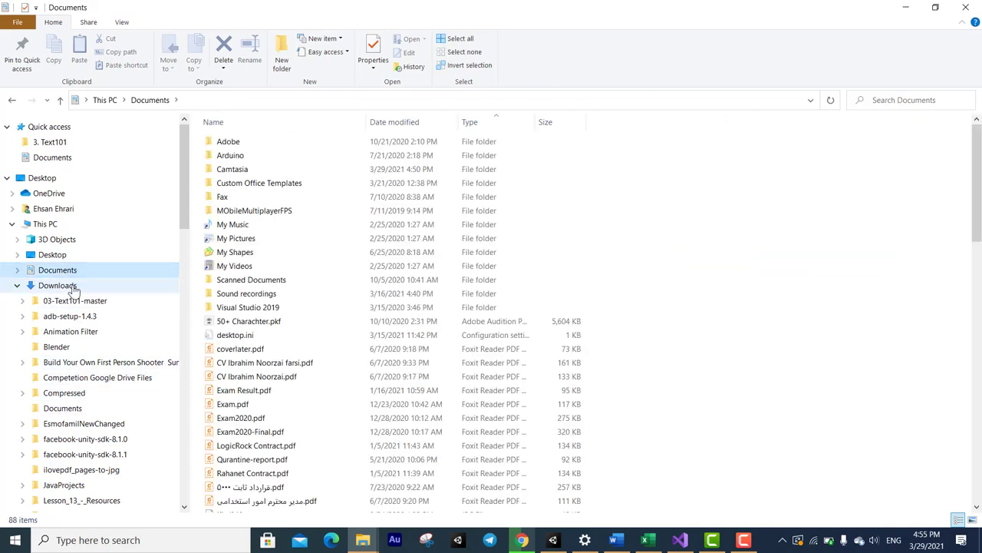
{"action": "left_click", "coordinate": [72, 284]}
Scroll the Downloads list to vtc_fuzzy_punky_slippers.zip and drag it out.
{"action": "scroll", "coordinate": [378, 391], "scroll_direction": "down", "scroll_amount": 5}
{"action": "scroll", "coordinate": [379, 393], "scroll_direction": "down", "scroll_amount": 5}
{"action": "scroll", "coordinate": [377, 399], "scroll_direction": "down", "scroll_amount": 5}
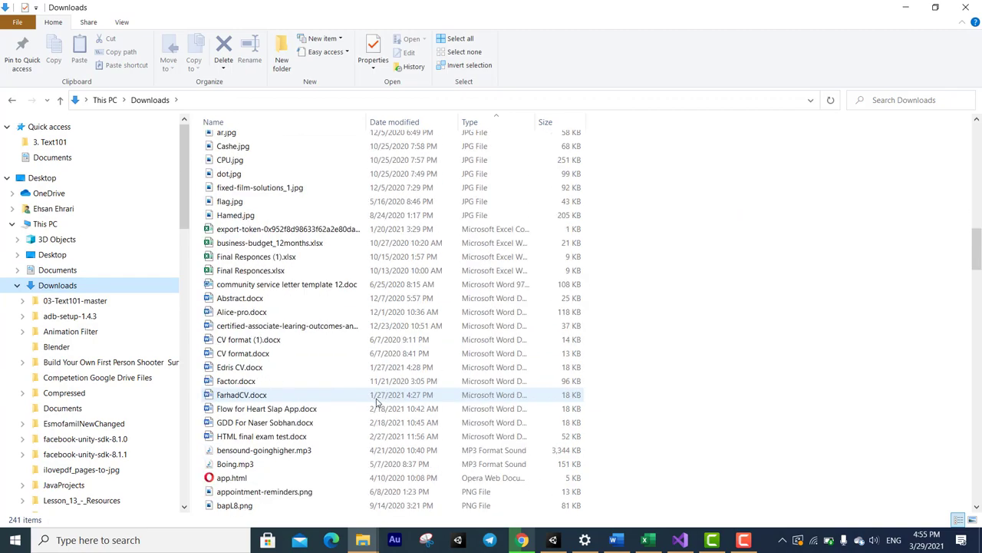
{"action": "scroll", "coordinate": [376, 401], "scroll_direction": "down", "scroll_amount": 5}
{"action": "scroll", "coordinate": [375, 403], "scroll_direction": "down", "scroll_amount": 5}
{"action": "scroll", "coordinate": [374, 403], "scroll_direction": "up", "scroll_amount": 4}
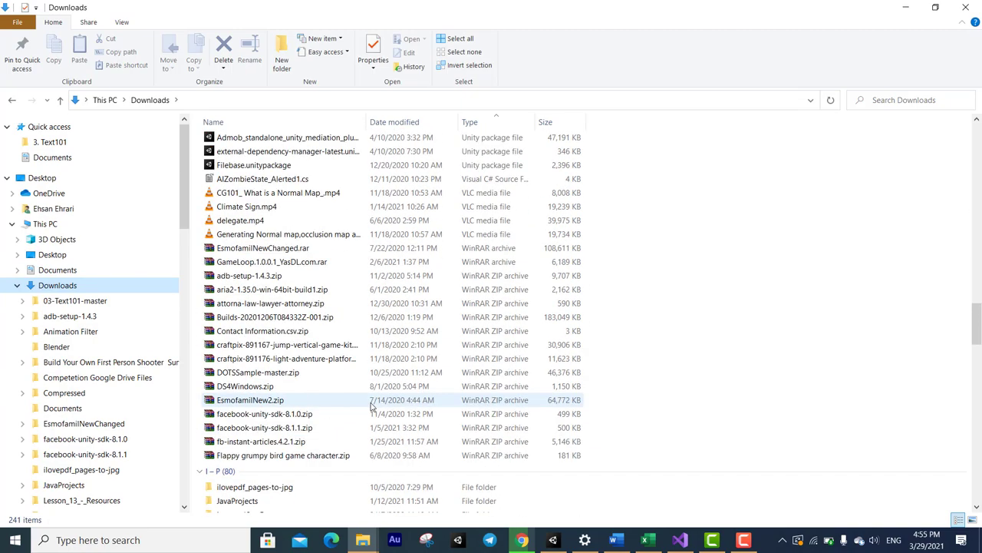
{"action": "scroll", "coordinate": [371, 407], "scroll_direction": "up", "scroll_amount": 1}
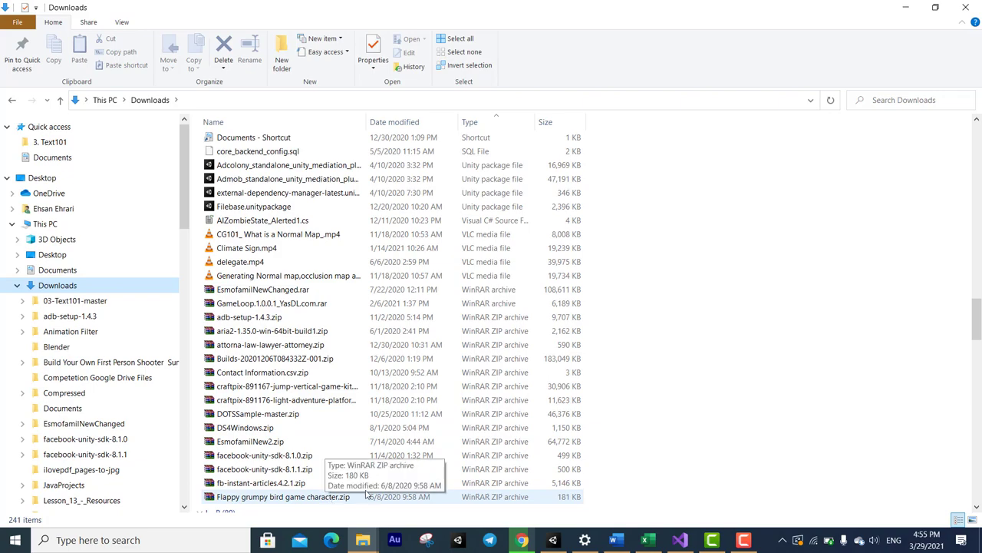
{"action": "scroll", "coordinate": [366, 495], "scroll_direction": "down", "scroll_amount": 5}
{"action": "scroll", "coordinate": [371, 488], "scroll_direction": "down", "scroll_amount": 5}
{"action": "scroll", "coordinate": [374, 484], "scroll_direction": "down", "scroll_amount": 9}
{"action": "scroll", "coordinate": [380, 479], "scroll_direction": "down", "scroll_amount": 10}
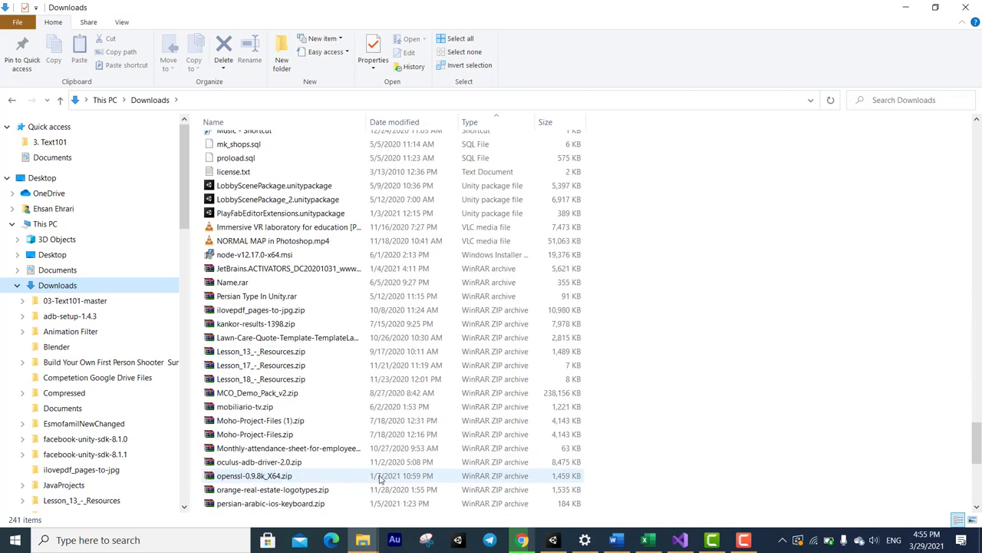
{"action": "scroll", "coordinate": [382, 478], "scroll_direction": "down", "scroll_amount": 6}
{"action": "scroll", "coordinate": [382, 478], "scroll_direction": "up", "scroll_amount": 1}
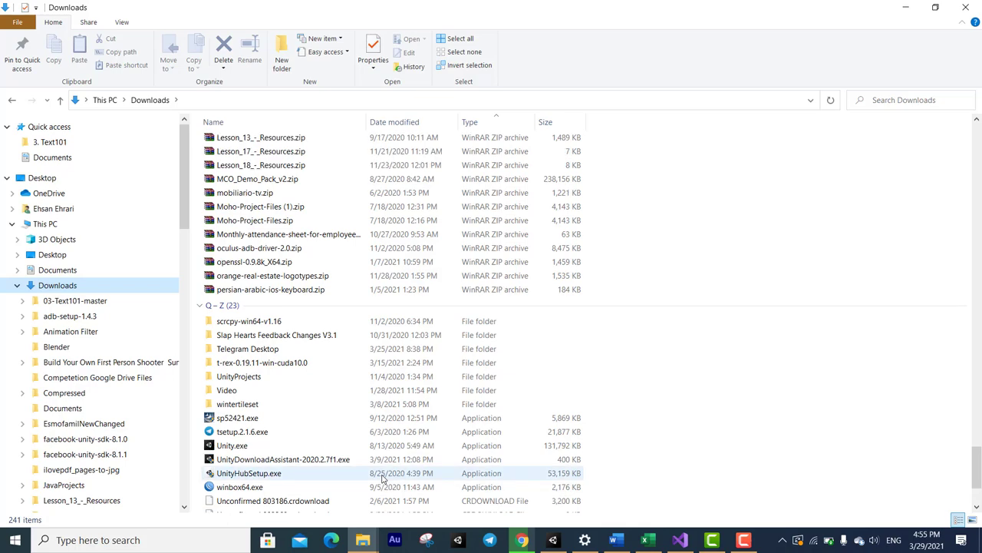
{"action": "scroll", "coordinate": [382, 478], "scroll_direction": "up", "scroll_amount": 2}
{"action": "scroll", "coordinate": [382, 478], "scroll_direction": "up", "scroll_amount": 1}
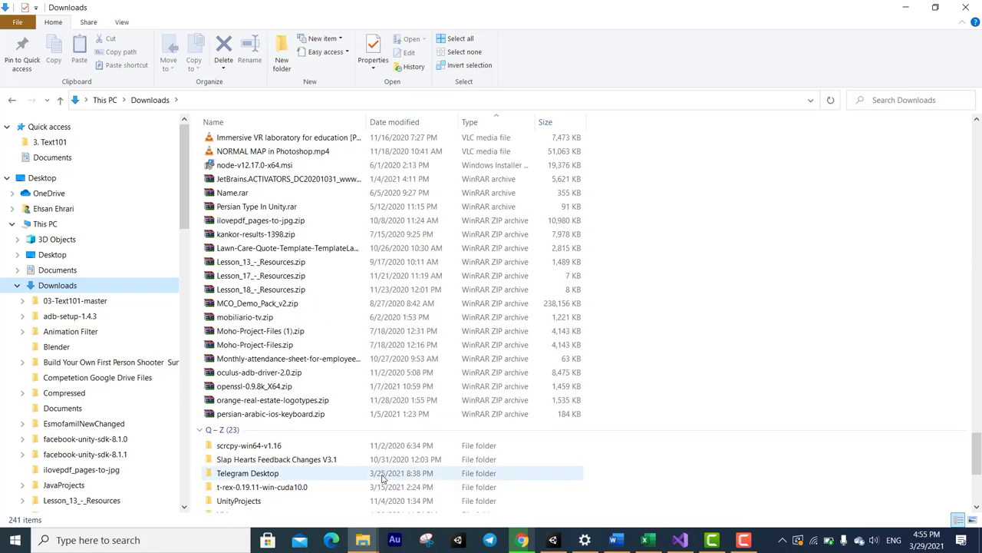
{"action": "scroll", "coordinate": [382, 478], "scroll_direction": "down", "scroll_amount": 6}
{"action": "left_click_drag", "start_coordinate": [407, 490], "coordinate": [243, 495]}
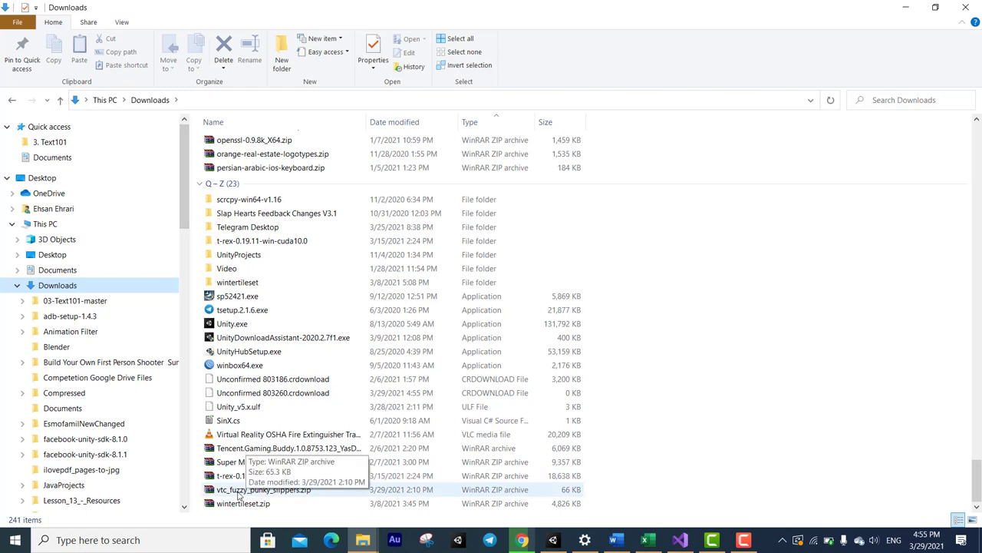
Extract vtc_fuzzy_punky_slippers.zip into its own vtc_fuzzy_punky_slippers folder.
{"action": "left_click", "coordinate": [243, 494]}
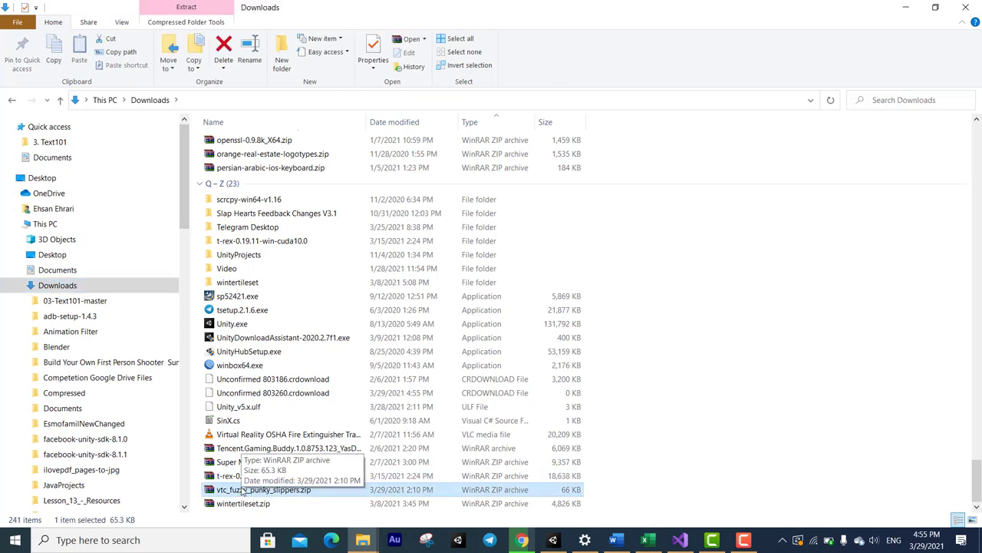
{"action": "right_click", "coordinate": [238, 492]}
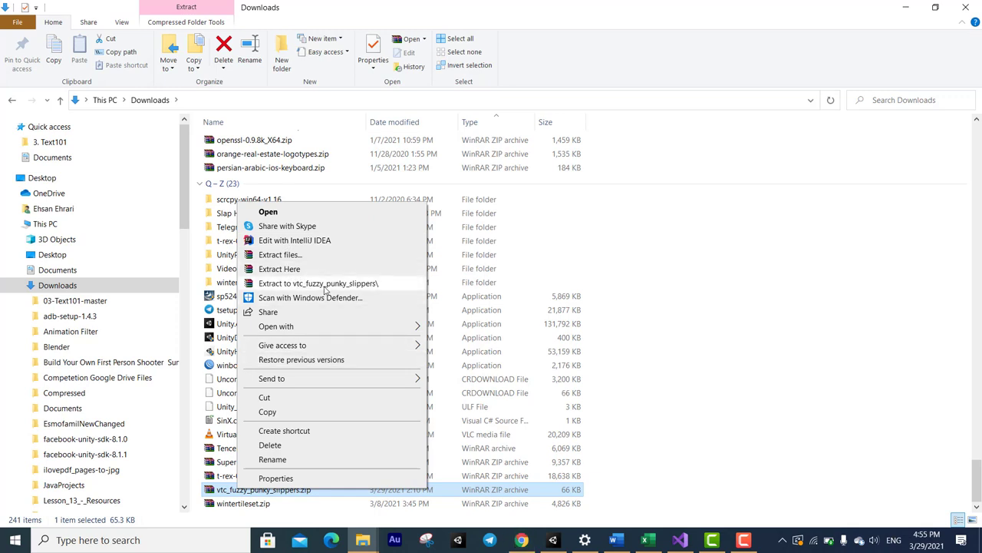
{"action": "left_click", "coordinate": [325, 289]}
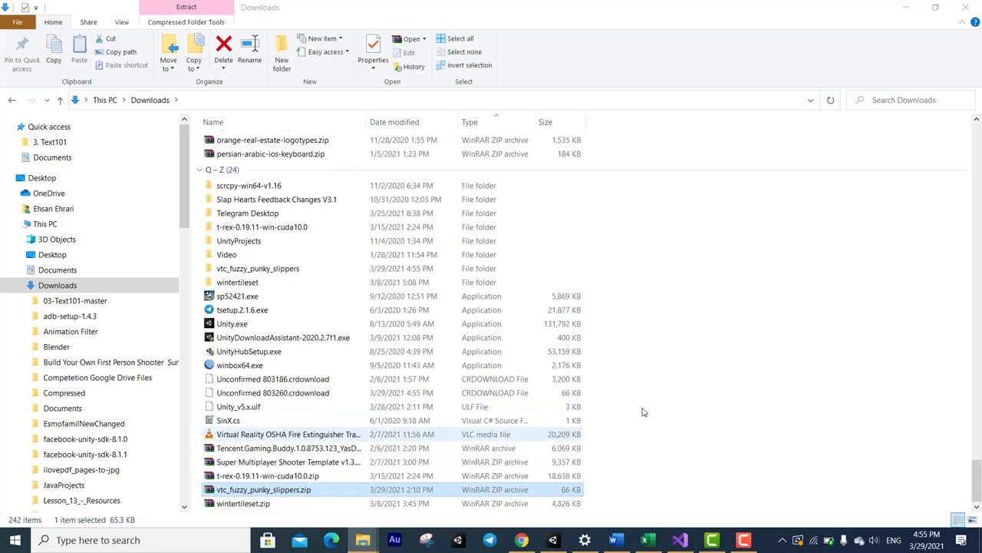
{"action": "left_click", "coordinate": [717, 398]}
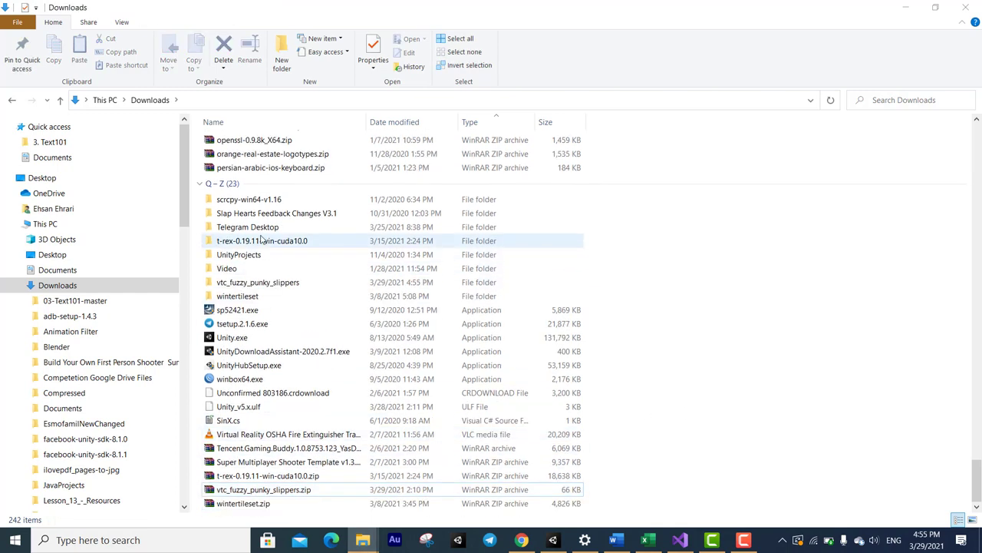
Open the extracted folder and drag VTCFuzzypunkyslippers.ttf onto Unity's taskbar icon.
{"action": "double_click", "coordinate": [259, 269]}
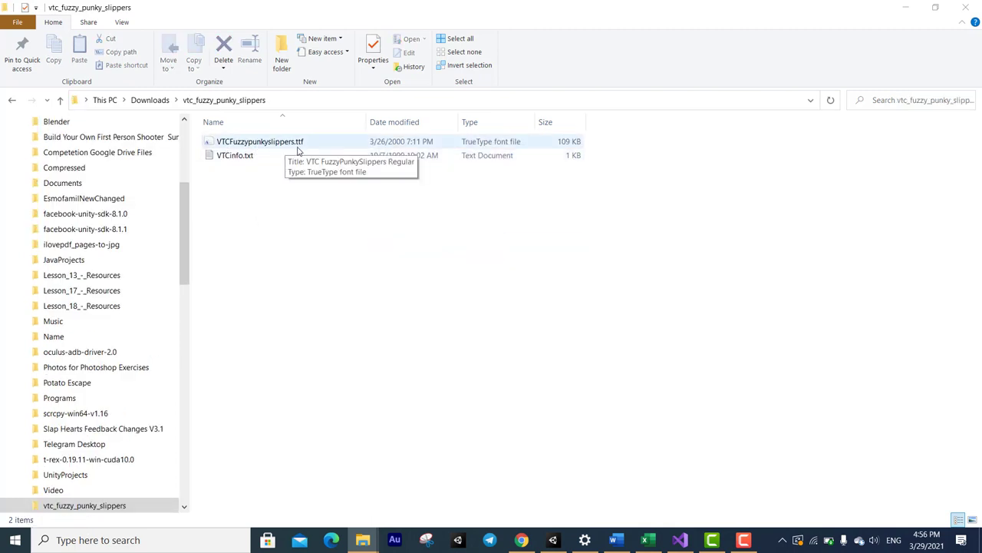
{"action": "left_click", "coordinate": [299, 150]}
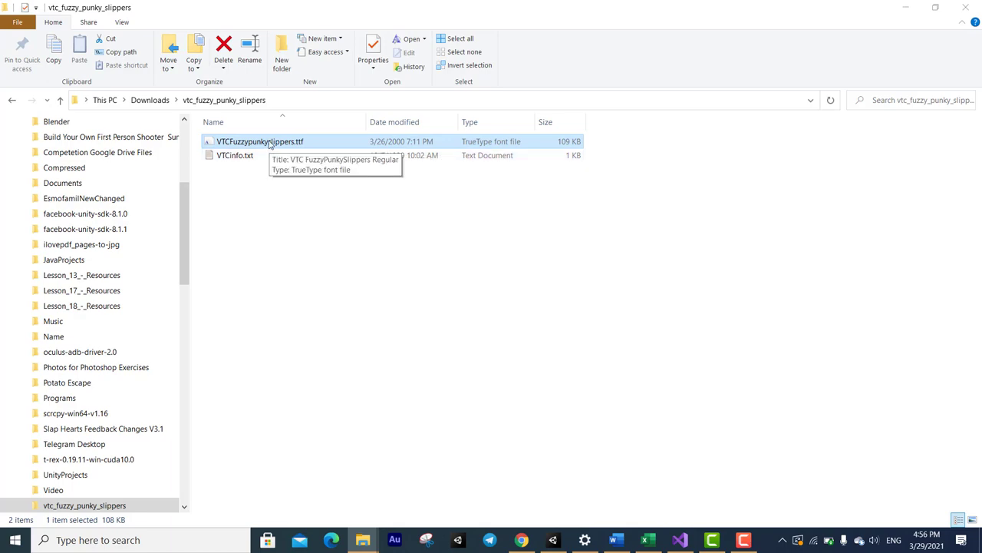
{"action": "left_click_drag", "start_coordinate": [270, 144], "coordinate": [553, 541]}
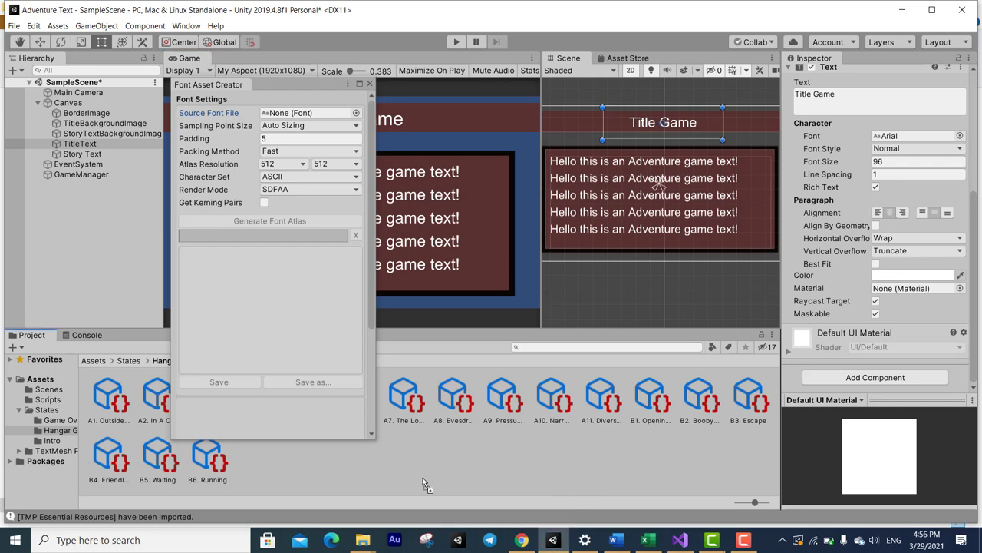
Create a new folder named Fonts inside Assets and open it.
{"action": "left_click_drag", "start_coordinate": [552, 541], "coordinate": [319, 360]}
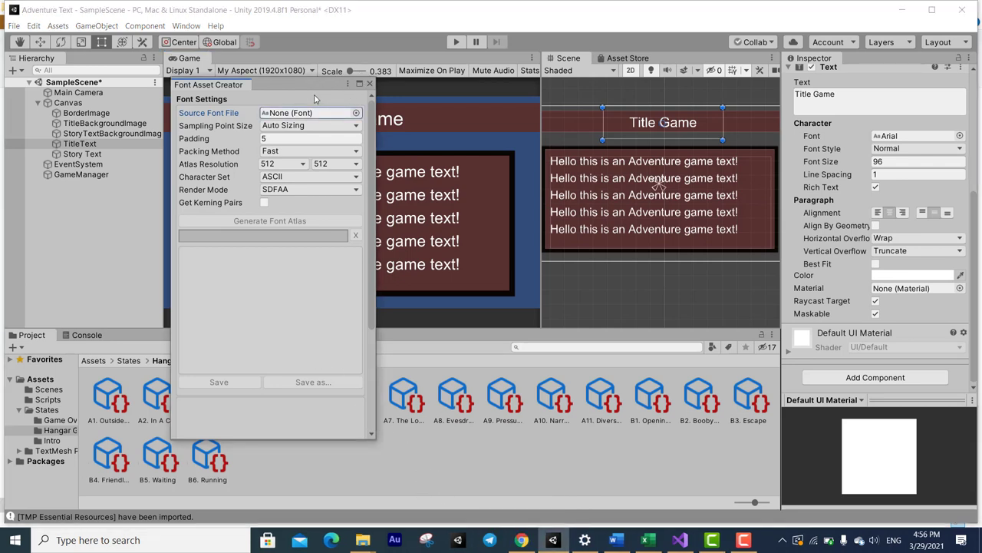
{"action": "left_click", "coordinate": [33, 382]}
{"action": "right_click", "coordinate": [444, 418]}
{"action": "mouse_move", "coordinate": [557, 151]}
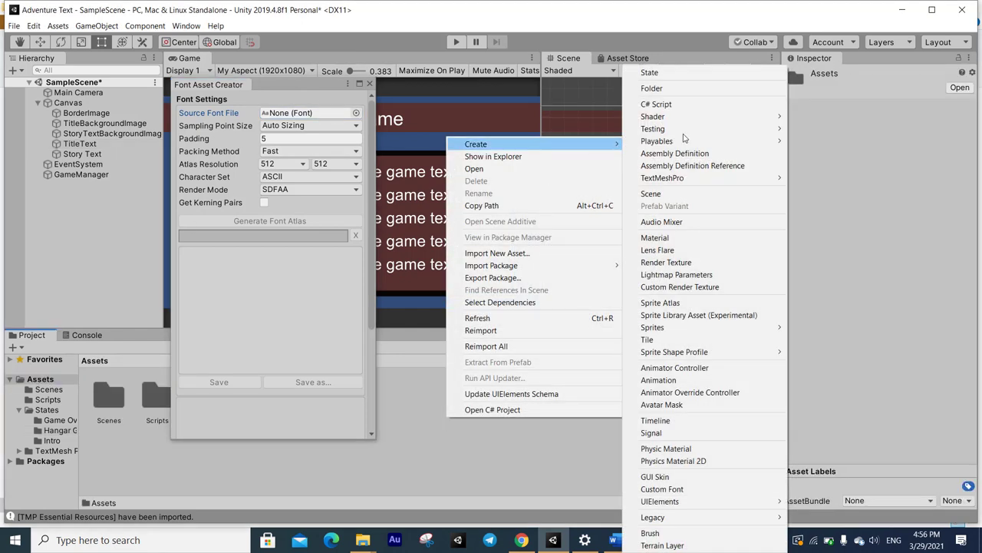
{"action": "left_click", "coordinate": [696, 89]}
{"action": "type", "text": "Fo"}
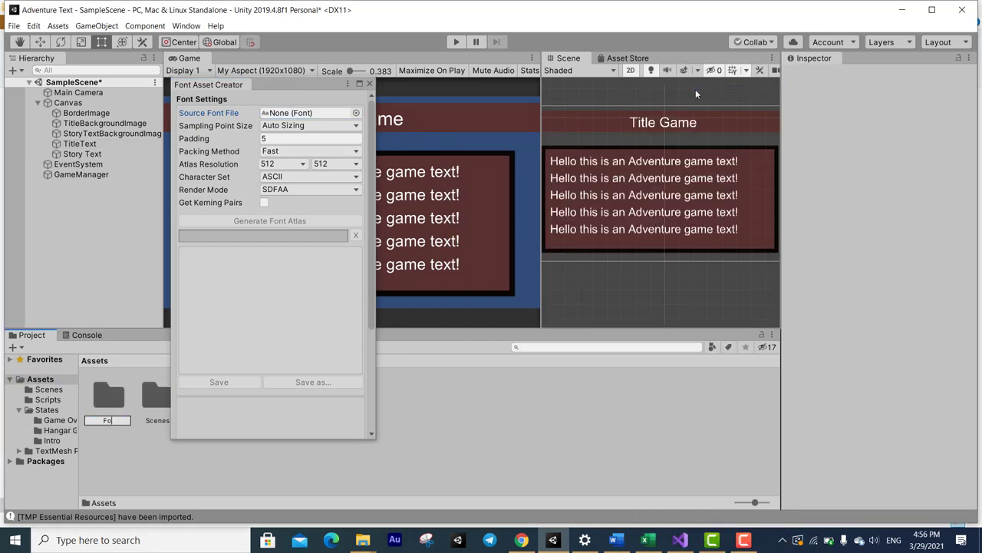
{"action": "type", "text": "nts"}
{"action": "key", "text": "Return"}
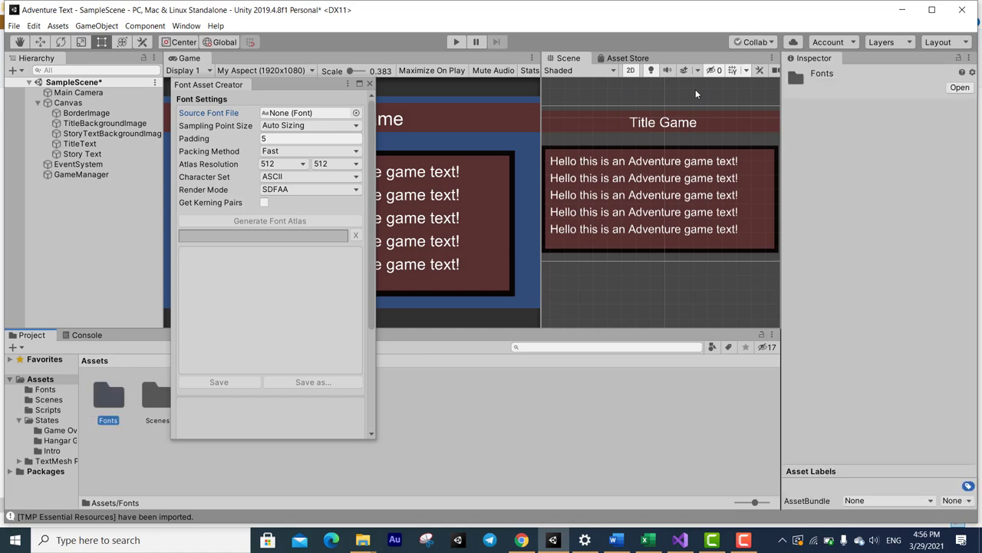
{"action": "double_click", "coordinate": [102, 408]}
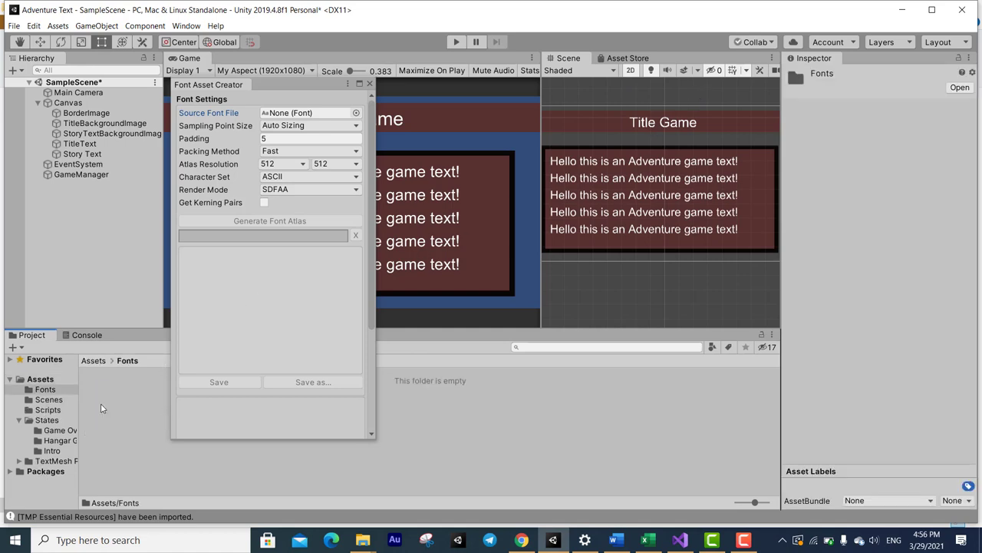
Import the VTCFuzzypunkyslippers font into Fonts and generate a font atlas from it.
{"action": "key", "text": "alt+Tab"}
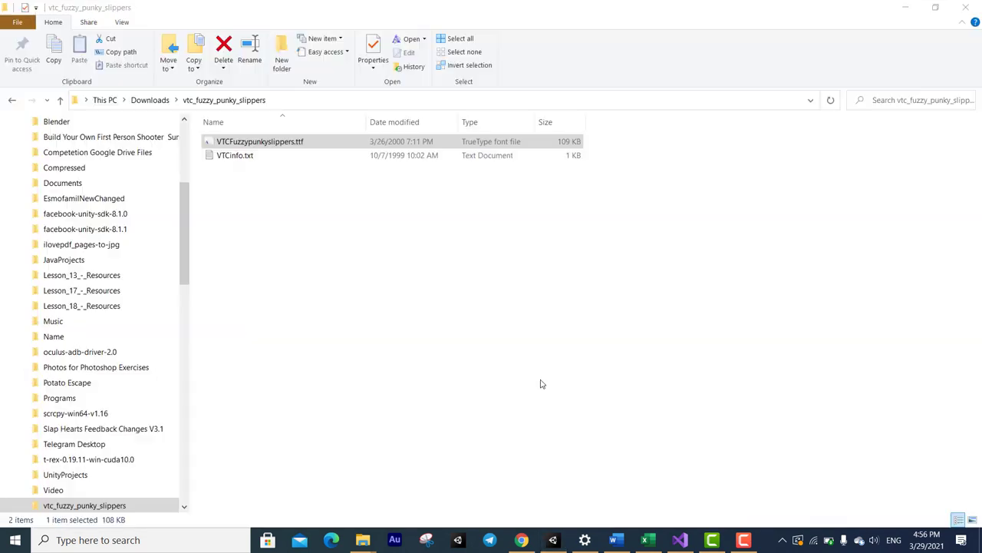
{"action": "mouse_move", "coordinate": [227, 141]}
{"action": "left_mouse_down"}
{"action": "mouse_move", "coordinate": [592, 361]}
{"action": "mouse_move", "coordinate": [472, 441]}
{"action": "left_mouse_up"}
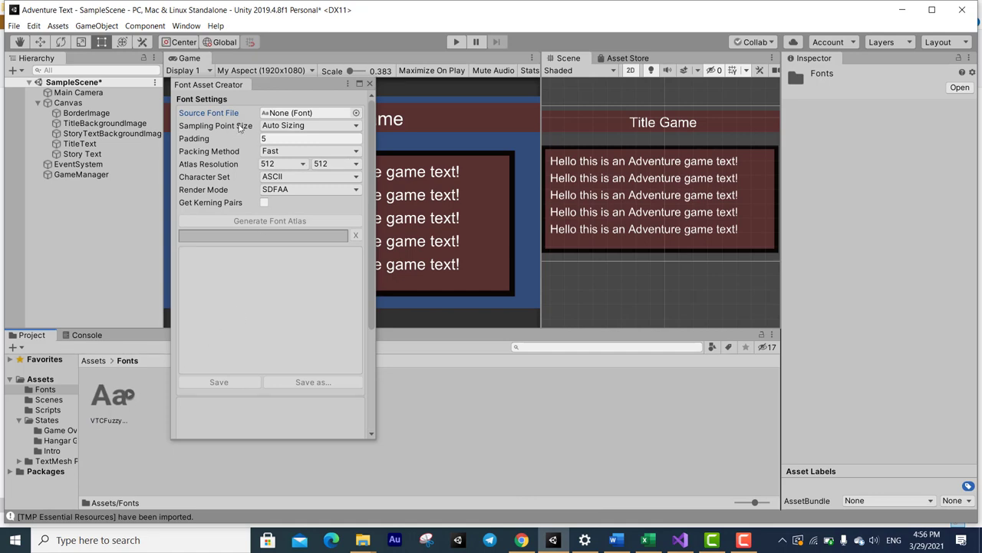
{"action": "left_click_drag", "start_coordinate": [119, 406], "coordinate": [283, 115]}
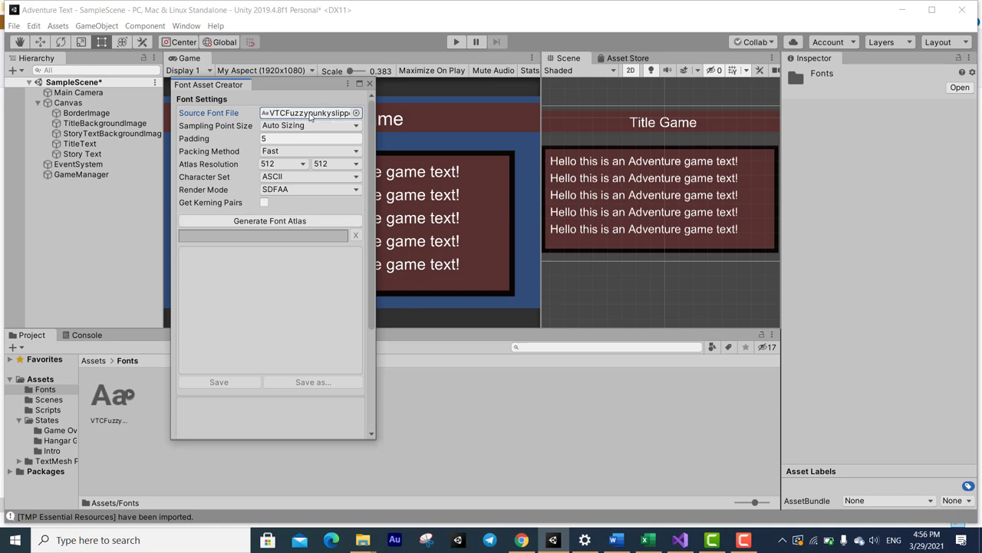
{"action": "left_click", "coordinate": [273, 223]}
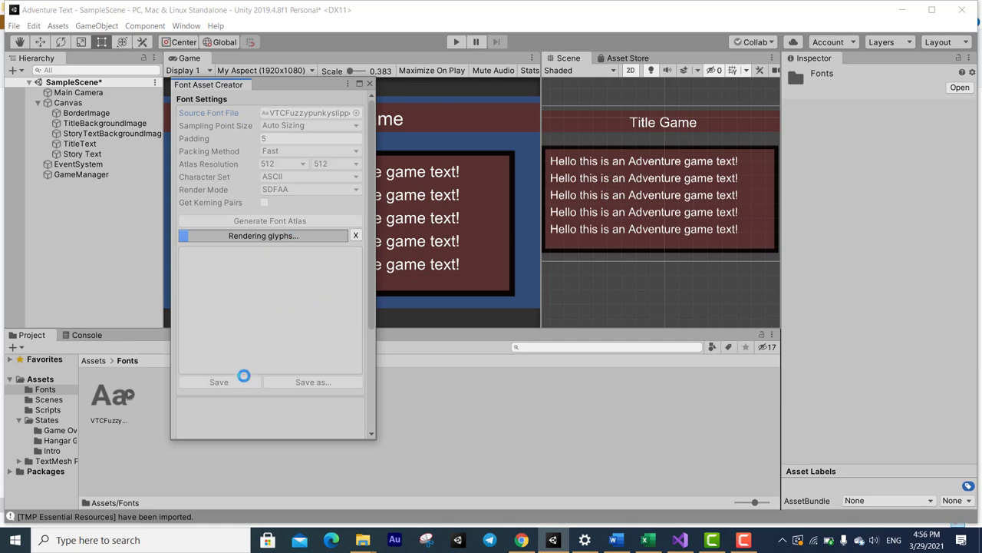
{"action": "left_click", "coordinate": [369, 83]}
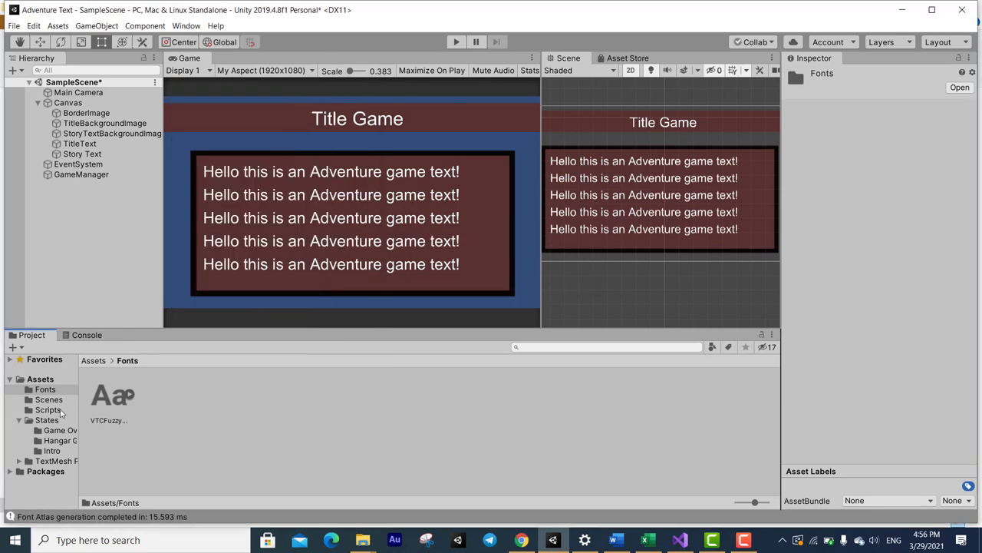
{"action": "left_click", "coordinate": [46, 380]}
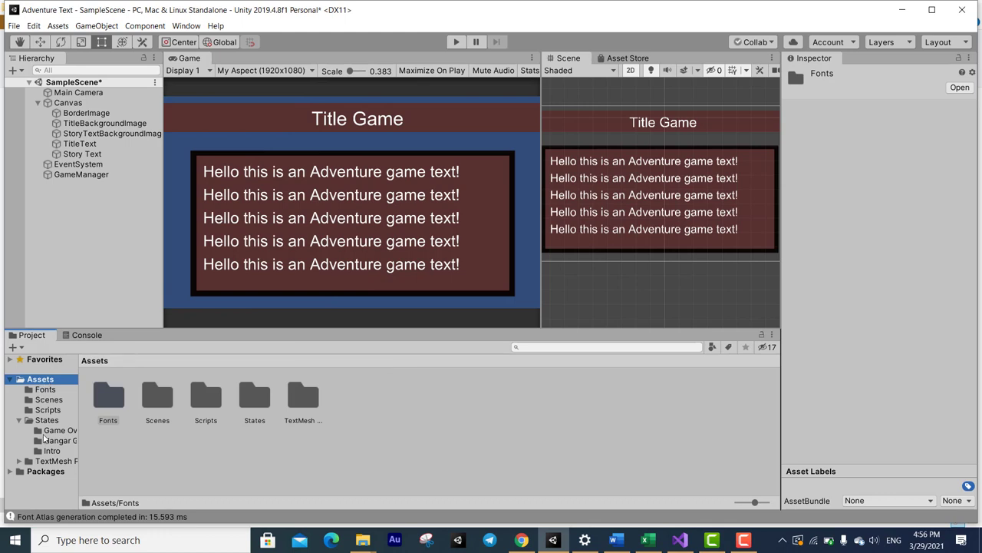
{"action": "left_click", "coordinate": [45, 389]}
{"action": "left_click", "coordinate": [111, 400]}
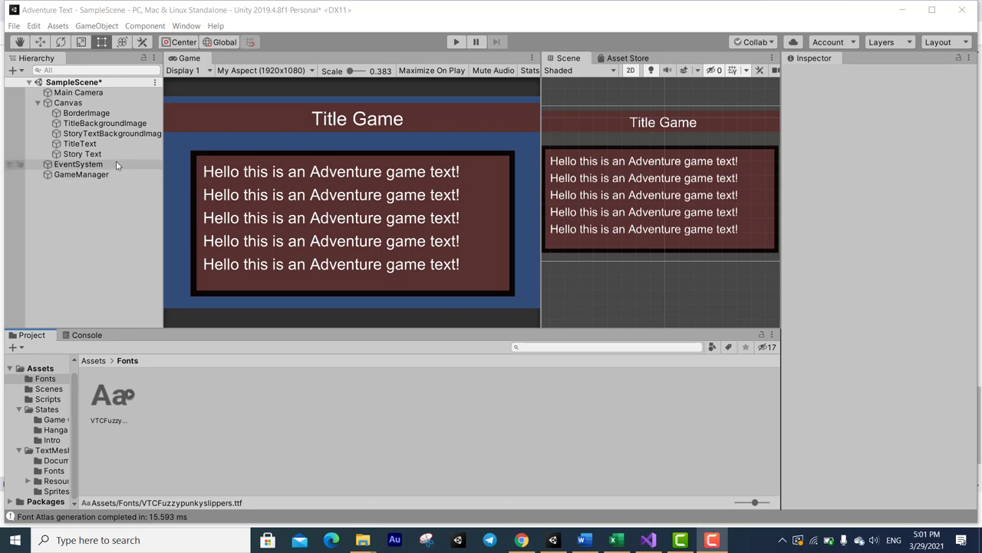
Delete the old TitleText object from the Hierarchy.
{"action": "left_click", "coordinate": [85, 143]}
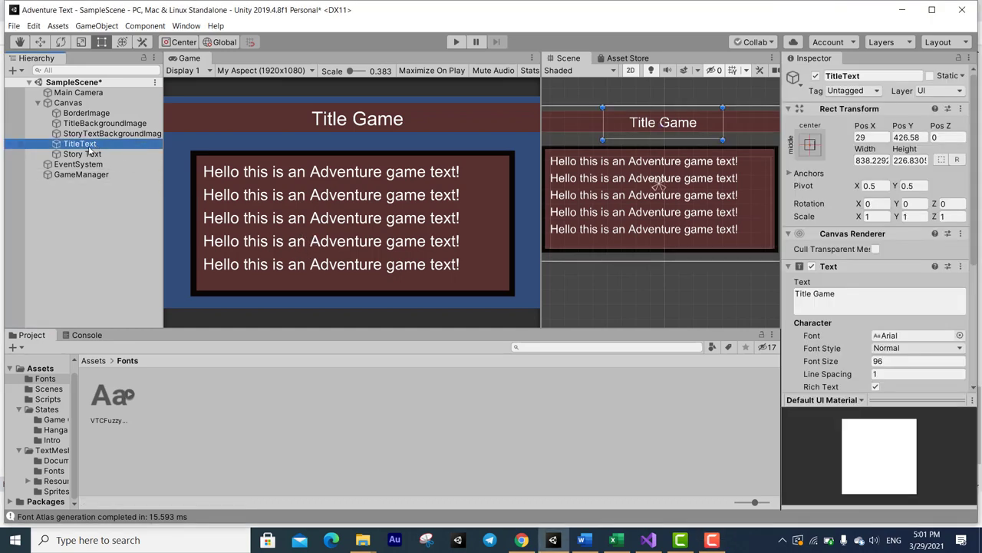
{"action": "right_click", "coordinate": [85, 148]}
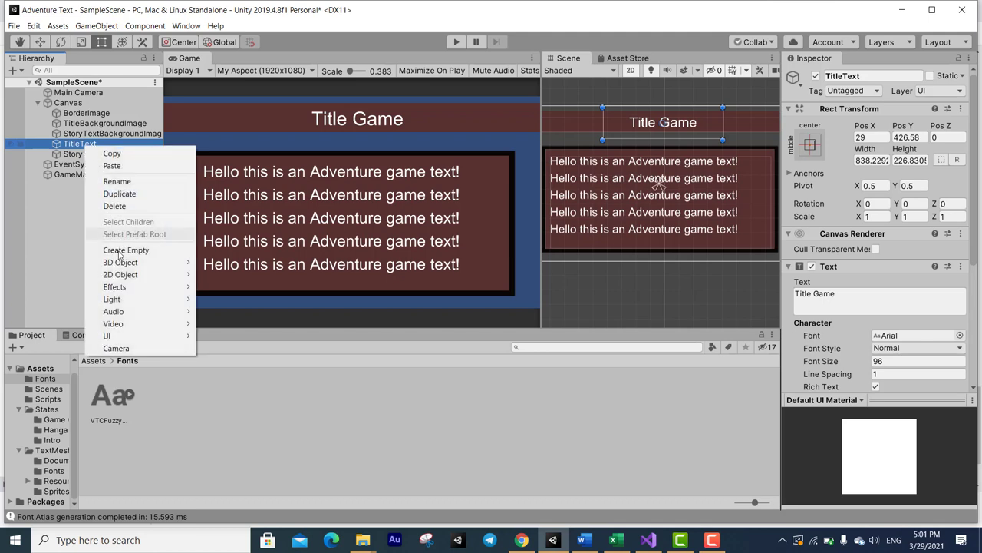
{"action": "left_click", "coordinate": [115, 206]}
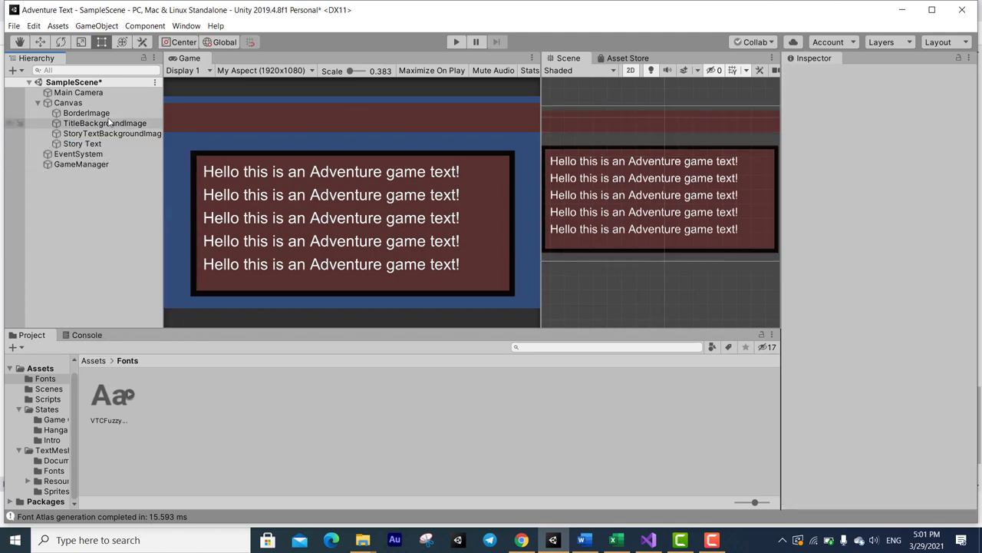
Bring up the Canvas's create menu to browse options for adding a new UI object.
{"action": "left_click", "coordinate": [65, 104]}
{"action": "right_click", "coordinate": [64, 108]}
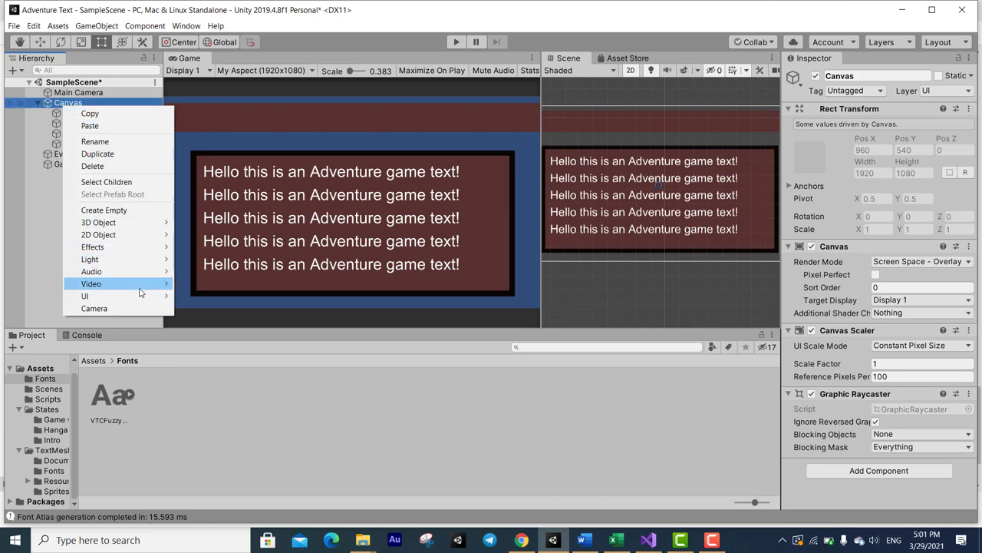
{"action": "mouse_move", "coordinate": [140, 297]}
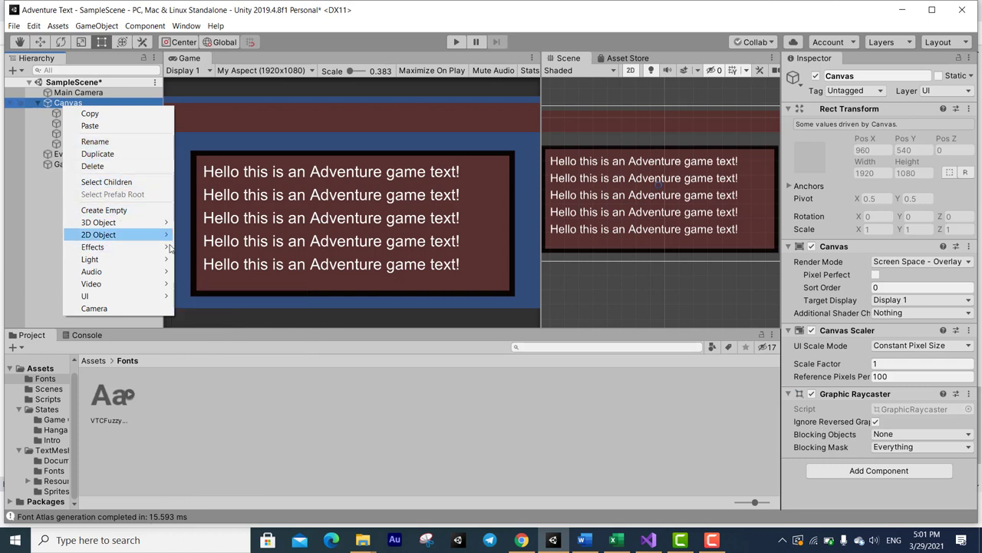
{"action": "mouse_move", "coordinate": [165, 223]}
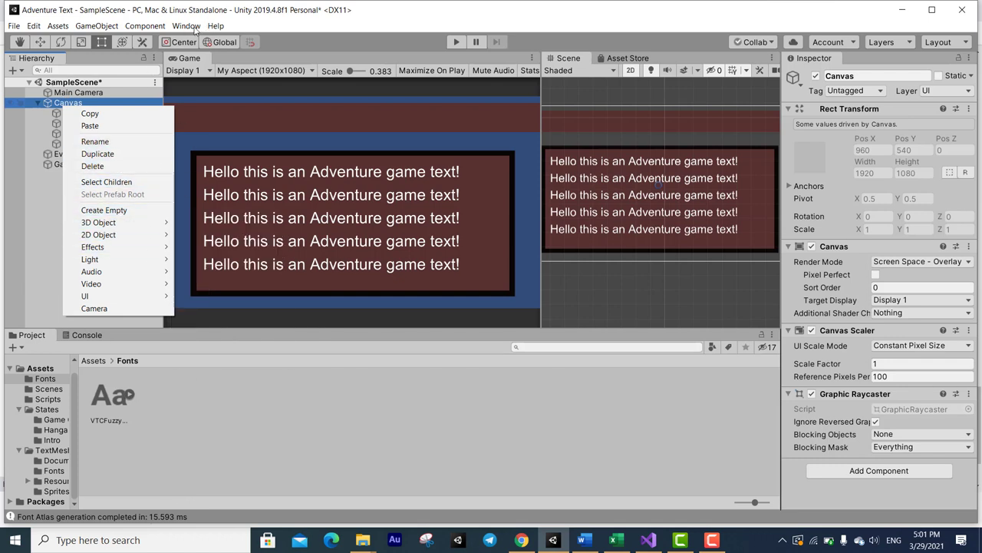
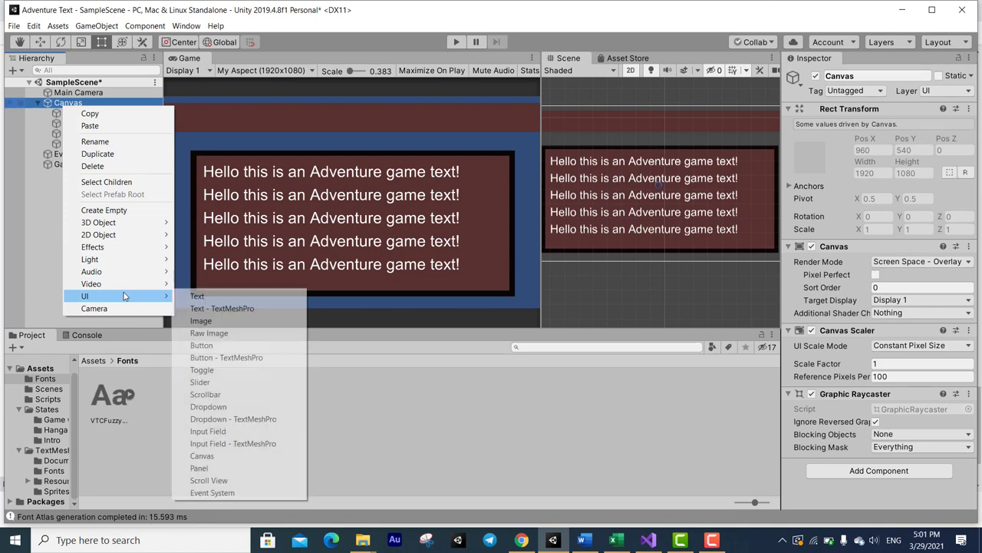
Add a TextMeshPro text object under Canvas and name it Title Text.
{"action": "left_click", "coordinate": [222, 308]}
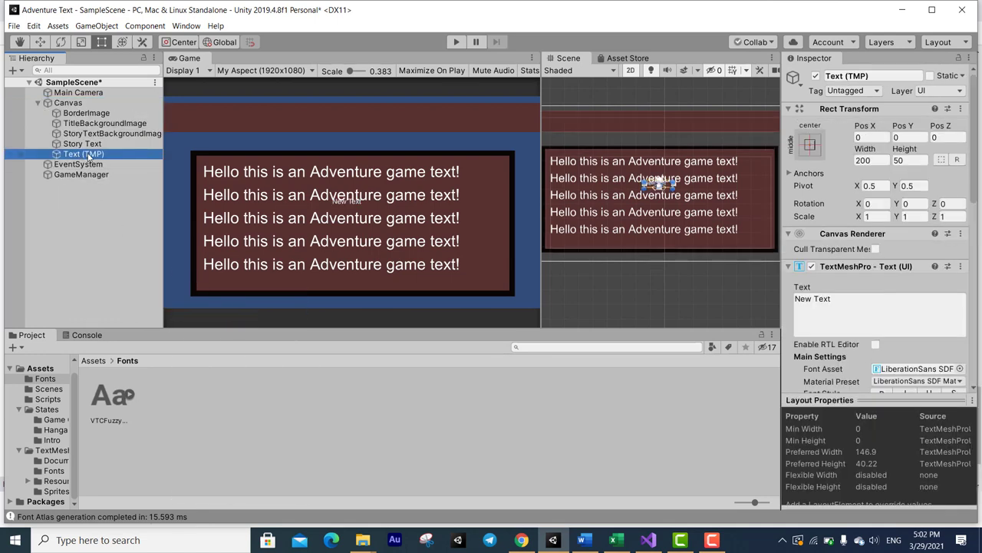
{"action": "left_click", "coordinate": [89, 155]}
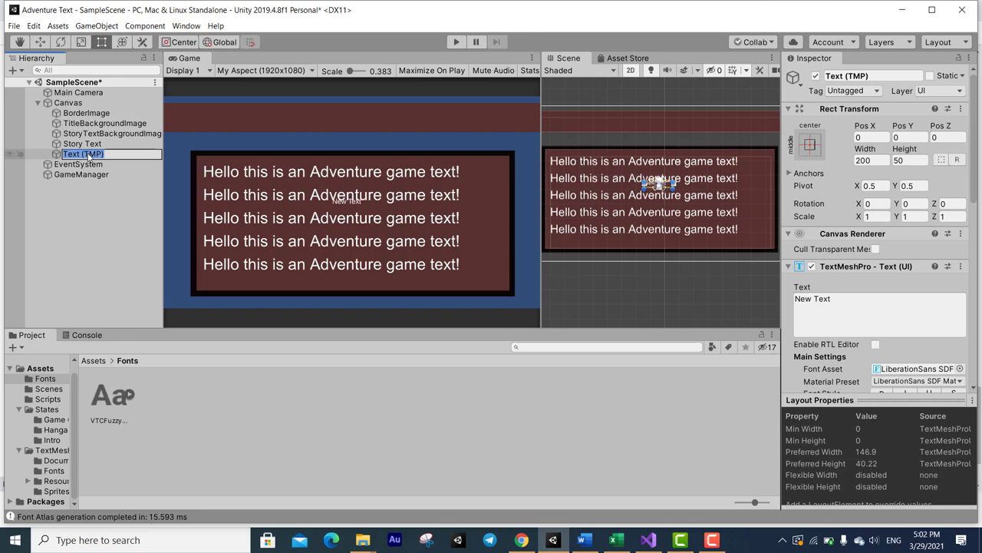
{"action": "type", "text": "Title Tex"}
{"action": "type", "text": "t"}
{"action": "key", "text": "Return"}
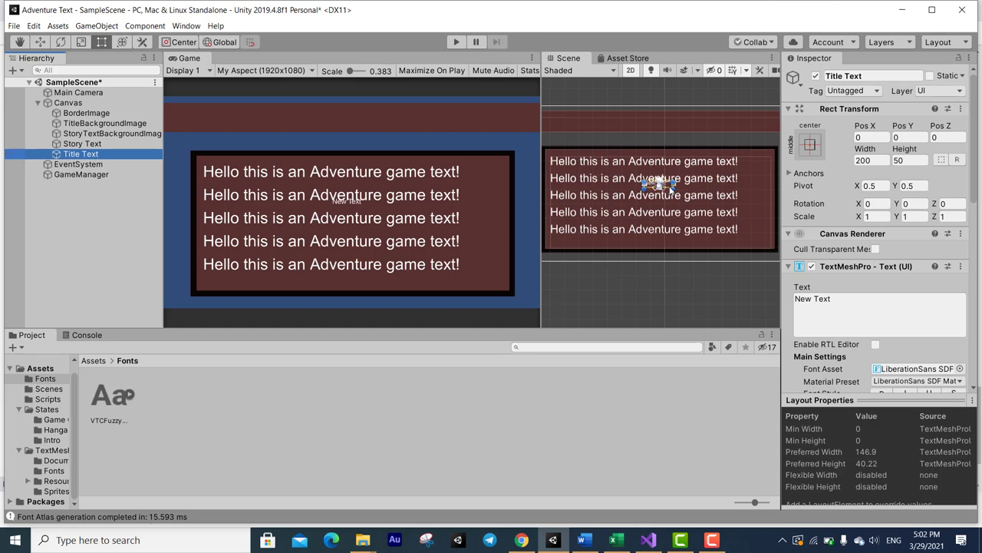
Move and stretch Title Text across the canvas's top band, about 1920 by 182.
{"action": "left_click", "coordinate": [671, 189]}
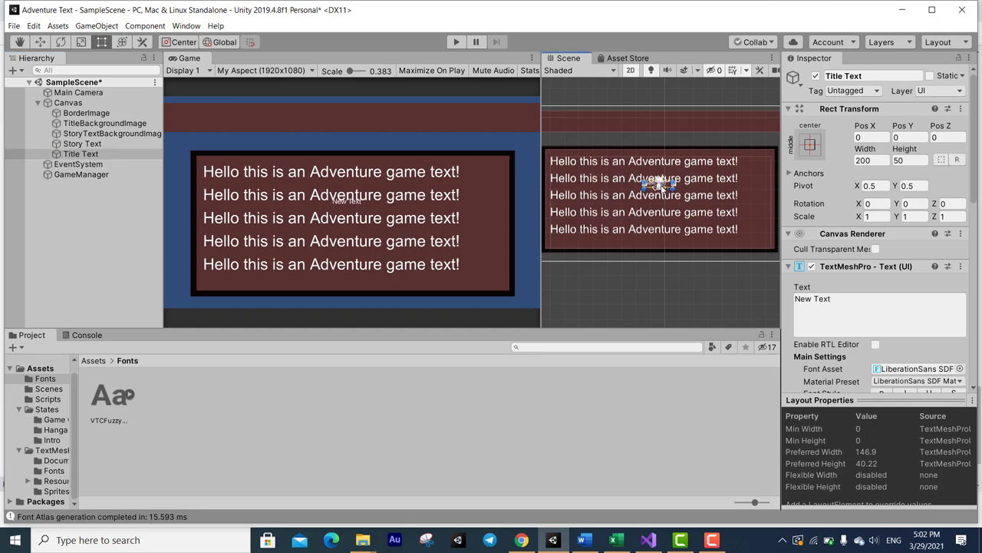
{"action": "scroll", "coordinate": [660, 187], "scroll_direction": "up", "scroll_amount": 3}
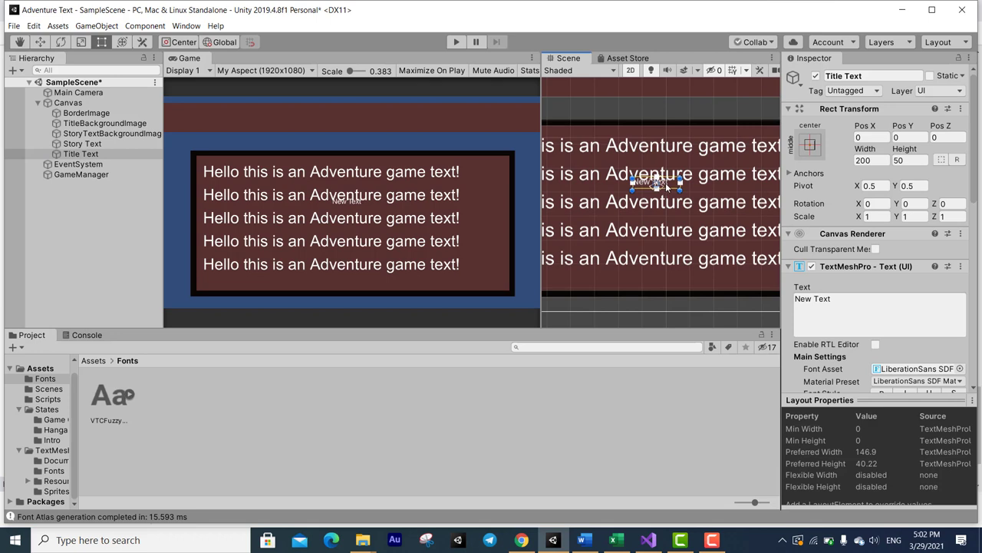
{"action": "left_click_drag", "start_coordinate": [666, 187], "coordinate": [662, 85]}
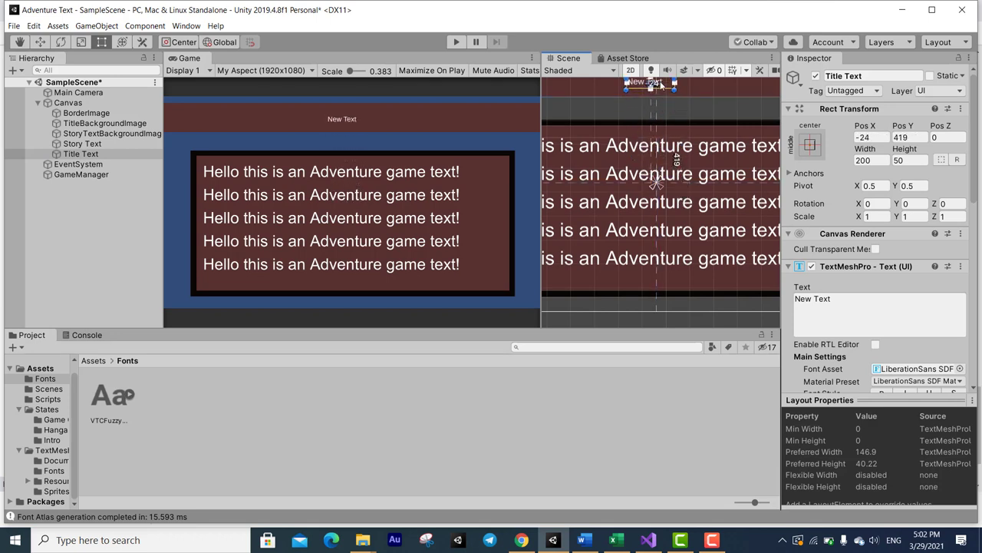
{"action": "left_click_drag", "start_coordinate": [662, 85], "coordinate": [665, 84]}
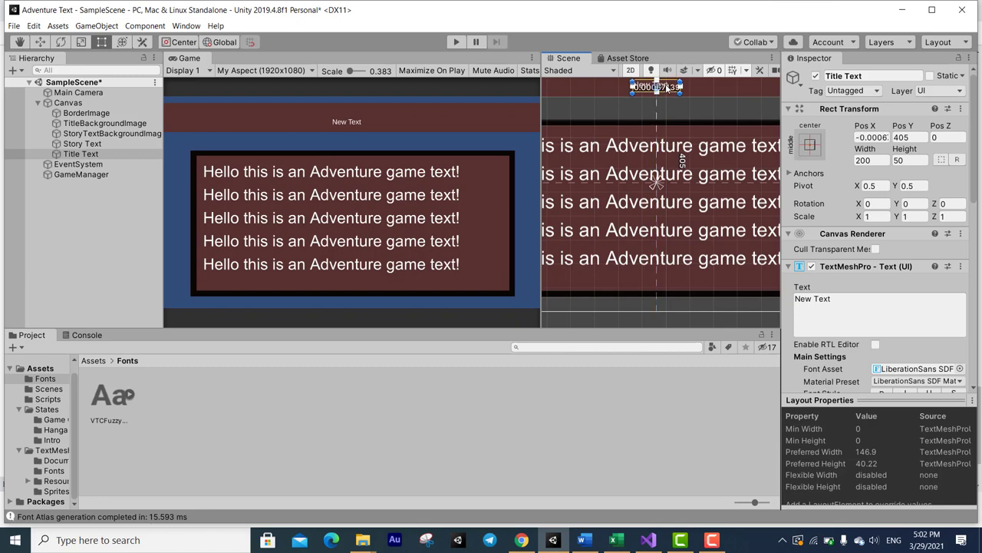
{"action": "middle_click_drag", "start_coordinate": [665, 83], "coordinate": [689, 214]}
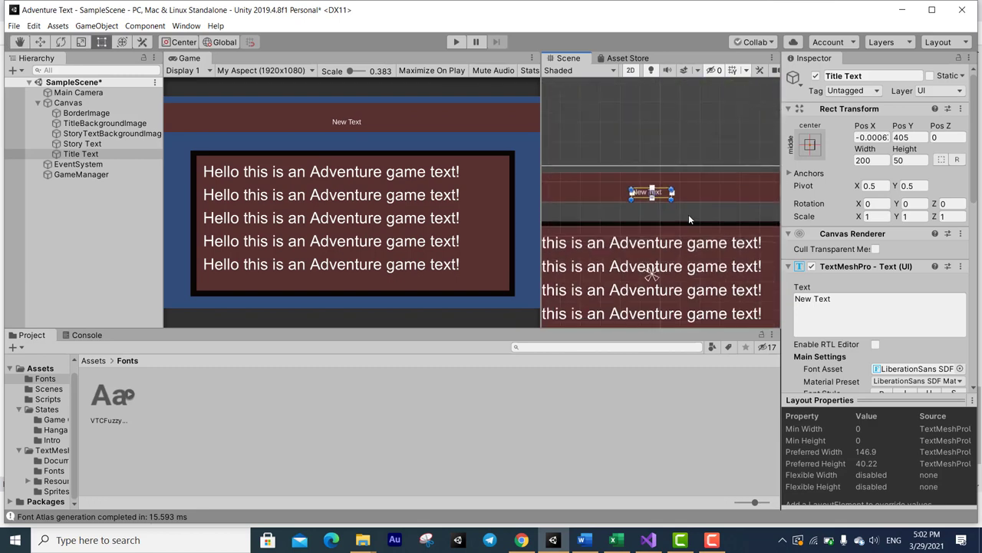
{"action": "scroll", "coordinate": [688, 214], "scroll_direction": "down", "scroll_amount": 2}
{"action": "scroll", "coordinate": [689, 214], "scroll_direction": "down", "scroll_amount": 3}
{"action": "scroll", "coordinate": [688, 207], "scroll_direction": "down", "scroll_amount": 2}
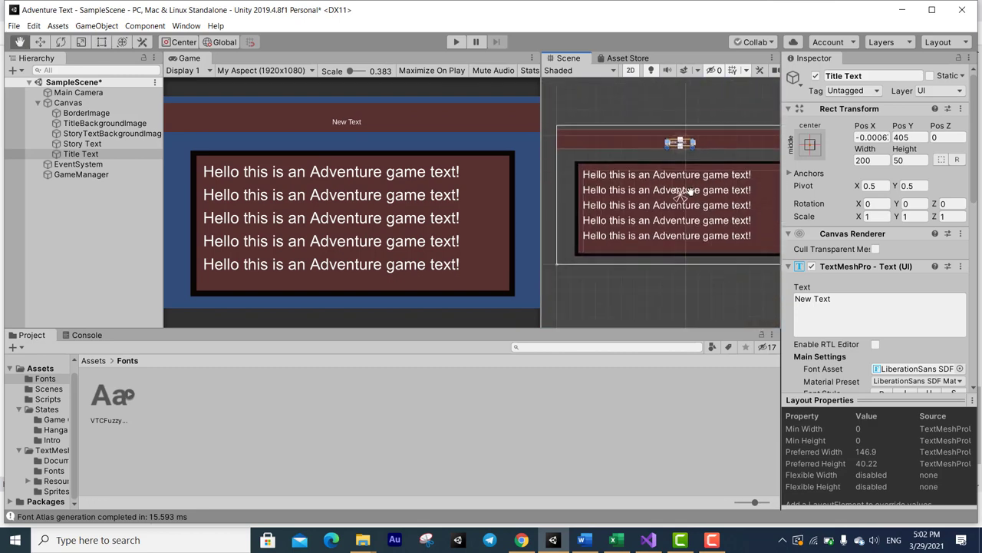
{"action": "scroll", "coordinate": [688, 191], "scroll_direction": "down", "scroll_amount": 2}
{"action": "scroll", "coordinate": [694, 184], "scroll_direction": "down", "scroll_amount": 1}
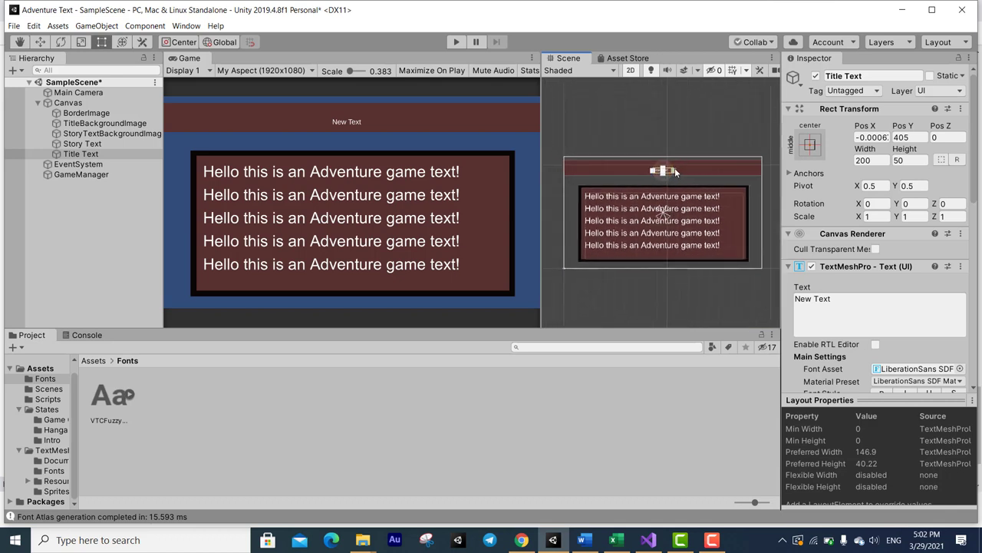
{"action": "left_click_drag", "start_coordinate": [675, 167], "coordinate": [761, 158]}
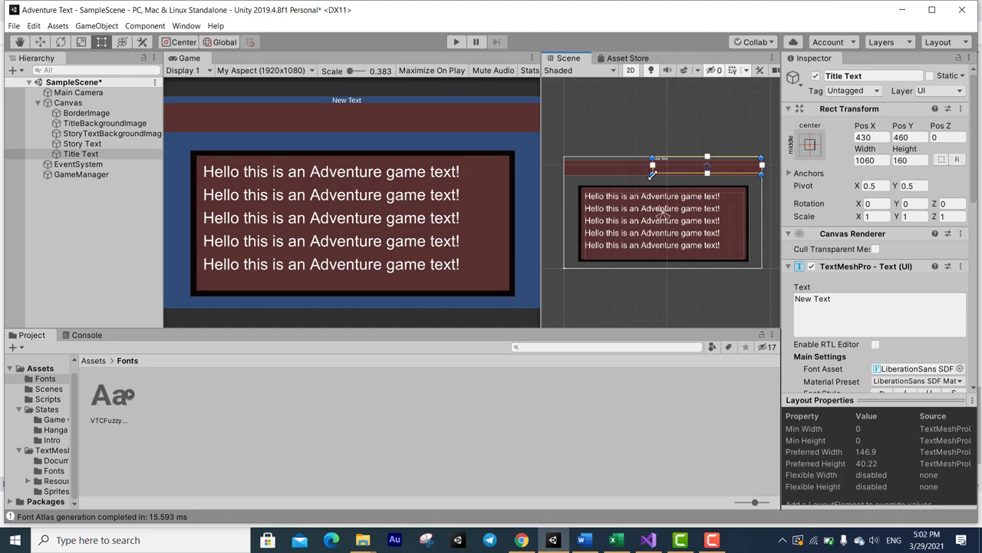
{"action": "left_click_drag", "start_coordinate": [652, 173], "coordinate": [564, 177]}
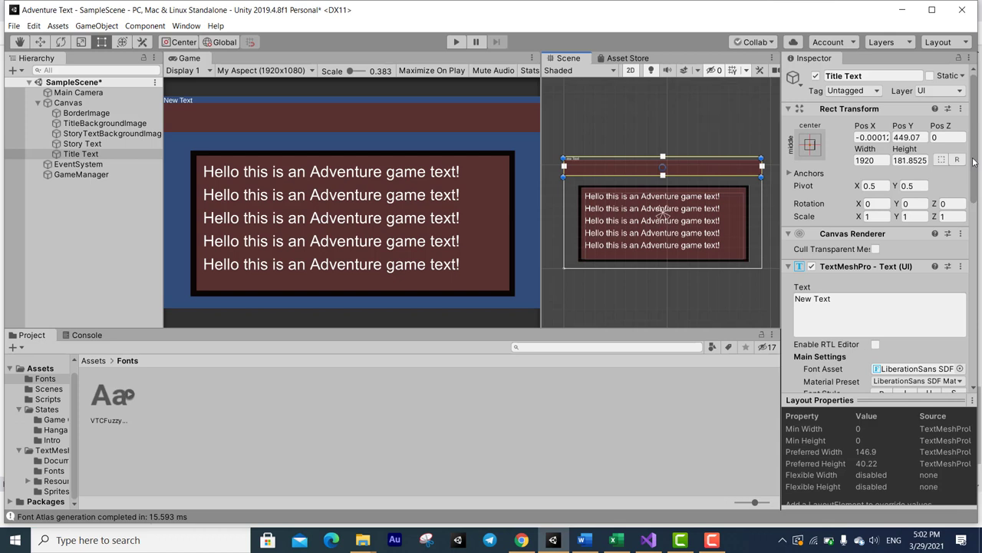
{"action": "left_click_drag", "start_coordinate": [973, 161], "coordinate": [964, 290]}
Turn on Auto Size and centre alignment for the title text.
{"action": "left_click", "coordinate": [802, 301]}
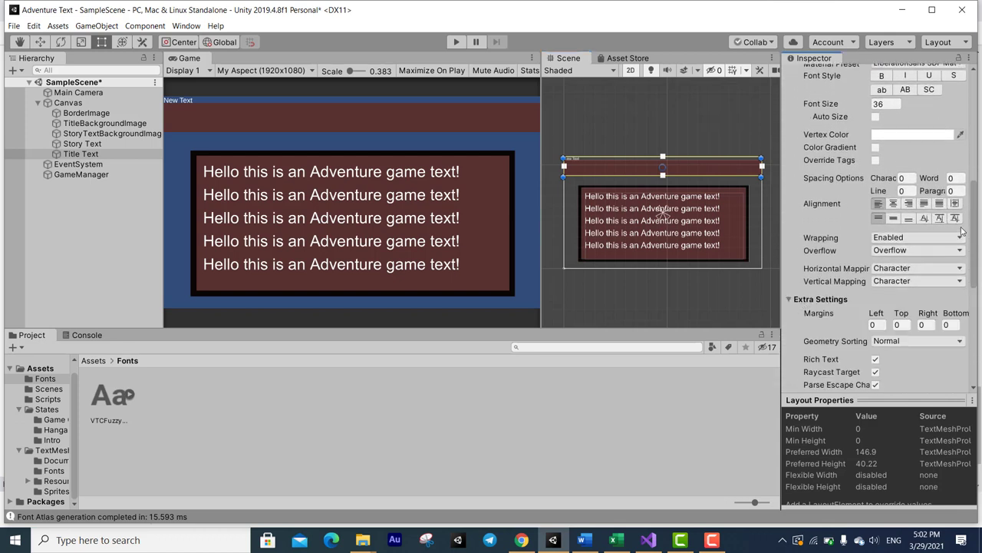
{"action": "mouse_move", "coordinate": [973, 230]}
{"action": "left_mouse_down"}
{"action": "mouse_move", "coordinate": [979, 336]}
{"action": "mouse_move", "coordinate": [977, 121]}
{"action": "mouse_move", "coordinate": [977, 174]}
{"action": "left_mouse_up"}
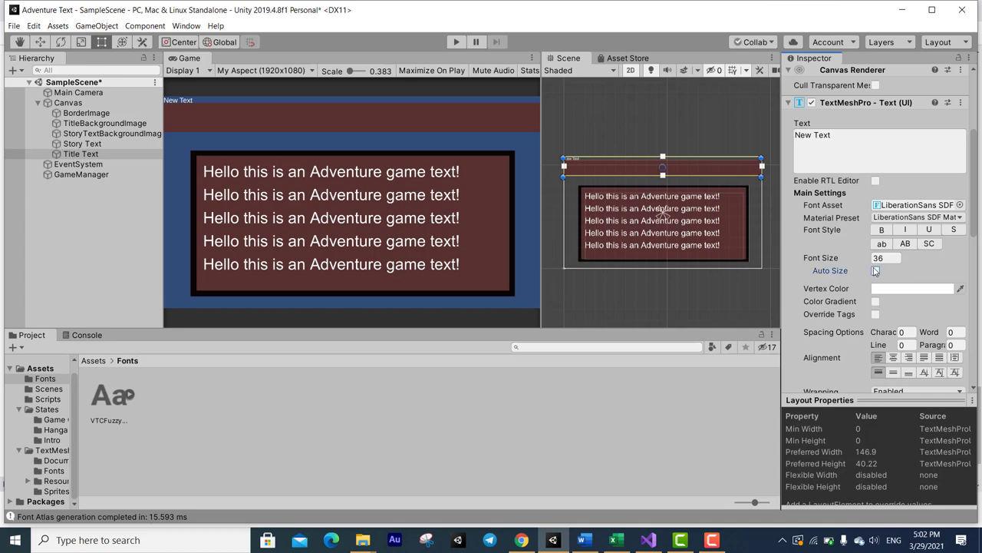
{"action": "left_click", "coordinate": [874, 270]}
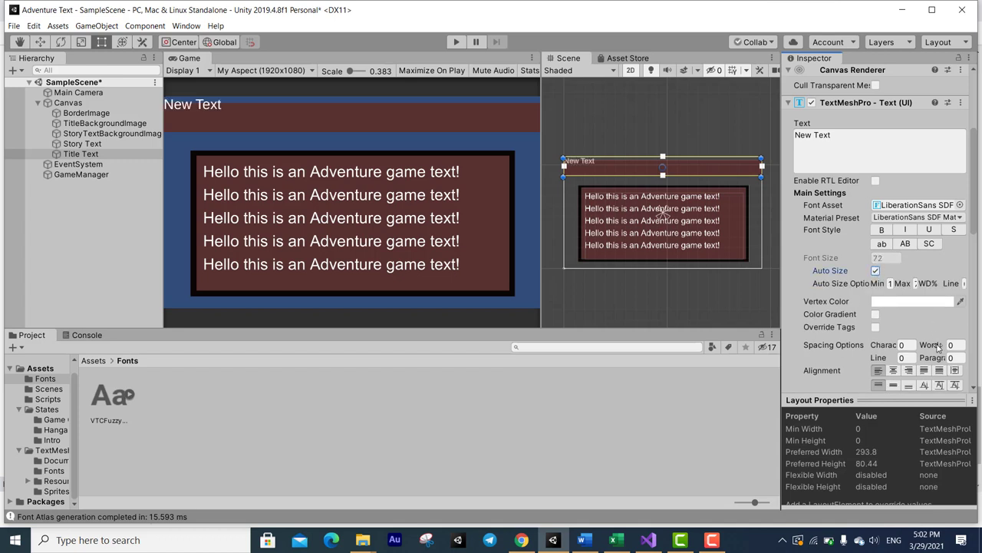
{"action": "scroll", "coordinate": [904, 324], "scroll_direction": "down", "scroll_amount": 3}
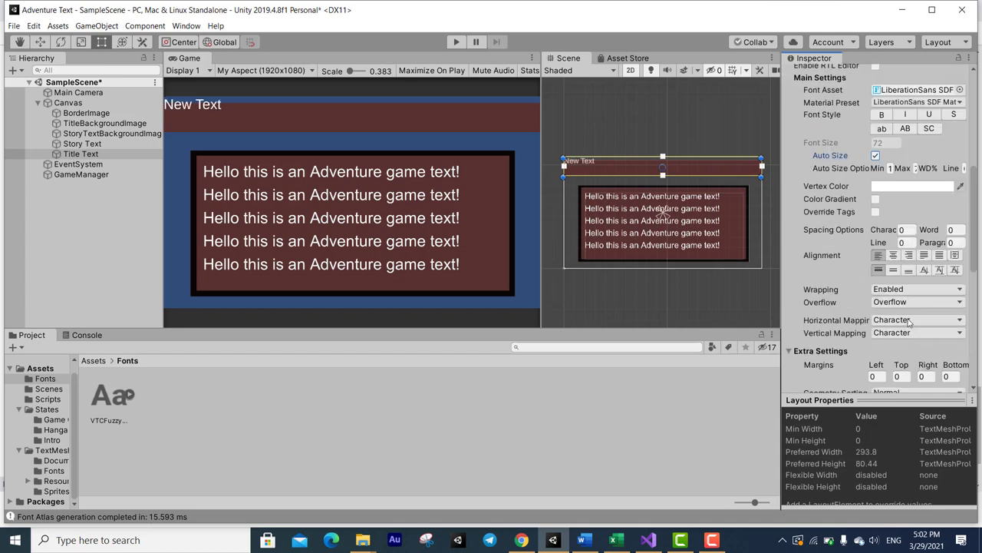
{"action": "left_click", "coordinate": [893, 254]}
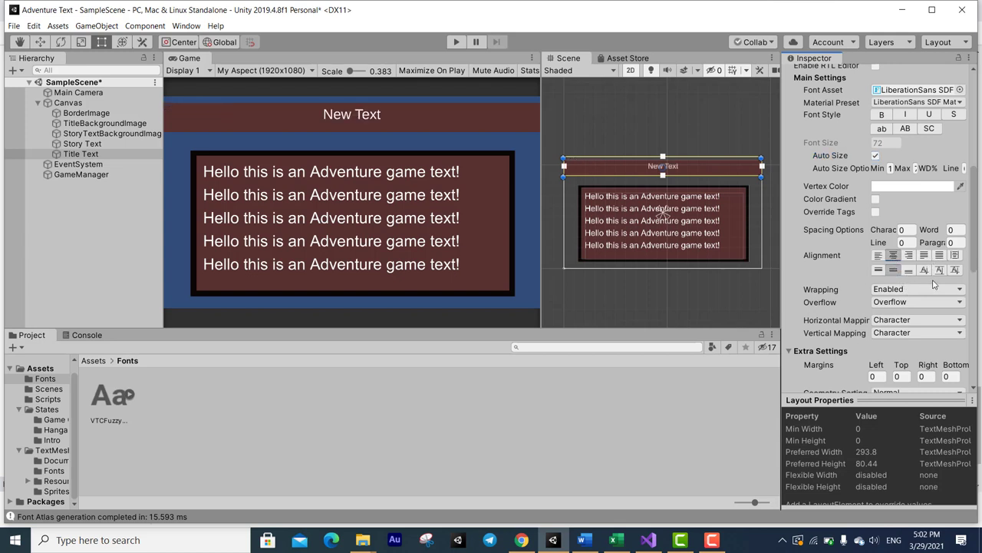
Replace the placeholder New Text with 'The Injured Pilot'.
{"action": "scroll", "coordinate": [921, 230], "scroll_direction": "up", "scroll_amount": 5}
{"action": "scroll", "coordinate": [898, 276], "scroll_direction": "up", "scroll_amount": 2}
{"action": "left_click", "coordinate": [865, 320]}
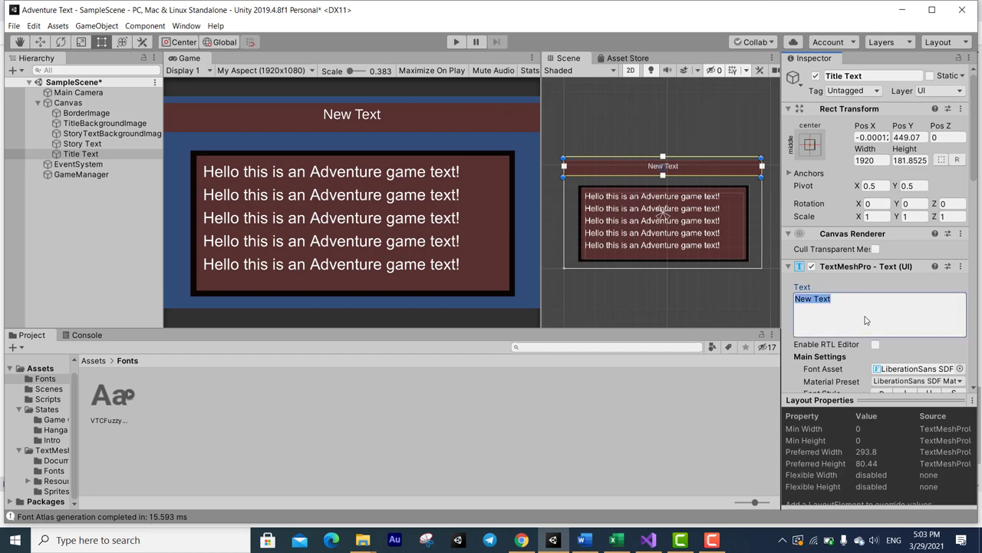
{"action": "type", "text": "T"}
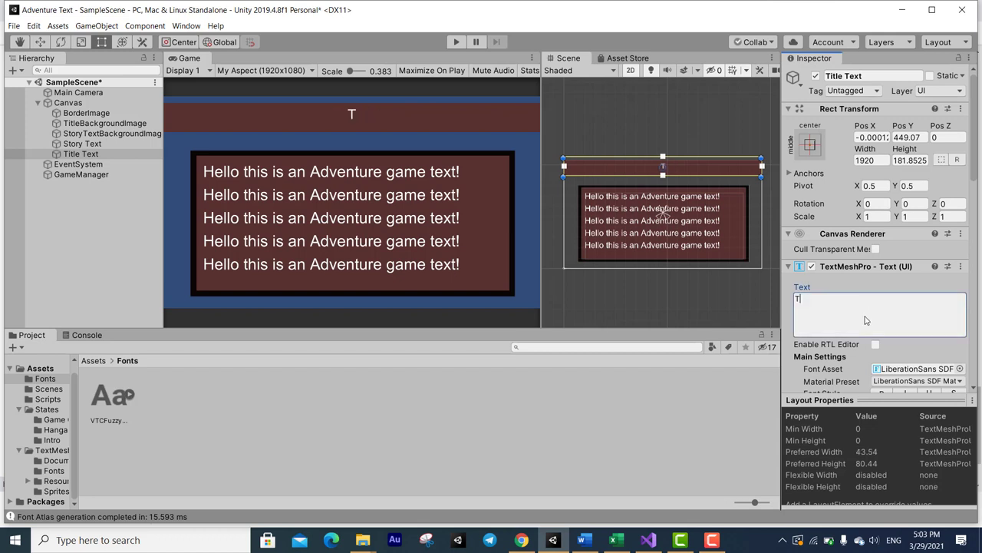
{"action": "type", "text": "he "}
{"action": "type", "text": "I"}
{"action": "type", "text": "njured "}
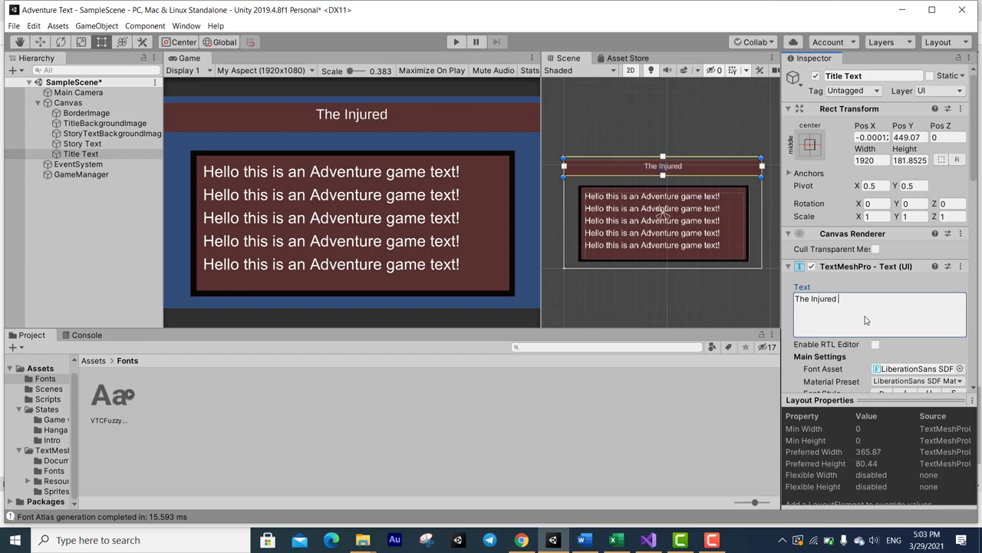
{"action": "type", "text": "Pilot"}
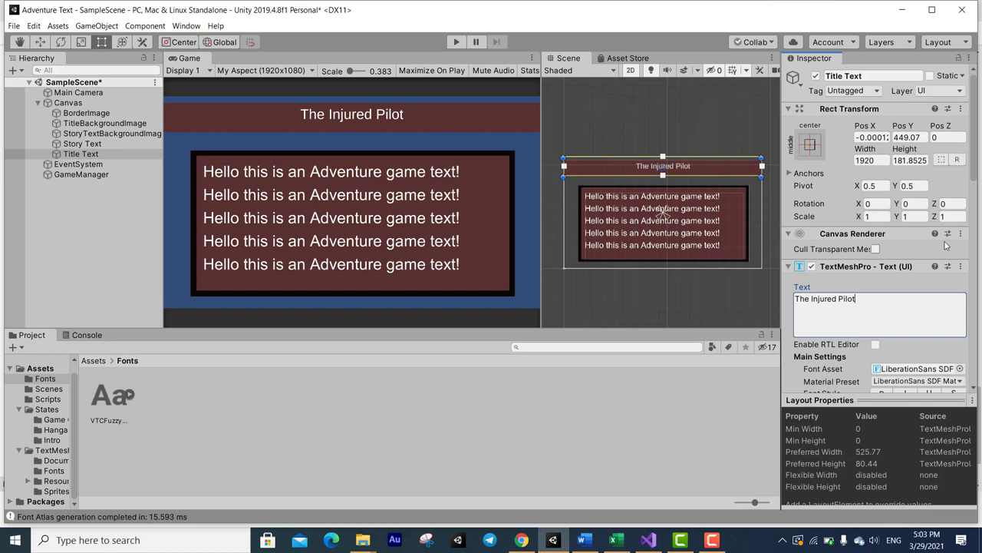
{"action": "left_click_drag", "start_coordinate": [978, 150], "coordinate": [980, 200]}
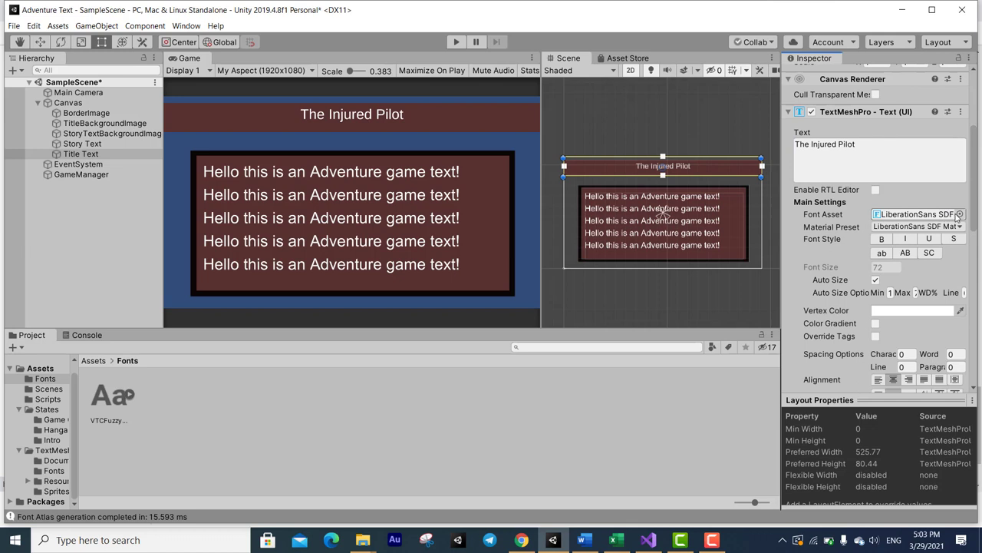
Generate a VTCFuzzypunkyslippers SDF font asset and save it in the Fonts folder.
{"action": "left_click", "coordinate": [960, 214]}
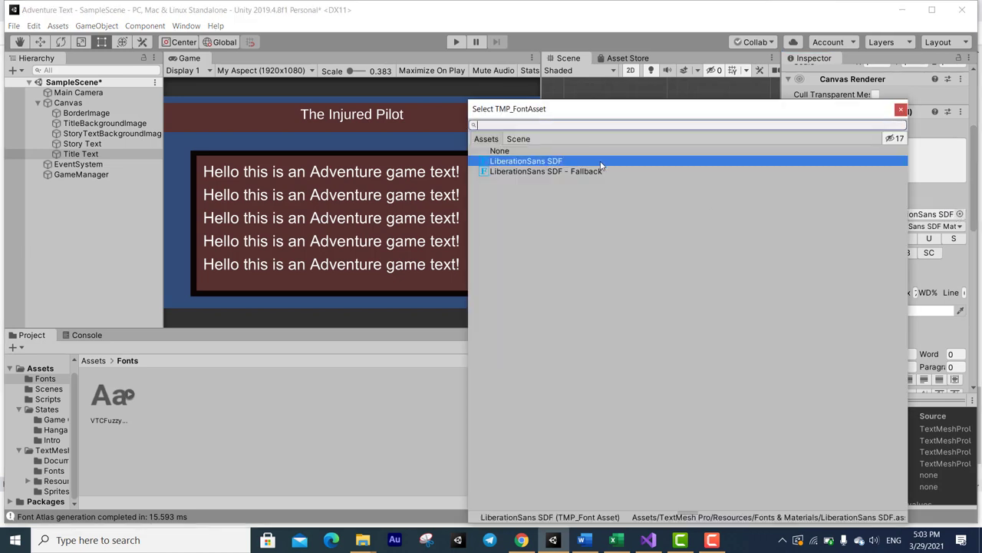
{"action": "left_click", "coordinate": [902, 110]}
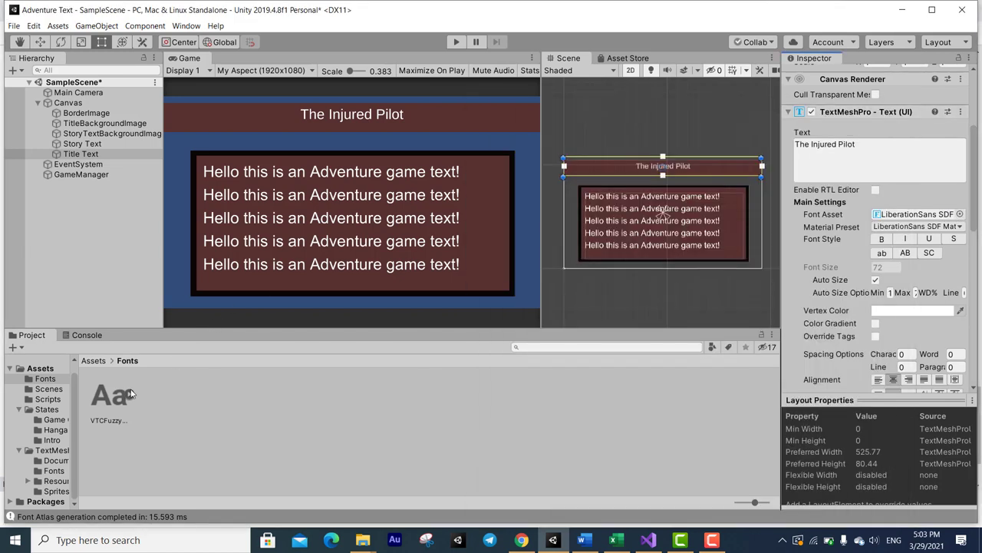
{"action": "left_click", "coordinate": [185, 25]}
{"action": "mouse_move", "coordinate": [236, 127]}
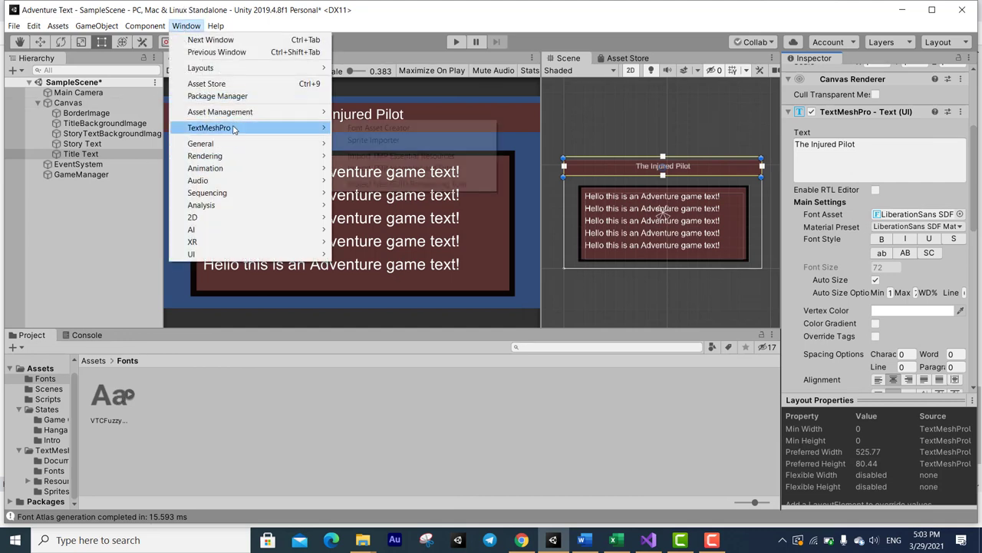
{"action": "left_click", "coordinate": [375, 132]}
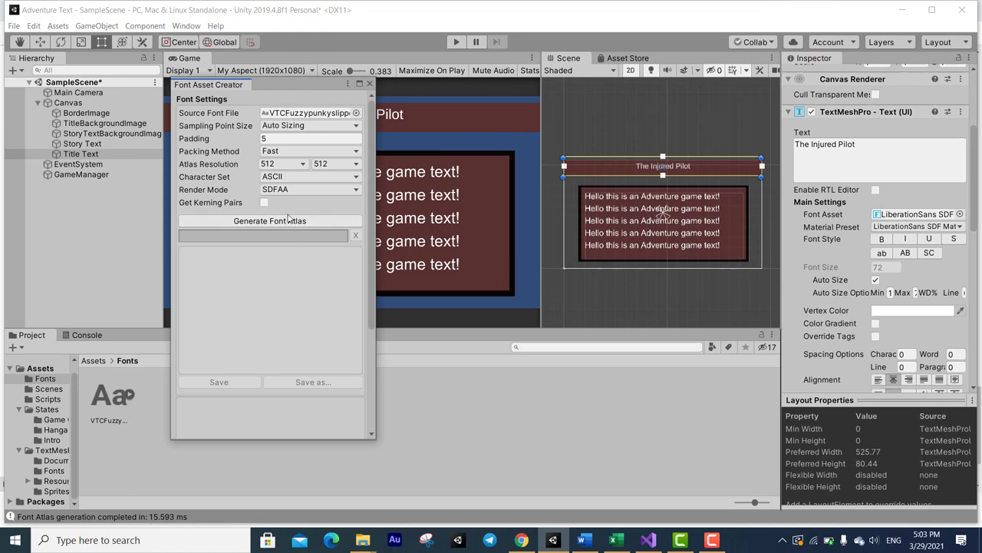
{"action": "left_click", "coordinate": [287, 220]}
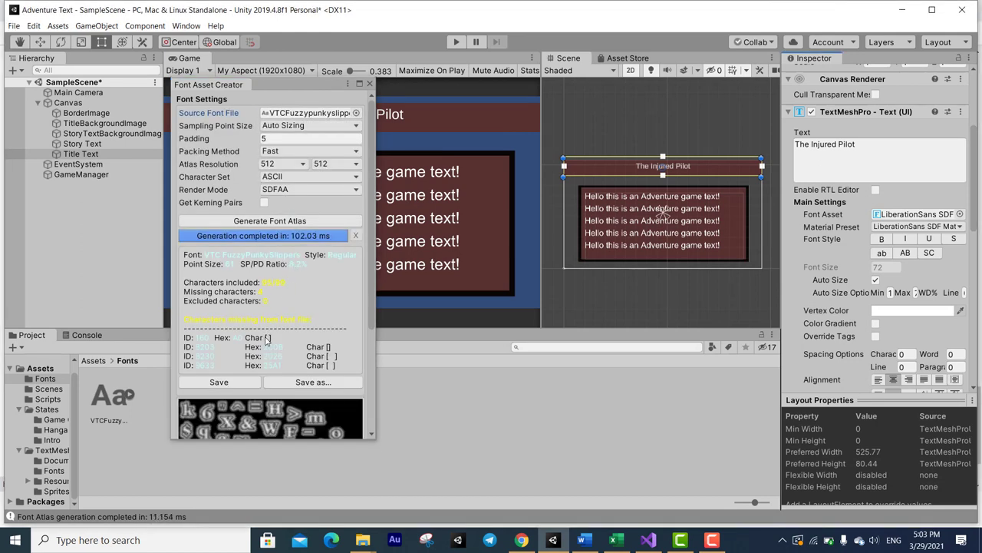
{"action": "left_click", "coordinate": [243, 385]}
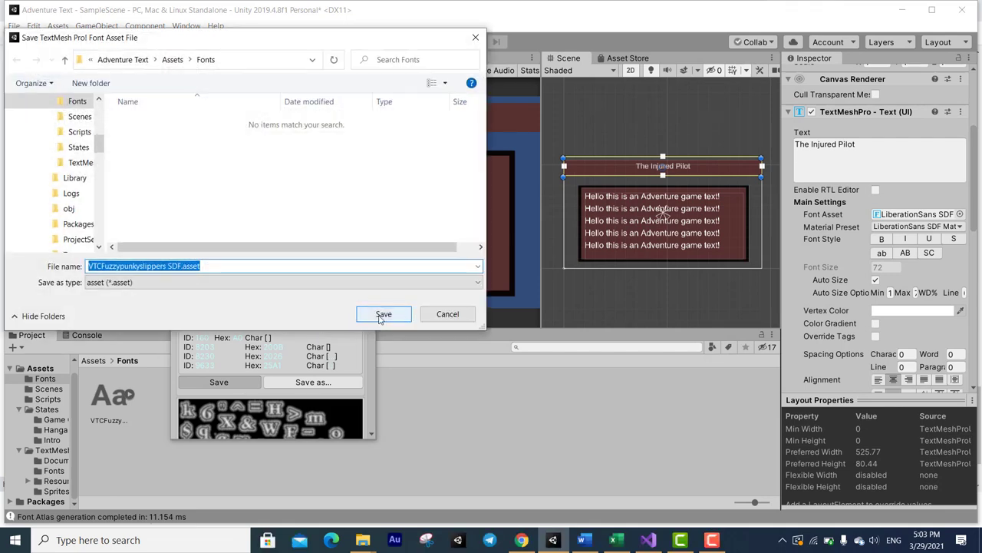
{"action": "left_click", "coordinate": [381, 316]}
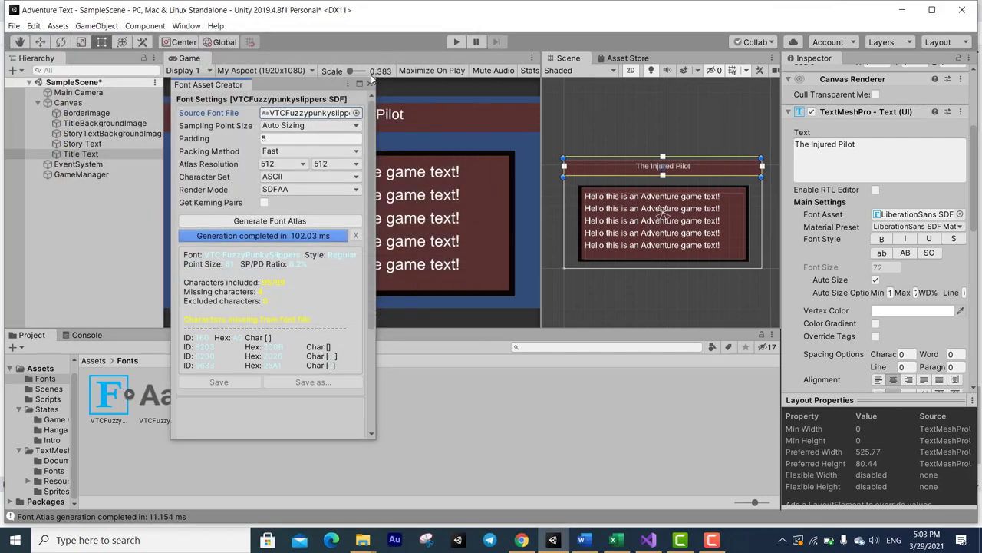
{"action": "left_click", "coordinate": [371, 83]}
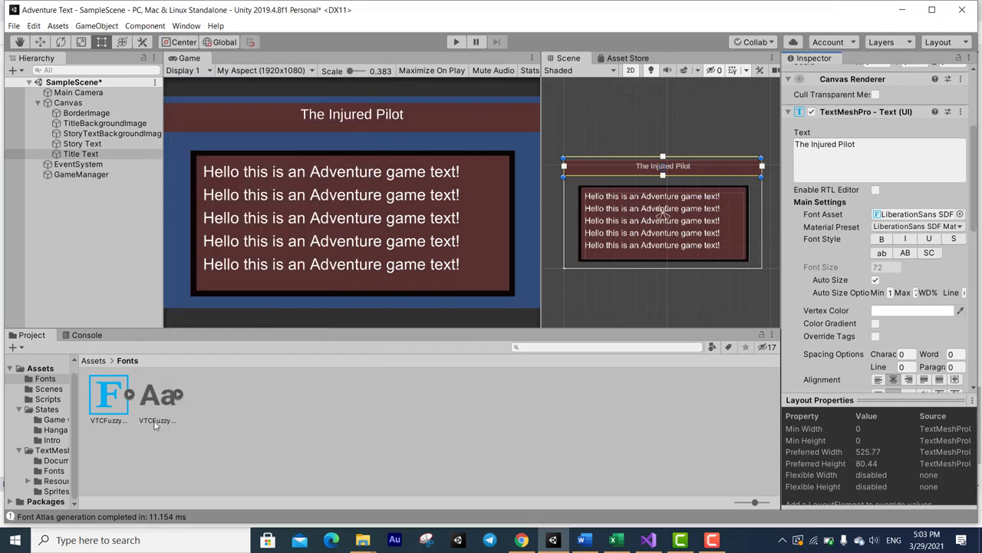
Apply the VTCFuzzypunkyslippers SDF font asset to the title.
{"action": "left_click", "coordinate": [129, 394]}
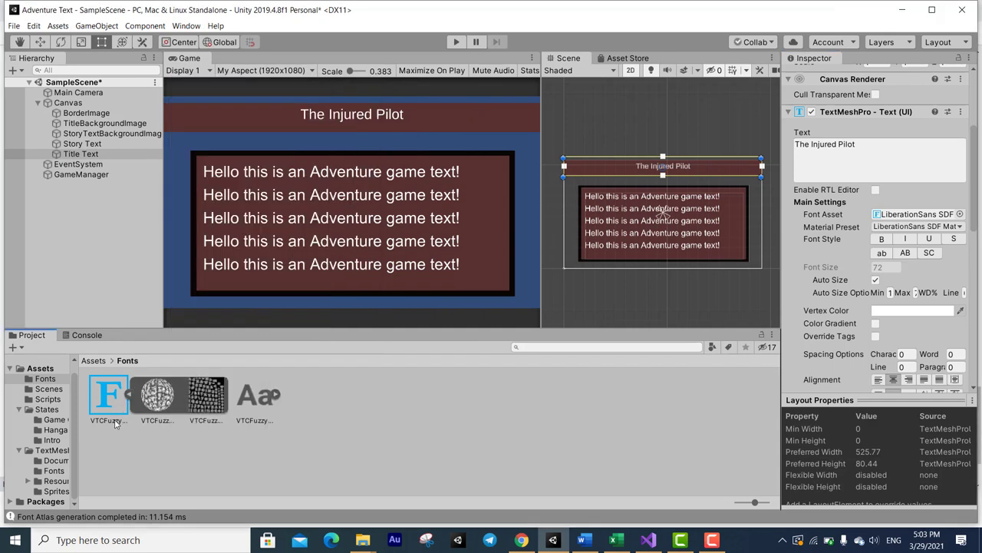
{"action": "left_click", "coordinate": [129, 394]}
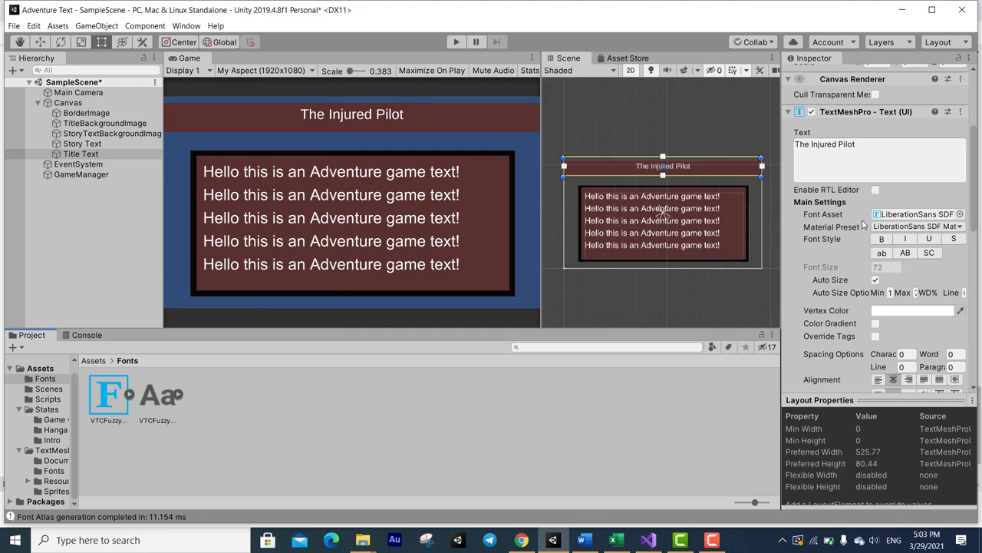
{"action": "left_click", "coordinate": [959, 214]}
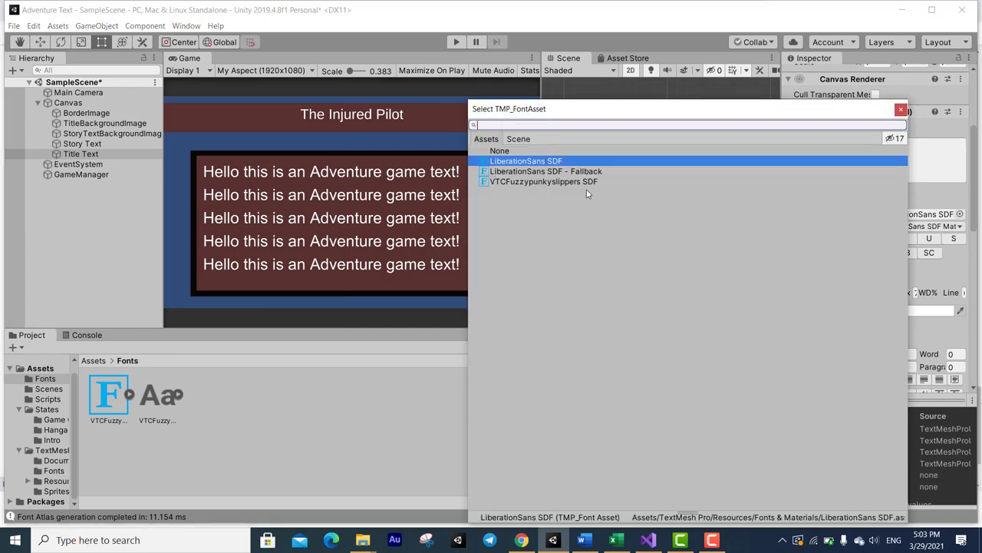
{"action": "double_click", "coordinate": [499, 182]}
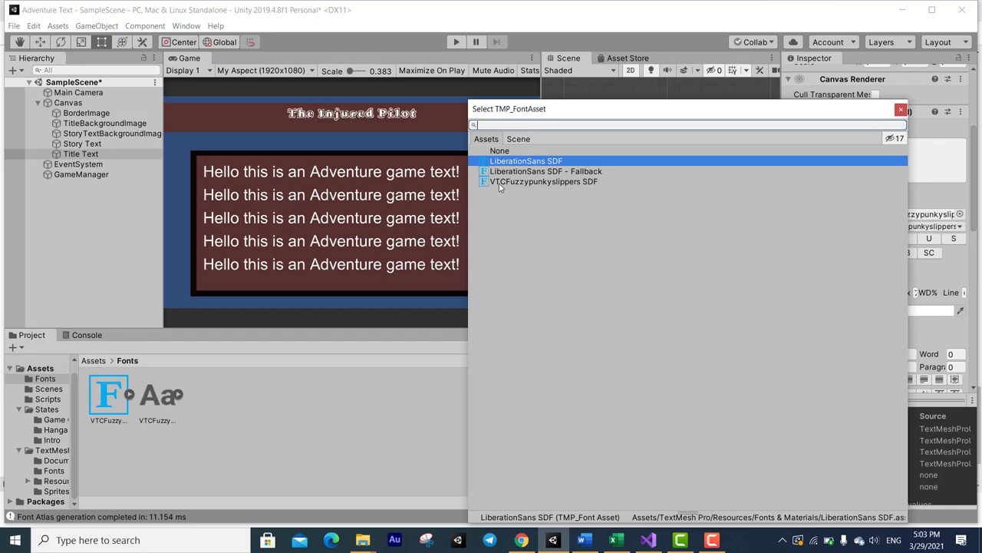
Turn off Auto Size, fix the title font size at 130, and nudge it slightly lower.
{"action": "scroll", "coordinate": [322, 125], "scroll_direction": "up", "scroll_amount": 1}
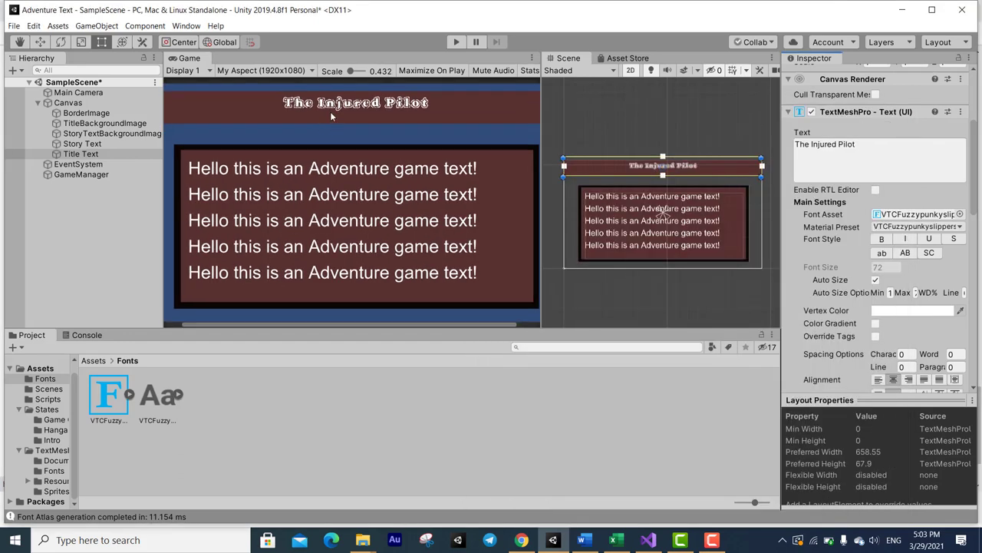
{"action": "scroll", "coordinate": [331, 111], "scroll_direction": "down", "scroll_amount": 1}
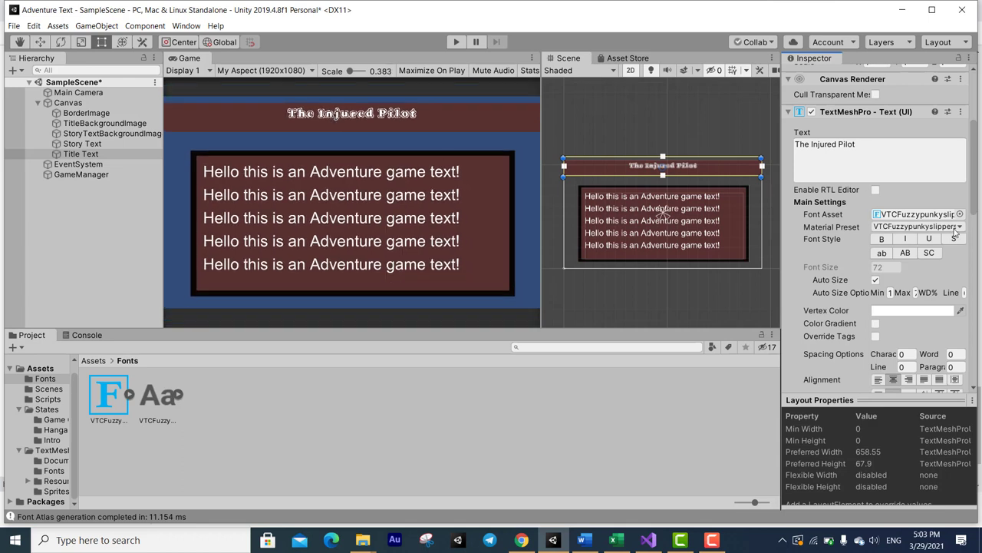
{"action": "left_click", "coordinate": [875, 280]}
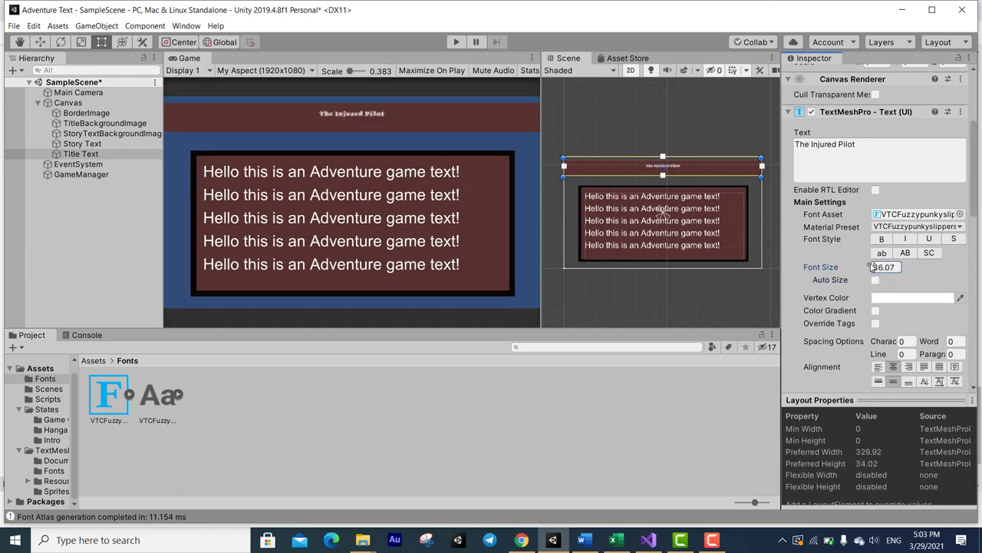
{"action": "left_click_drag", "start_coordinate": [937, 261], "coordinate": [313, 220]}
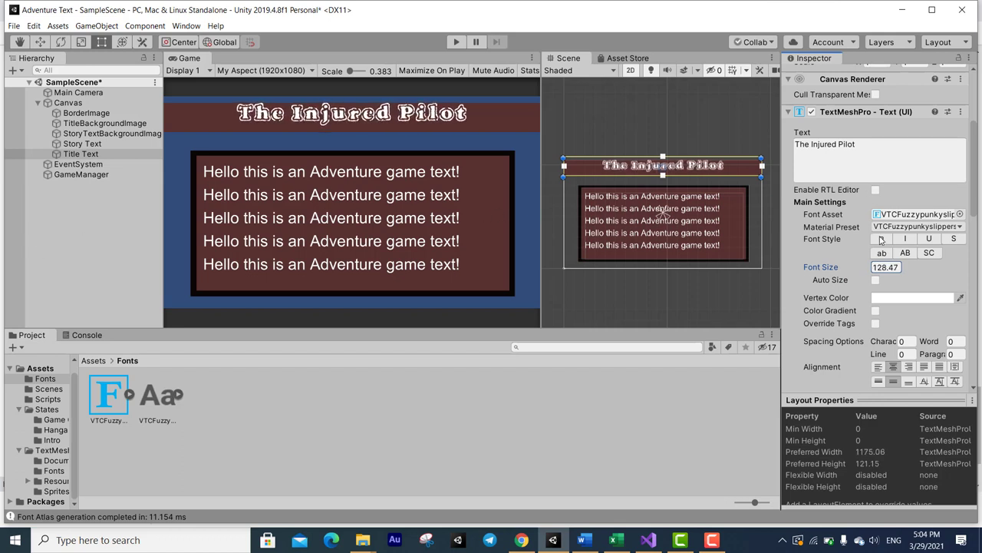
{"action": "left_click_drag", "start_coordinate": [313, 220], "coordinate": [866, 243]}
{"action": "double_click", "coordinate": [885, 267]}
{"action": "type", "text": "136"}
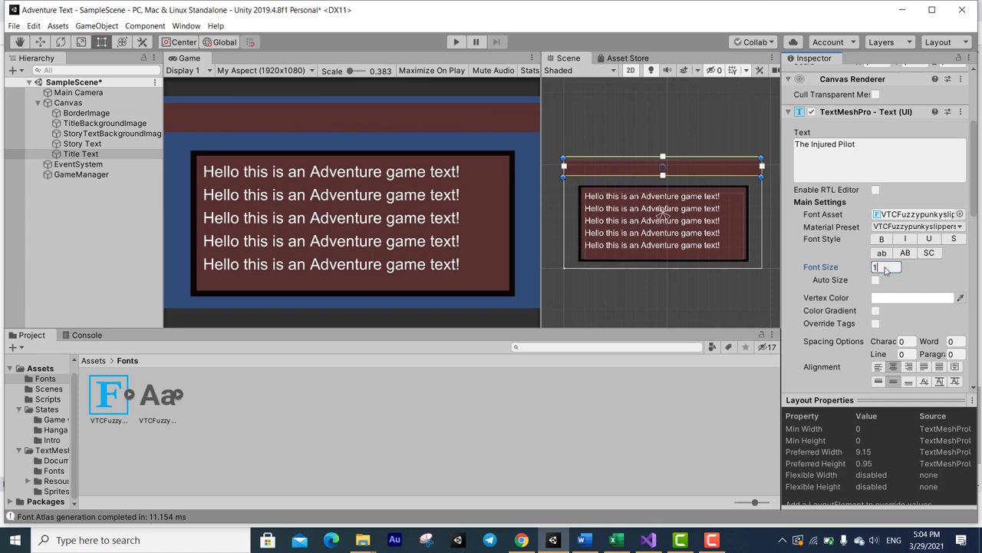
{"action": "key", "text": "BackSpace"}
{"action": "type", "text": "0"}
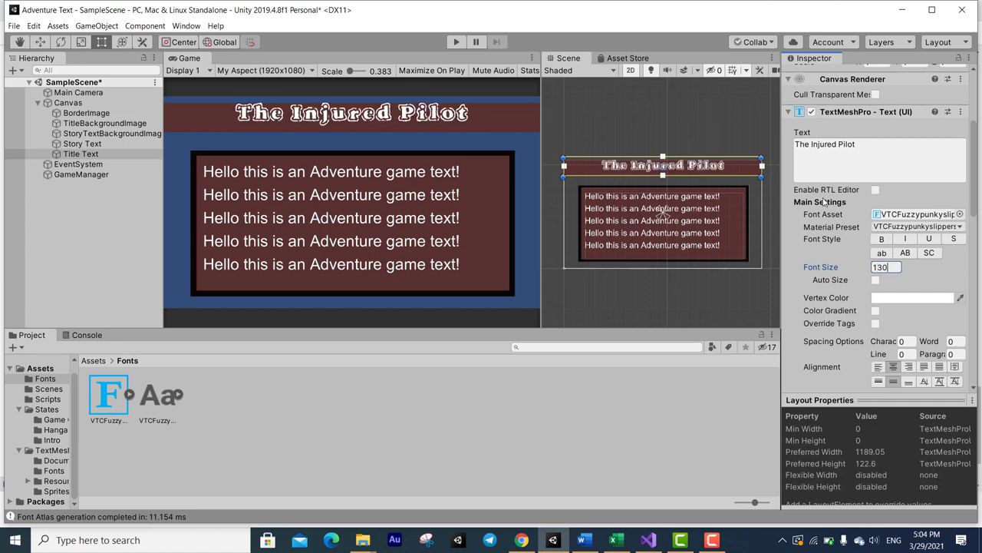
{"action": "left_click", "coordinate": [671, 171]}
{"action": "left_click_drag", "start_coordinate": [673, 172], "coordinate": [673, 173]}
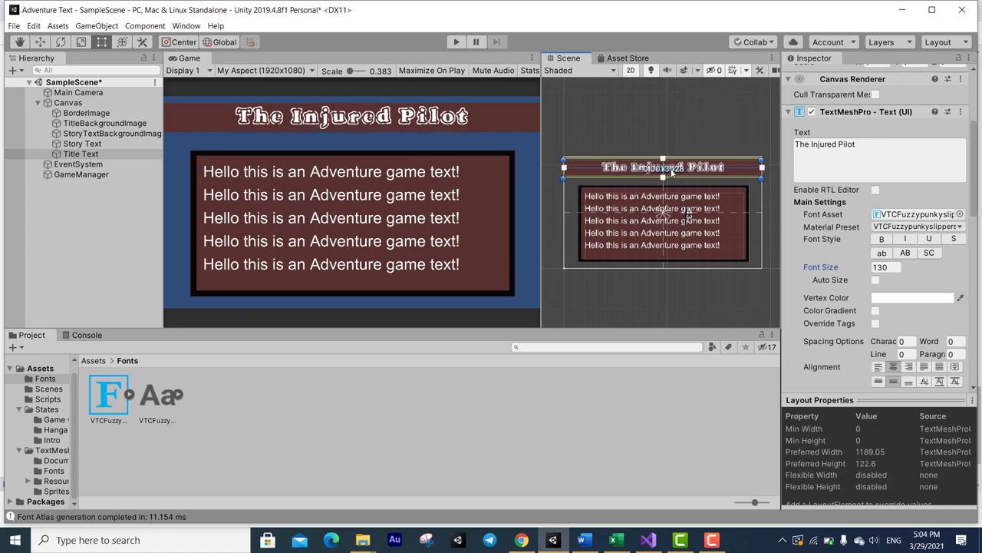
Enable Glow on the title's material with a green glow colour and inner glow 0.5.
{"action": "scroll", "coordinate": [875, 281], "scroll_direction": "down", "scroll_amount": 3}
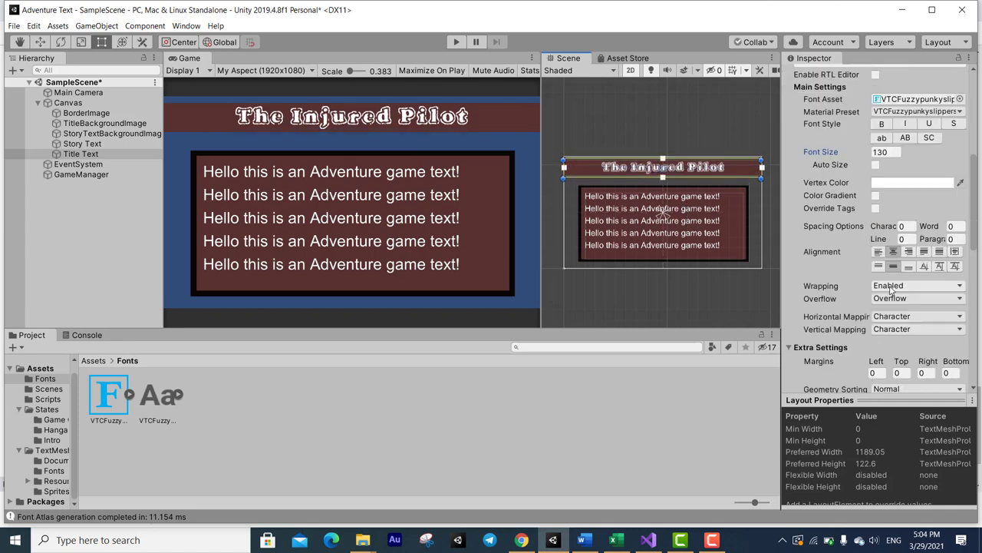
{"action": "scroll", "coordinate": [890, 284], "scroll_direction": "down", "scroll_amount": 10}
{"action": "scroll", "coordinate": [903, 297], "scroll_direction": "down", "scroll_amount": 7}
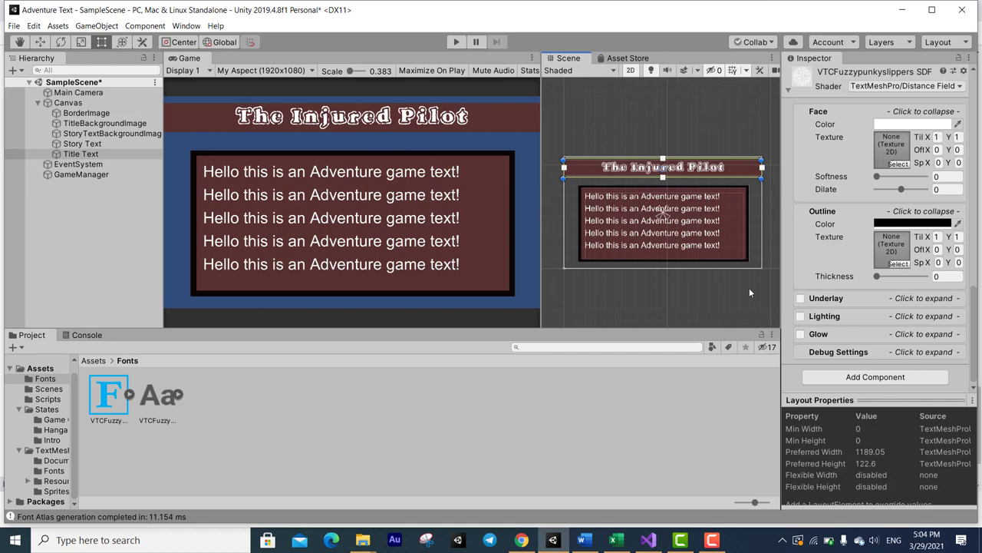
{"action": "left_click", "coordinate": [801, 336]}
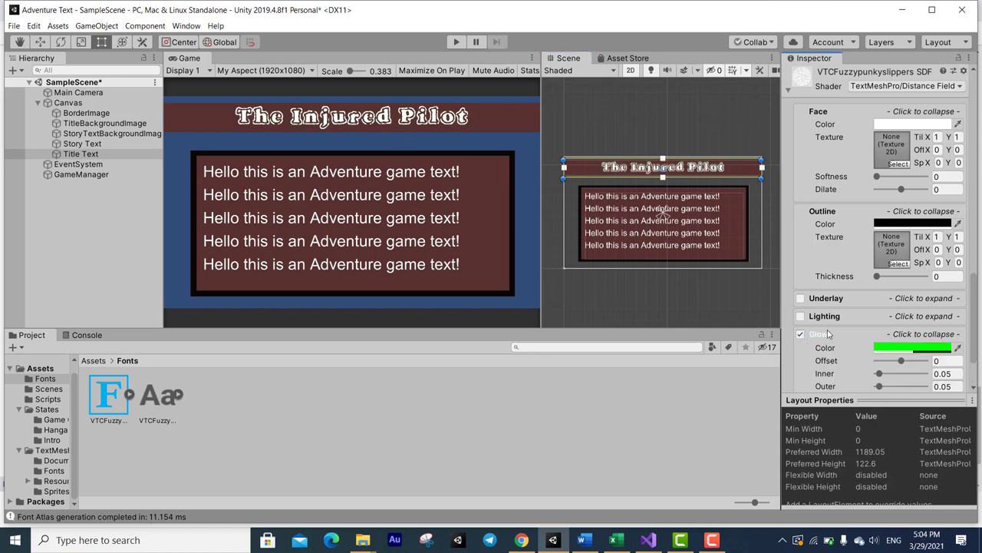
{"action": "scroll", "coordinate": [859, 340], "scroll_direction": "down", "scroll_amount": 3}
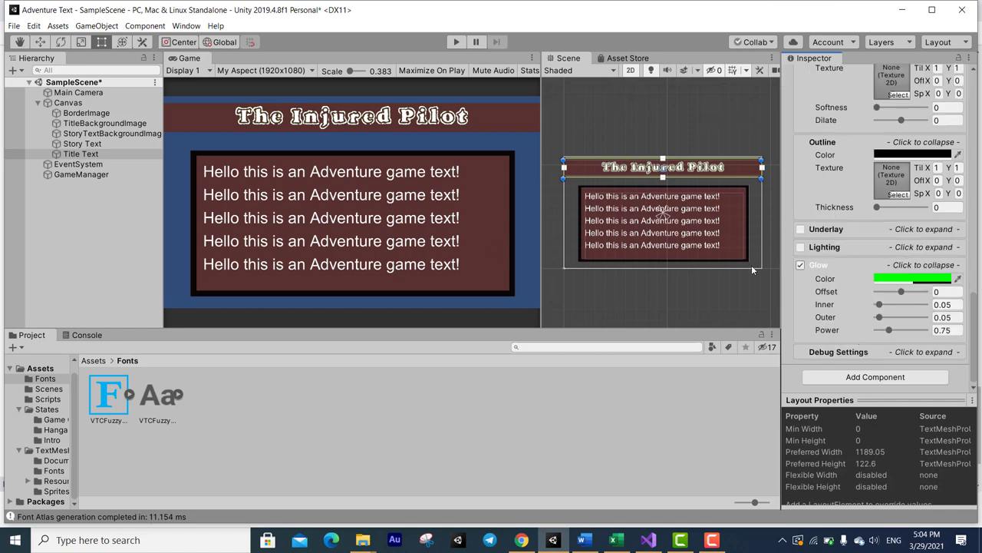
{"action": "left_click", "coordinate": [906, 278]}
{"action": "mouse_move", "coordinate": [835, 254]}
{"action": "left_mouse_down"}
{"action": "mouse_move", "coordinate": [826, 251]}
{"action": "mouse_move", "coordinate": [852, 280]}
{"action": "left_mouse_up"}
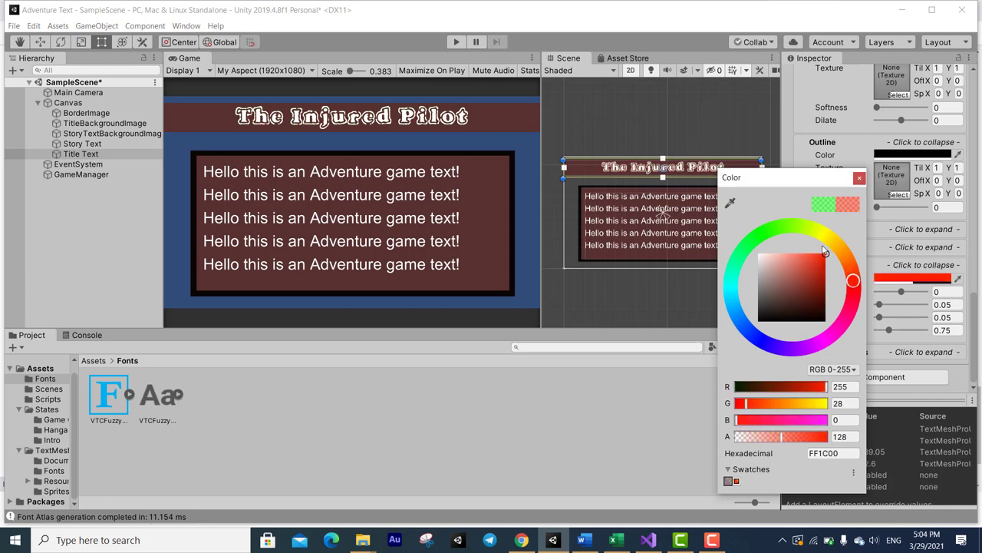
{"action": "left_click_drag", "start_coordinate": [824, 251], "coordinate": [777, 228]}
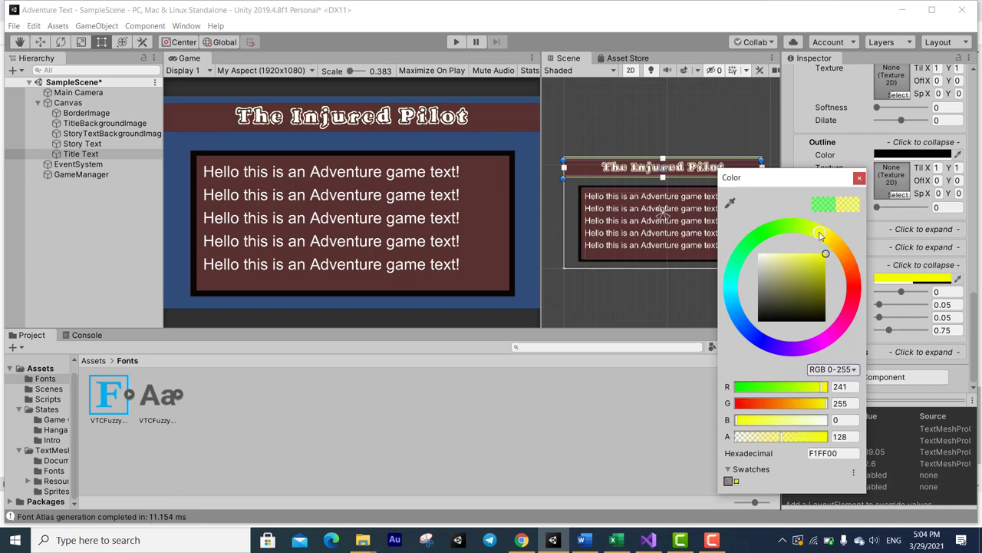
{"action": "left_click", "coordinate": [860, 180]}
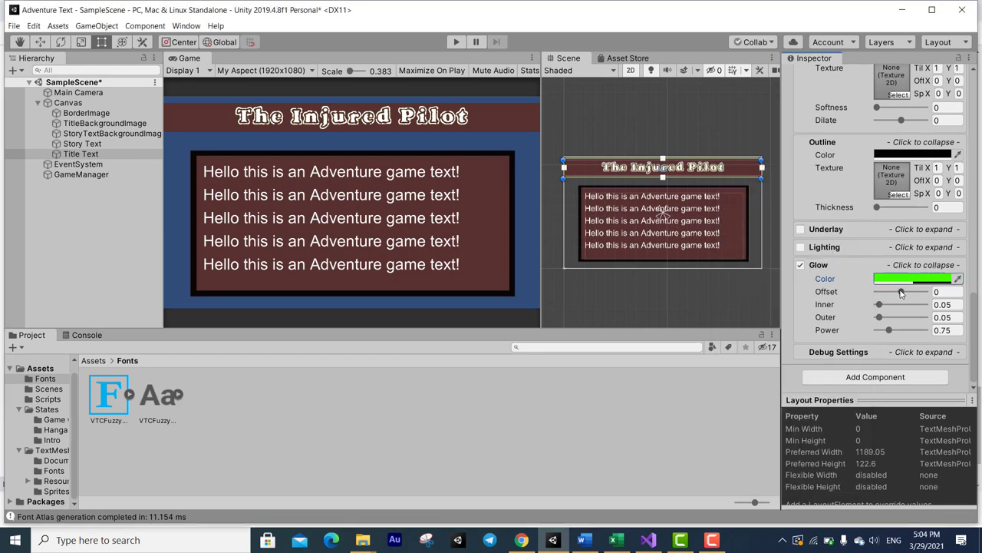
{"action": "mouse_move", "coordinate": [879, 304]}
{"action": "left_mouse_down"}
{"action": "mouse_move", "coordinate": [901, 304]}
{"action": "mouse_move", "coordinate": [887, 317]}
{"action": "mouse_move", "coordinate": [911, 332]}
{"action": "mouse_move", "coordinate": [934, 330]}
{"action": "mouse_move", "coordinate": [857, 332]}
{"action": "mouse_move", "coordinate": [968, 330]}
{"action": "left_mouse_up"}
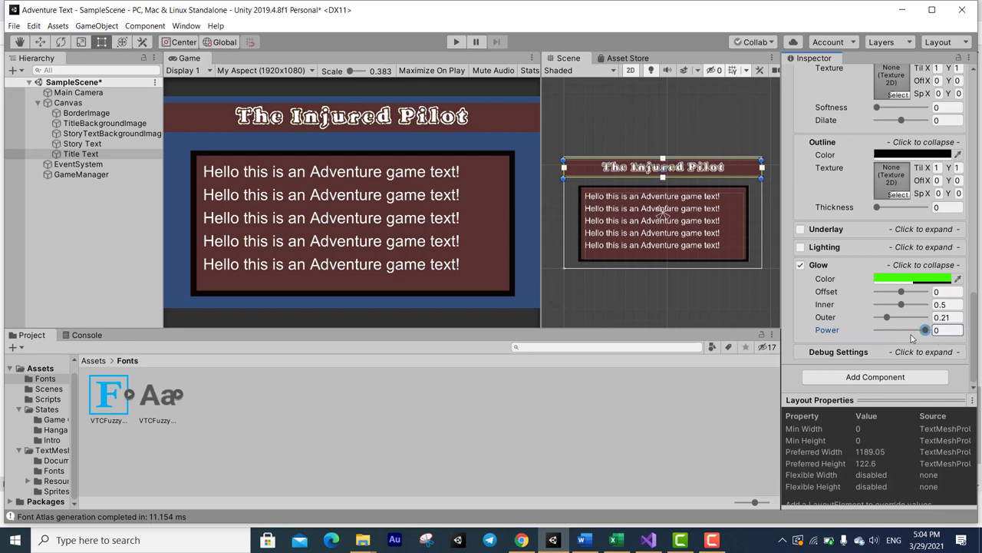
Tune the glow to offset 0.74, inner 0, outer 1 and power 1.
{"action": "left_click_drag", "start_coordinate": [911, 337], "coordinate": [858, 328]}
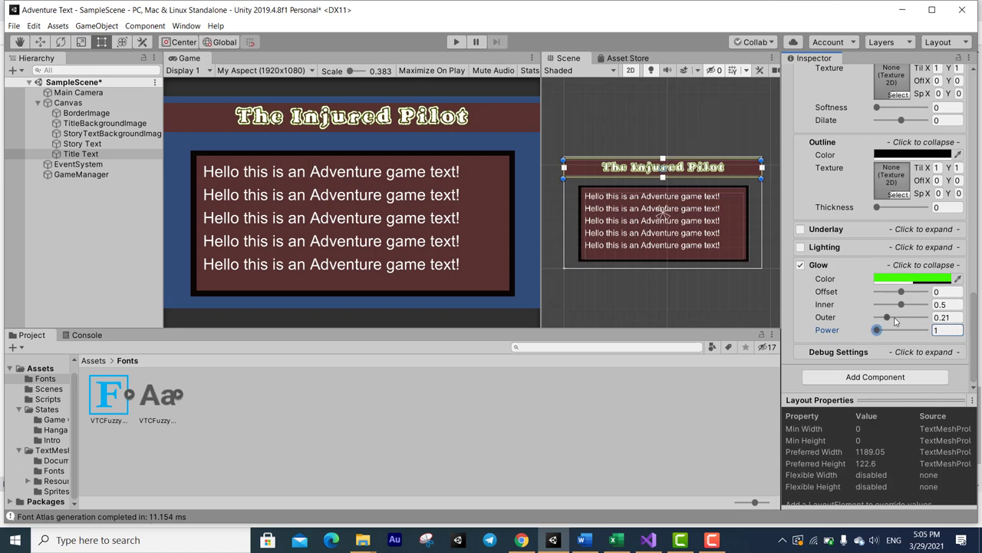
{"action": "left_click_drag", "start_coordinate": [876, 330], "coordinate": [954, 327]}
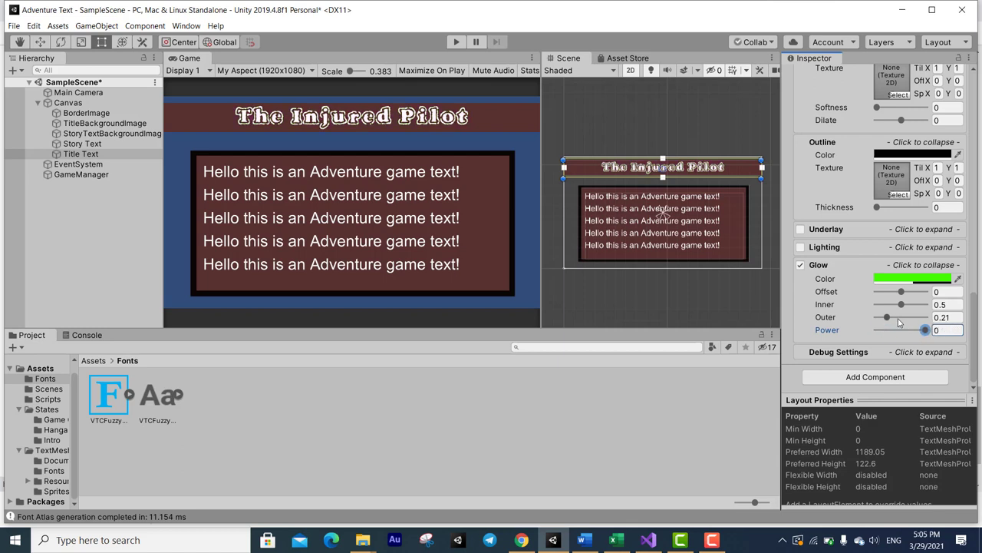
{"action": "mouse_move", "coordinate": [887, 317]}
{"action": "left_mouse_down"}
{"action": "mouse_move", "coordinate": [928, 318]}
{"action": "mouse_move", "coordinate": [920, 293]}
{"action": "left_mouse_up"}
{"action": "mouse_move", "coordinate": [925, 330]}
{"action": "left_mouse_down"}
{"action": "mouse_move", "coordinate": [876, 331]}
{"action": "mouse_move", "coordinate": [866, 343]}
{"action": "left_mouse_up"}
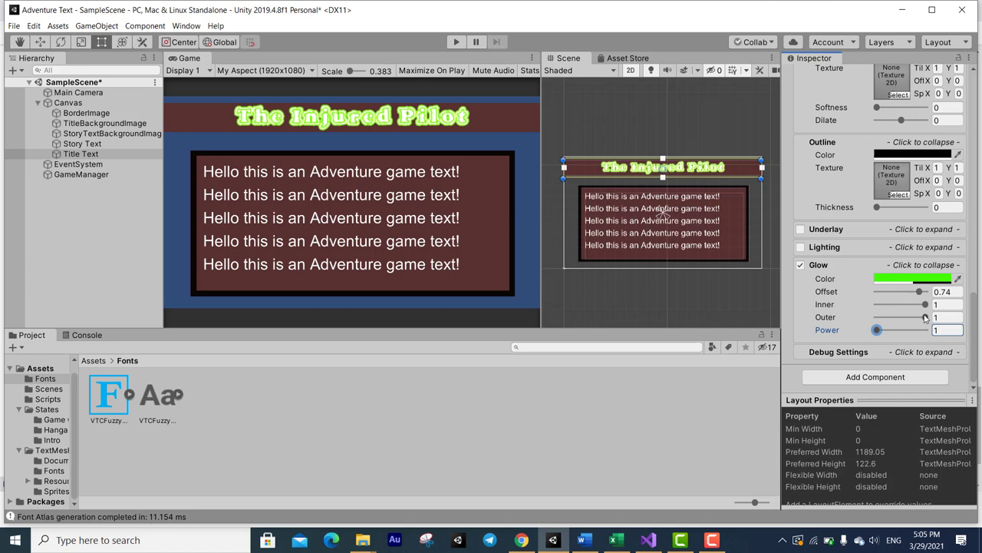
{"action": "mouse_move", "coordinate": [926, 318]}
{"action": "left_mouse_down"}
{"action": "mouse_move", "coordinate": [900, 317]}
{"action": "mouse_move", "coordinate": [919, 305]}
{"action": "mouse_move", "coordinate": [886, 305]}
{"action": "left_mouse_up"}
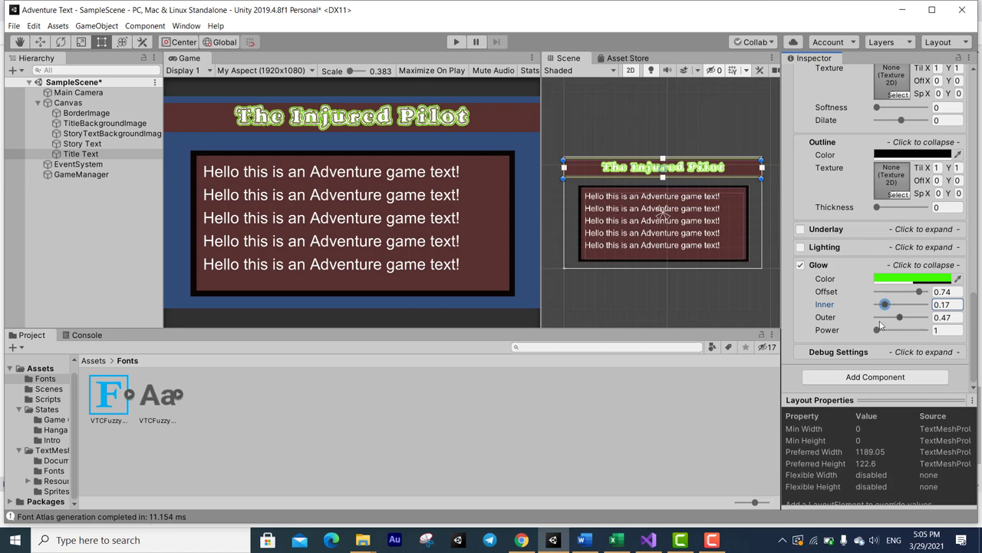
{"action": "mouse_move", "coordinate": [900, 318]}
{"action": "left_mouse_down"}
{"action": "mouse_move", "coordinate": [926, 318]}
{"action": "mouse_move", "coordinate": [872, 307]}
{"action": "left_mouse_up"}
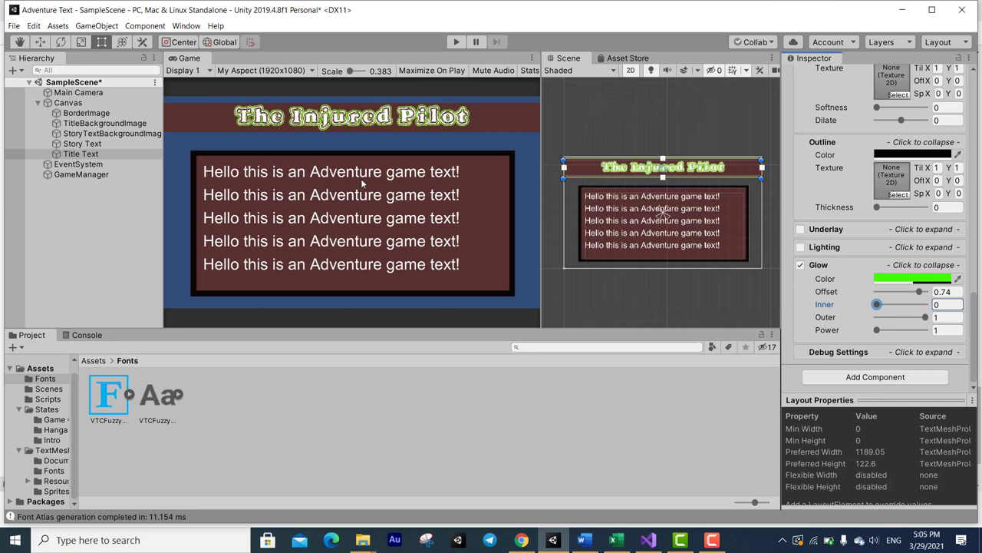
Change the title's glow colour from green to orange (FFAD00).
{"action": "left_click", "coordinate": [890, 279]}
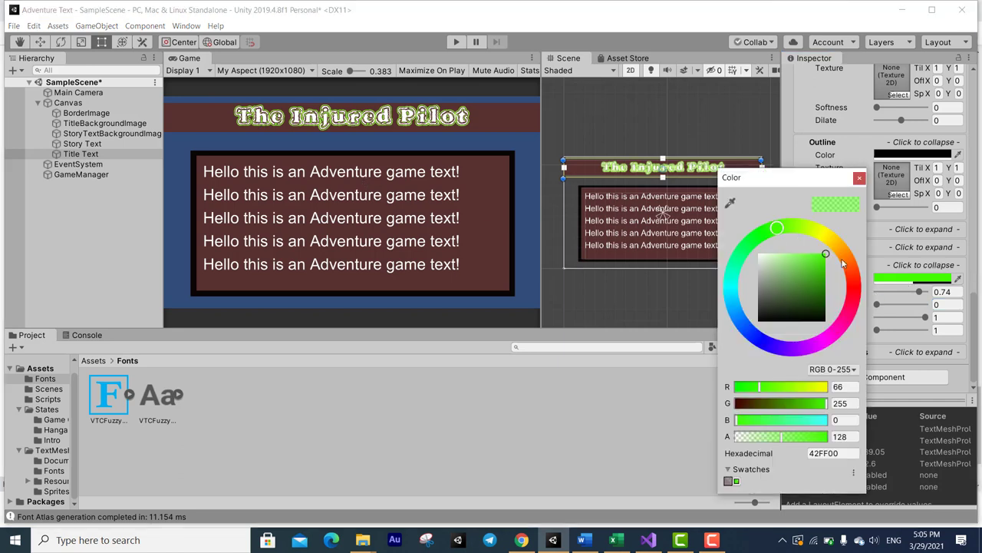
{"action": "left_click", "coordinate": [842, 257]}
{"action": "left_click_drag", "start_coordinate": [842, 257], "coordinate": [839, 247]}
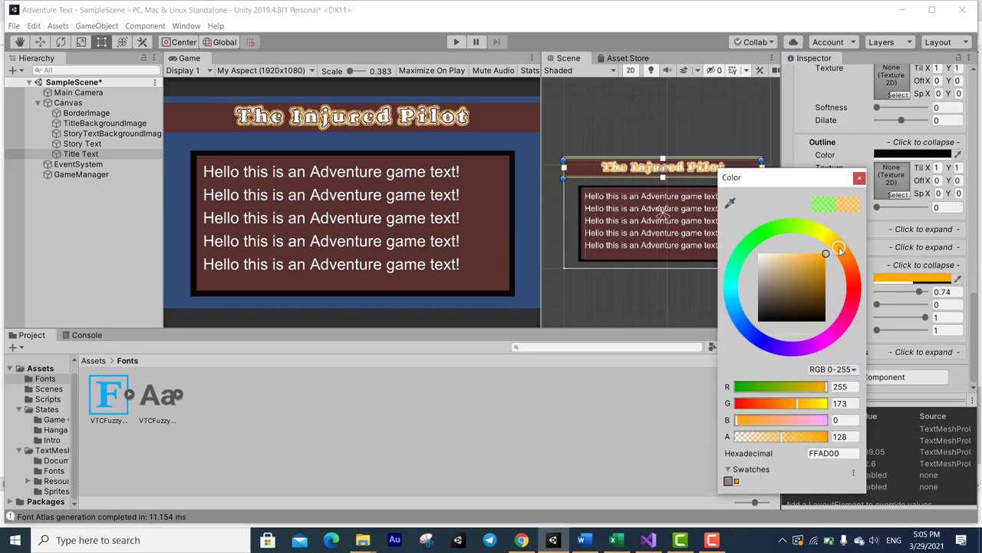
{"action": "left_click", "coordinate": [860, 178]}
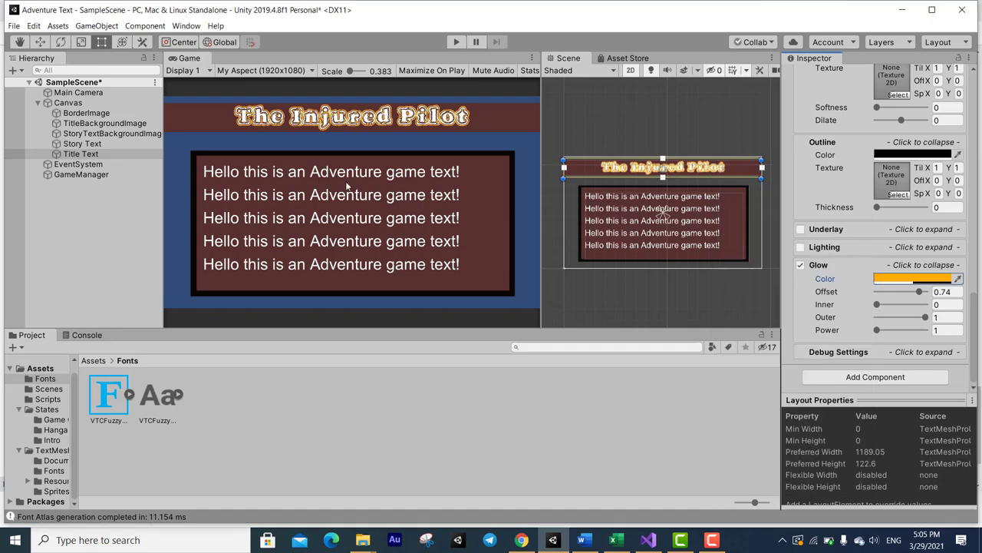
Turn on Lighting for the title and expand its Bevel settings.
{"action": "scroll", "coordinate": [907, 284], "scroll_direction": "up", "scroll_amount": 5}
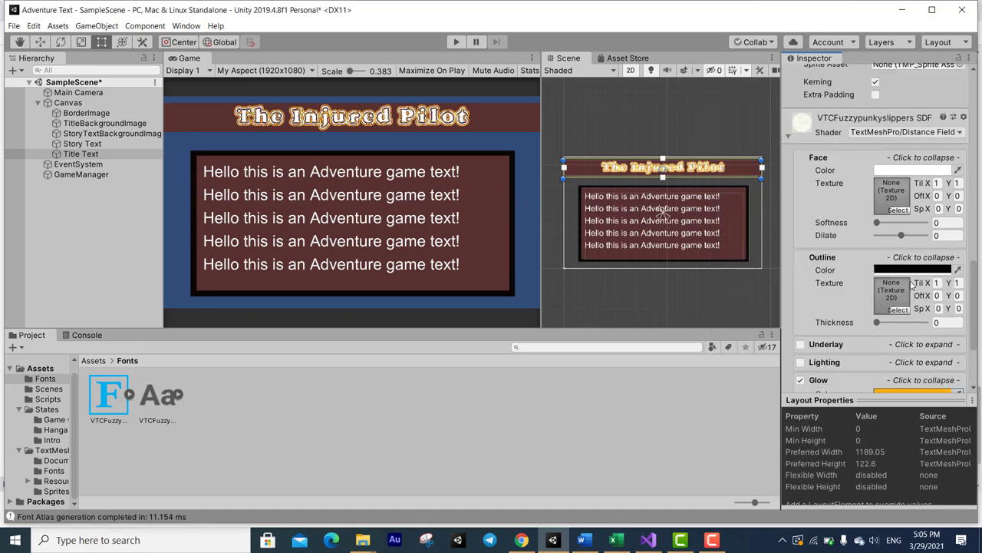
{"action": "scroll", "coordinate": [910, 286], "scroll_direction": "up", "scroll_amount": 5}
{"action": "scroll", "coordinate": [909, 286], "scroll_direction": "up", "scroll_amount": 5}
{"action": "scroll", "coordinate": [908, 286], "scroll_direction": "up", "scroll_amount": 5}
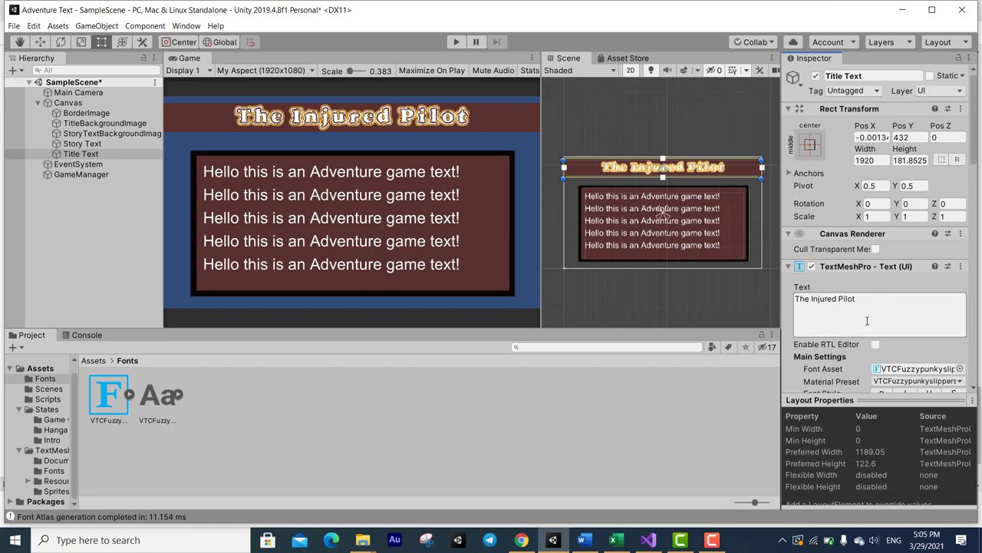
{"action": "scroll", "coordinate": [890, 288], "scroll_direction": "down", "scroll_amount": 5}
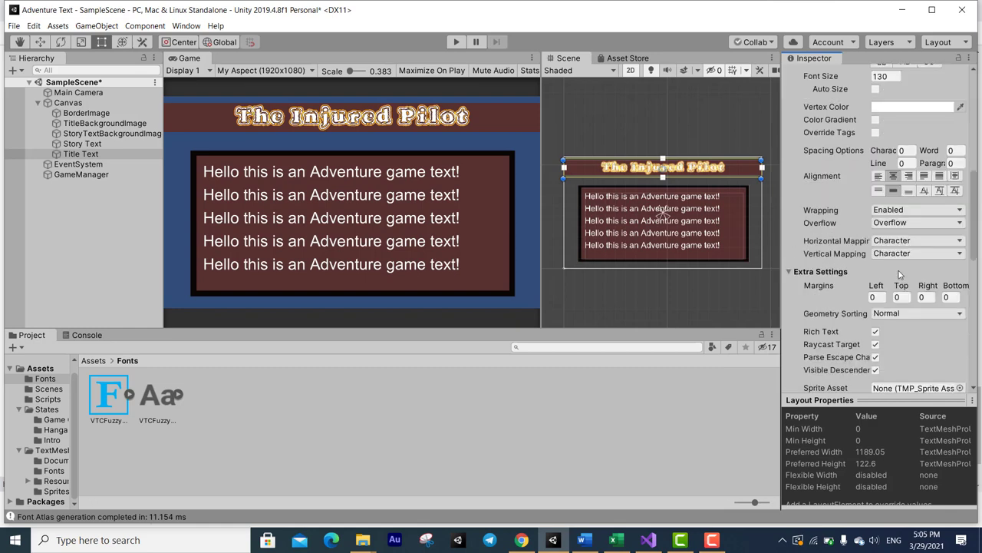
{"action": "scroll", "coordinate": [893, 286], "scroll_direction": "down", "scroll_amount": 3}
{"action": "scroll", "coordinate": [892, 287], "scroll_direction": "down", "scroll_amount": 3}
{"action": "scroll", "coordinate": [907, 294], "scroll_direction": "up", "scroll_amount": 3}
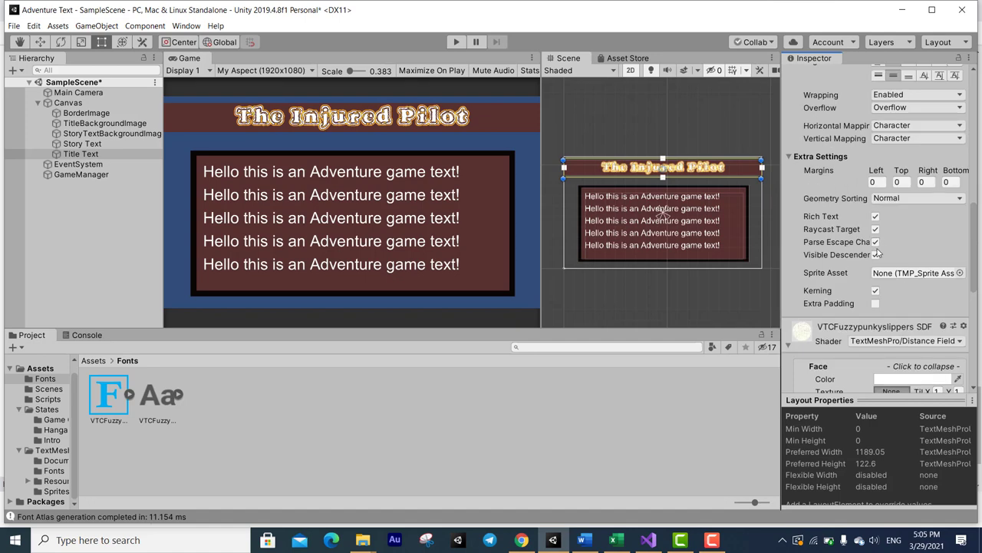
{"action": "scroll", "coordinate": [877, 257], "scroll_direction": "down", "scroll_amount": 6}
{"action": "scroll", "coordinate": [877, 270], "scroll_direction": "down", "scroll_amount": 3}
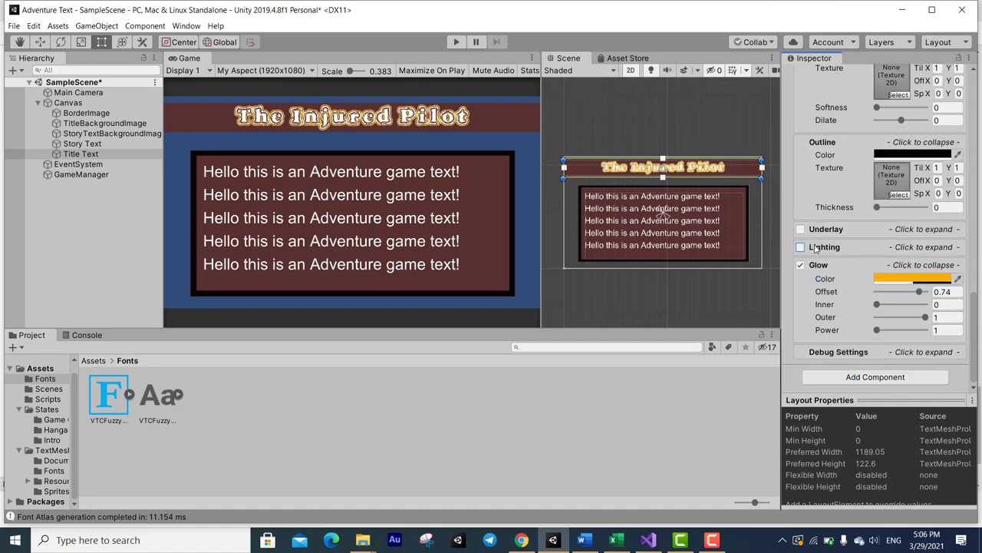
{"action": "left_click", "coordinate": [825, 247]}
{"action": "left_click", "coordinate": [801, 247]}
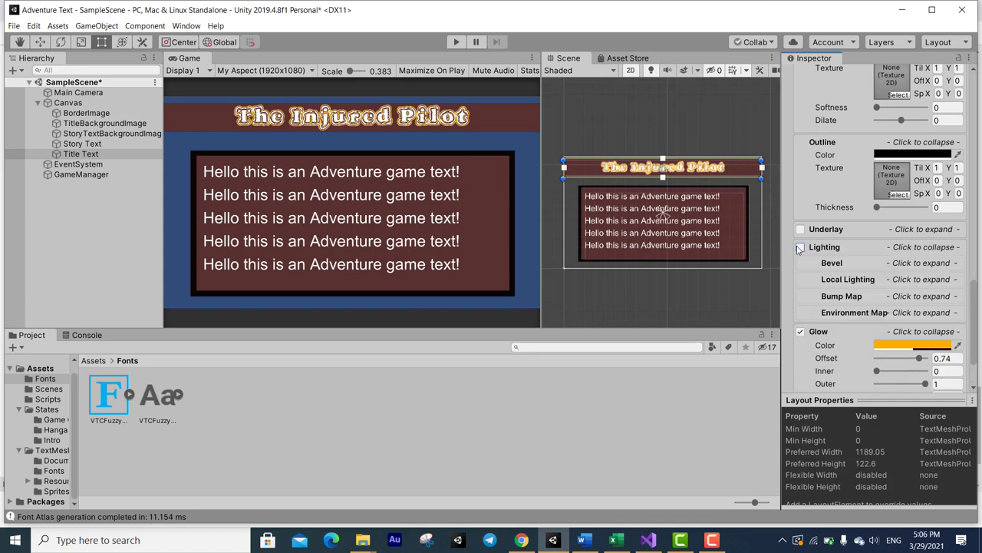
{"action": "left_click", "coordinate": [838, 265]}
Make it an Inner Bevel with amount 0.22, offset -0.34, width -0.12, roundness 0.39.
{"action": "mouse_move", "coordinate": [901, 289]}
{"action": "left_mouse_down"}
{"action": "mouse_move", "coordinate": [923, 288]}
{"action": "mouse_move", "coordinate": [884, 301]}
{"action": "mouse_move", "coordinate": [911, 314]}
{"action": "mouse_move", "coordinate": [892, 326]}
{"action": "mouse_move", "coordinate": [902, 343]}
{"action": "left_mouse_up"}
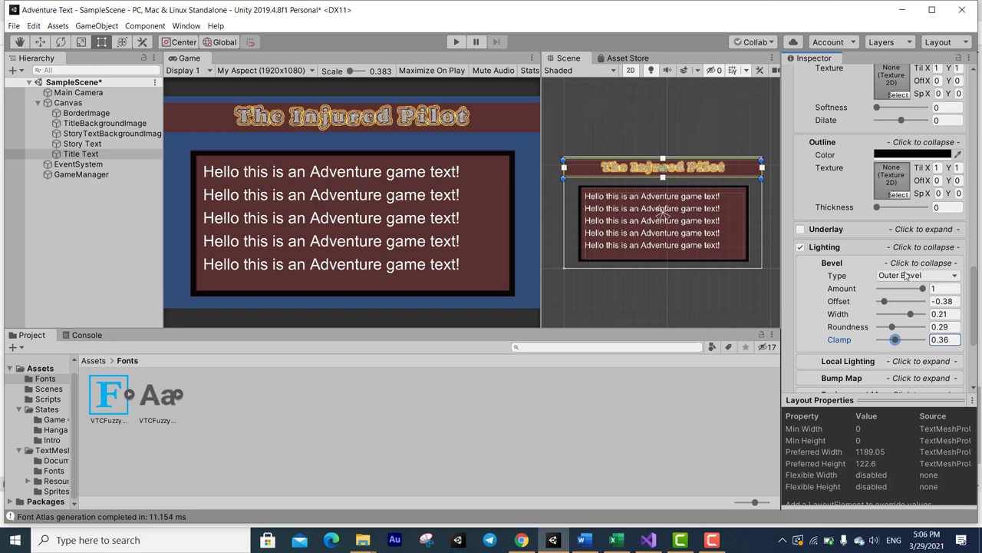
{"action": "left_click_drag", "start_coordinate": [922, 287], "coordinate": [909, 288]}
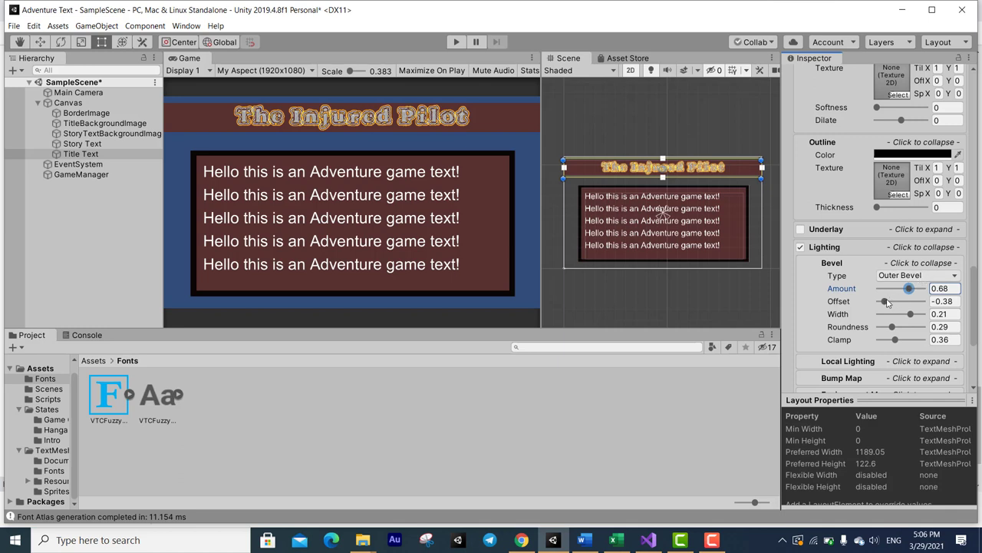
{"action": "mouse_move", "coordinate": [884, 301]}
{"action": "left_mouse_down"}
{"action": "mouse_move", "coordinate": [908, 306]}
{"action": "mouse_move", "coordinate": [884, 302]}
{"action": "left_mouse_up"}
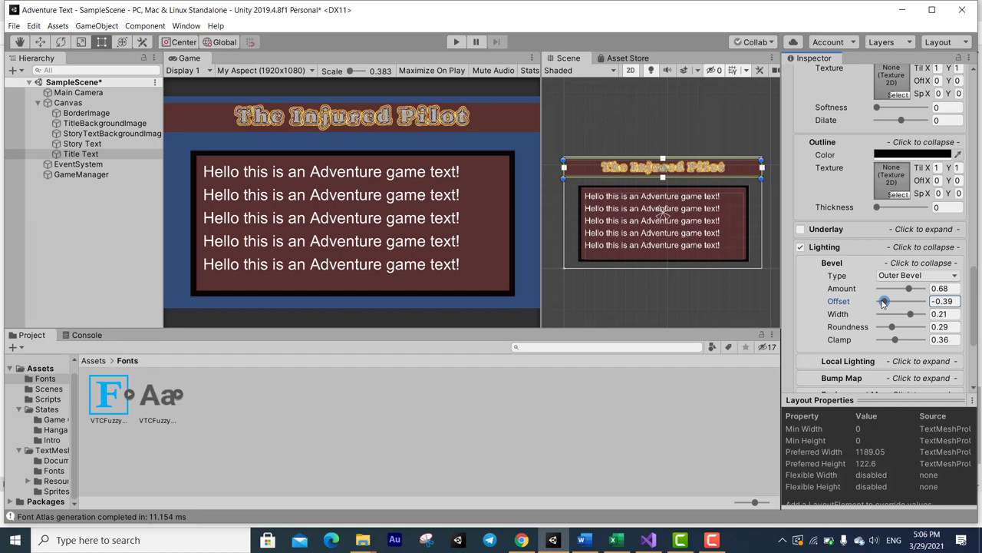
{"action": "left_click_drag", "start_coordinate": [883, 302], "coordinate": [886, 301]}
{"action": "left_click_drag", "start_coordinate": [892, 327], "coordinate": [899, 326]}
{"action": "left_click_drag", "start_coordinate": [911, 314], "coordinate": [895, 315]}
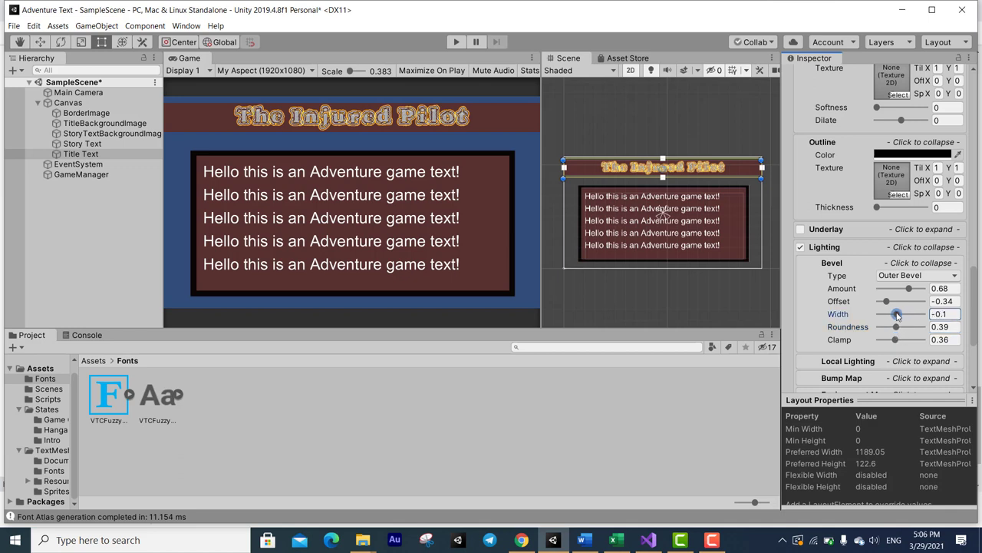
{"action": "left_click", "coordinate": [904, 275]}
{"action": "left_click", "coordinate": [908, 301]}
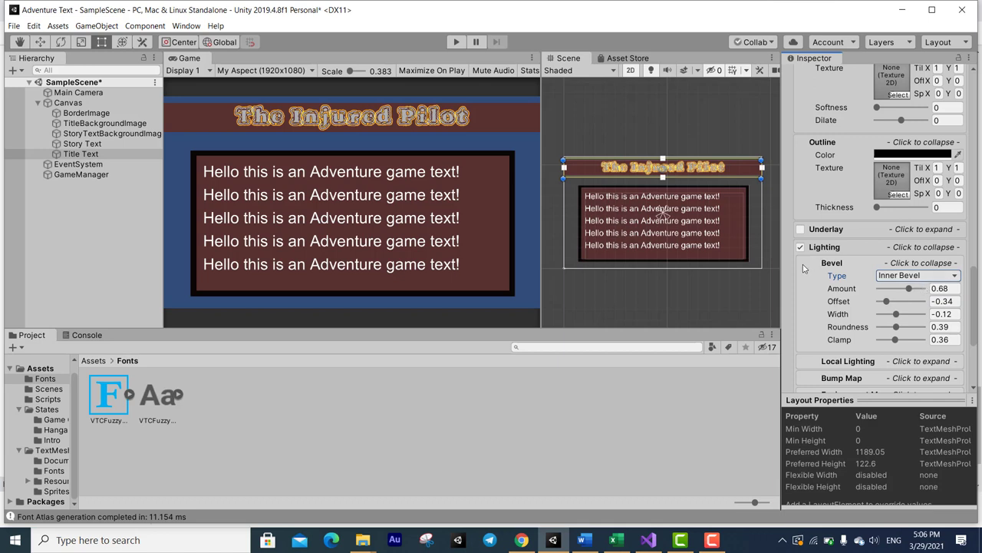
{"action": "mouse_move", "coordinate": [909, 288]}
{"action": "left_mouse_down"}
{"action": "mouse_move", "coordinate": [893, 289]}
{"action": "mouse_move", "coordinate": [926, 288]}
{"action": "left_mouse_up"}
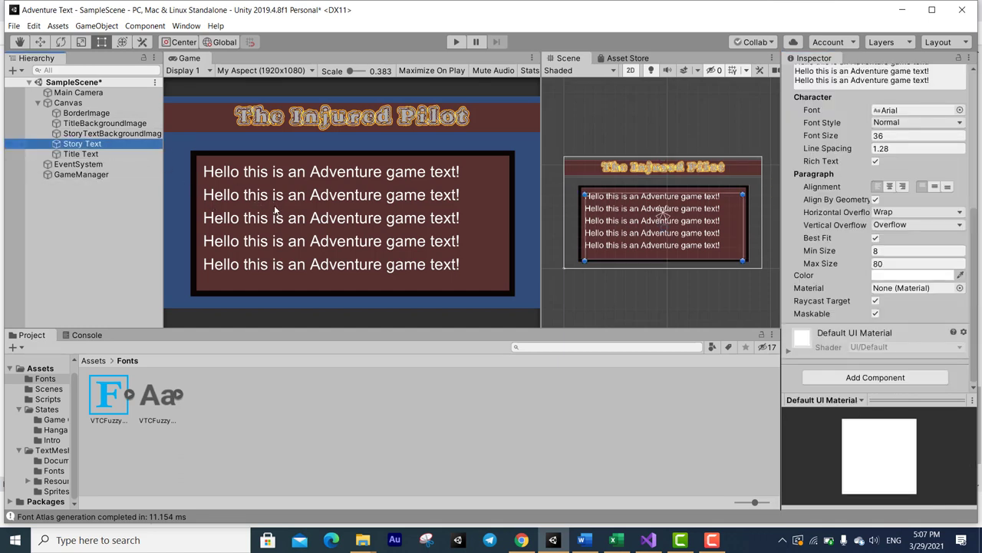
Enter Play mode to test the game.
{"action": "left_click", "coordinate": [456, 42]}
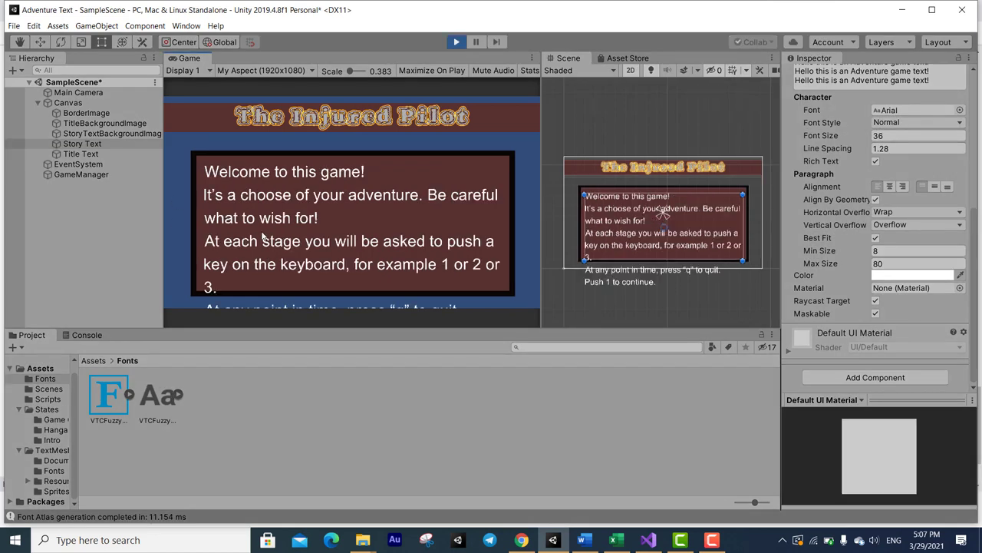
Run a second test of the game, then stop Play mode and select Story Text.
{"action": "left_click", "coordinate": [463, 42]}
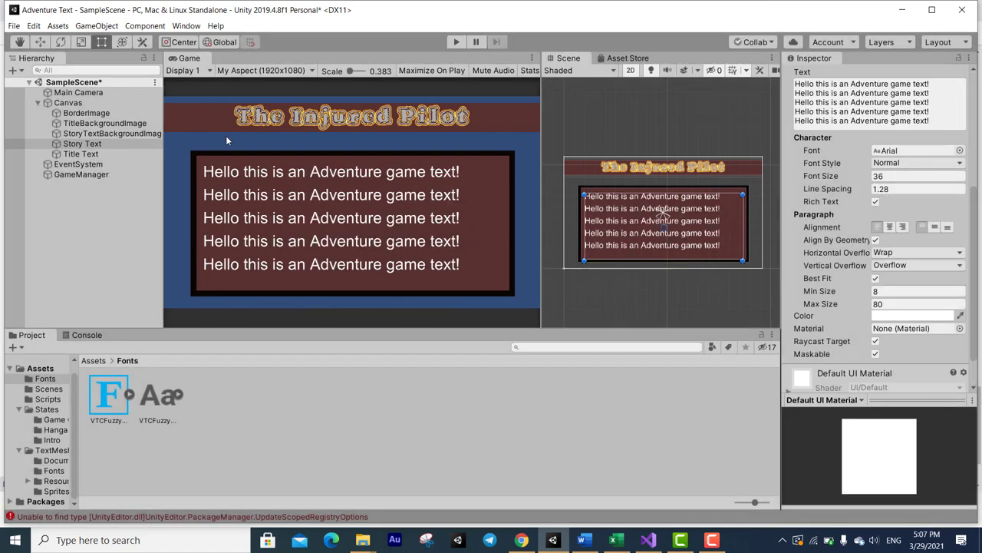
{"action": "left_click", "coordinate": [102, 154]}
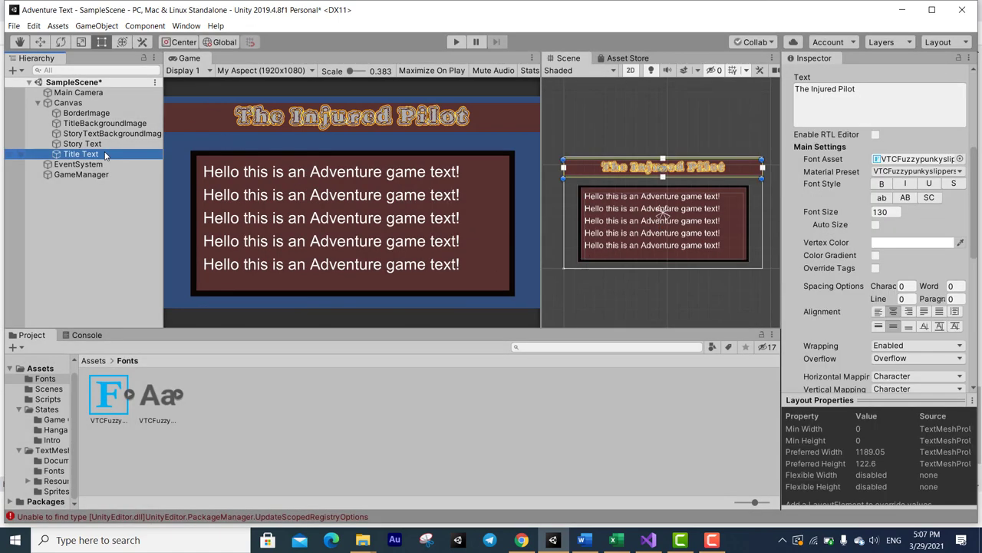
{"action": "left_click", "coordinate": [456, 43]}
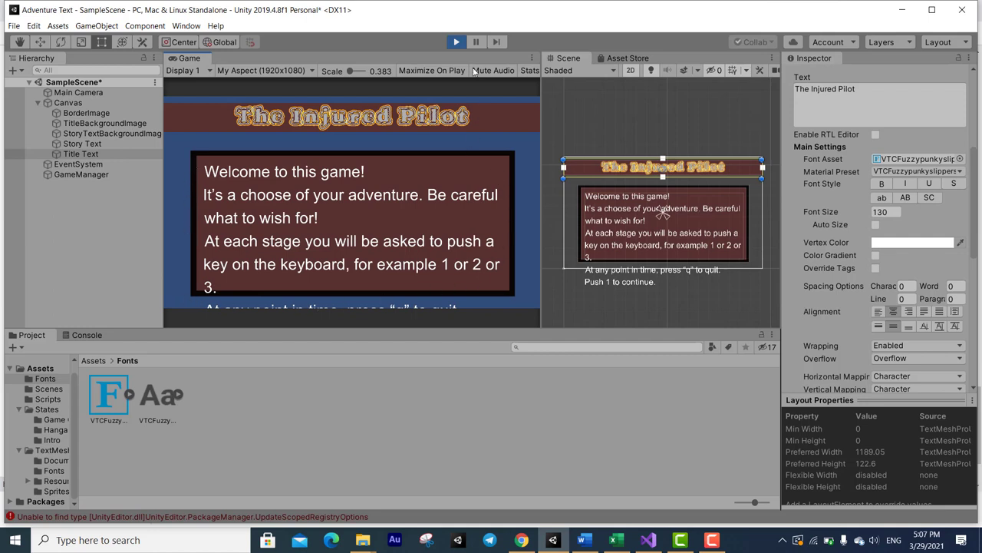
{"action": "left_click", "coordinate": [457, 41]}
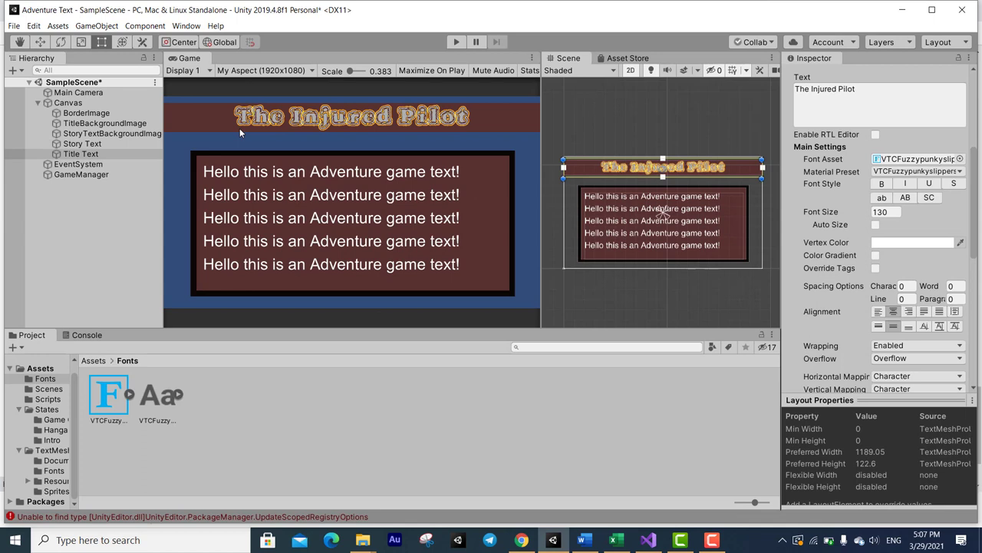
{"action": "left_click", "coordinate": [82, 143]}
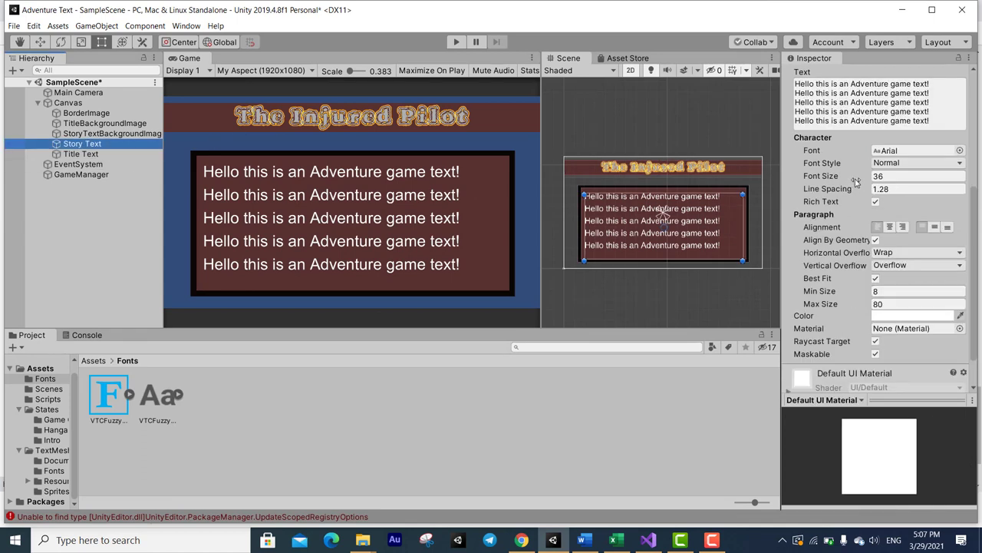
Turn off Best Fit on Story Text, set font size 39, and test-run the game.
{"action": "left_click_drag", "start_coordinate": [854, 182], "coordinate": [841, 181]}
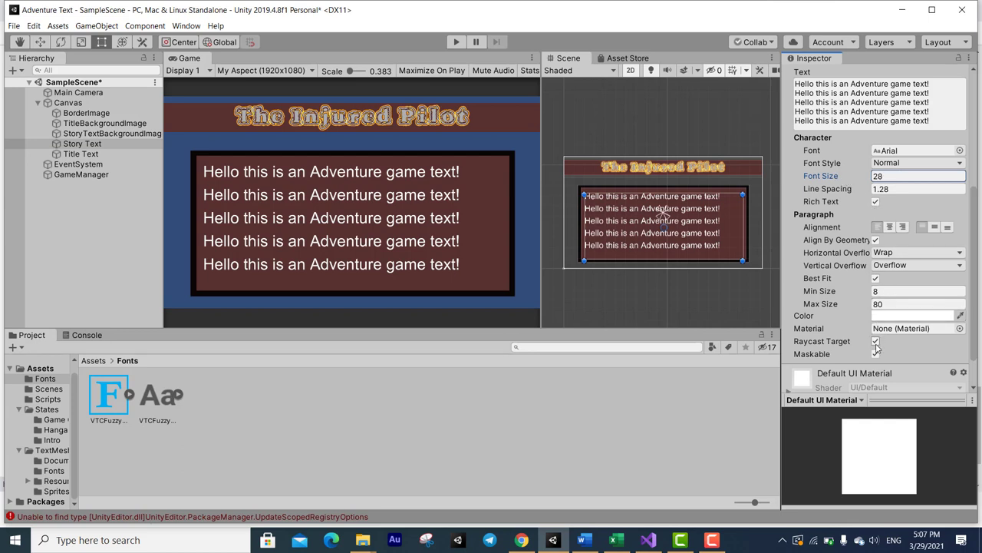
{"action": "left_click", "coordinate": [875, 278]}
{"action": "left_click", "coordinate": [876, 278]}
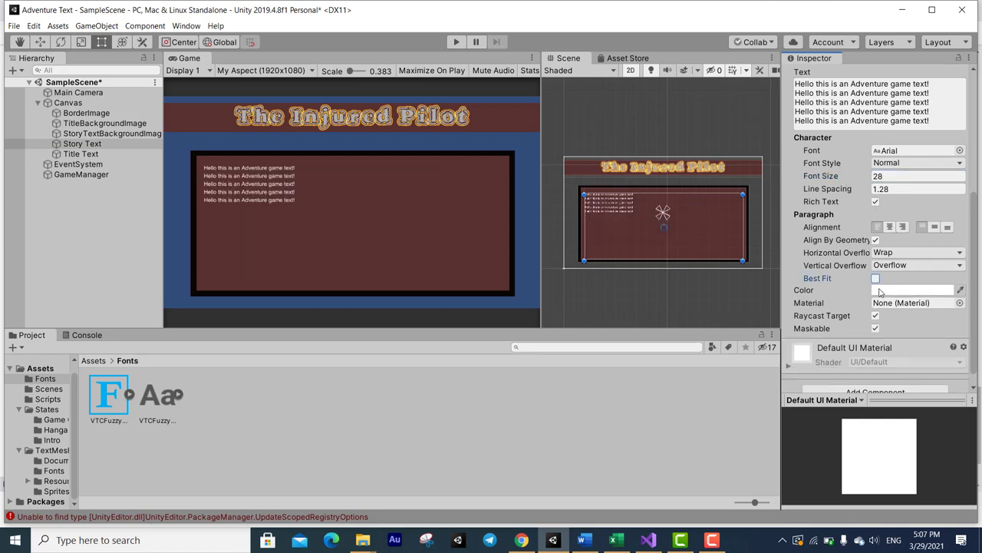
{"action": "left_click", "coordinate": [875, 278]}
{"action": "left_click_drag", "start_coordinate": [858, 178], "coordinate": [868, 177]}
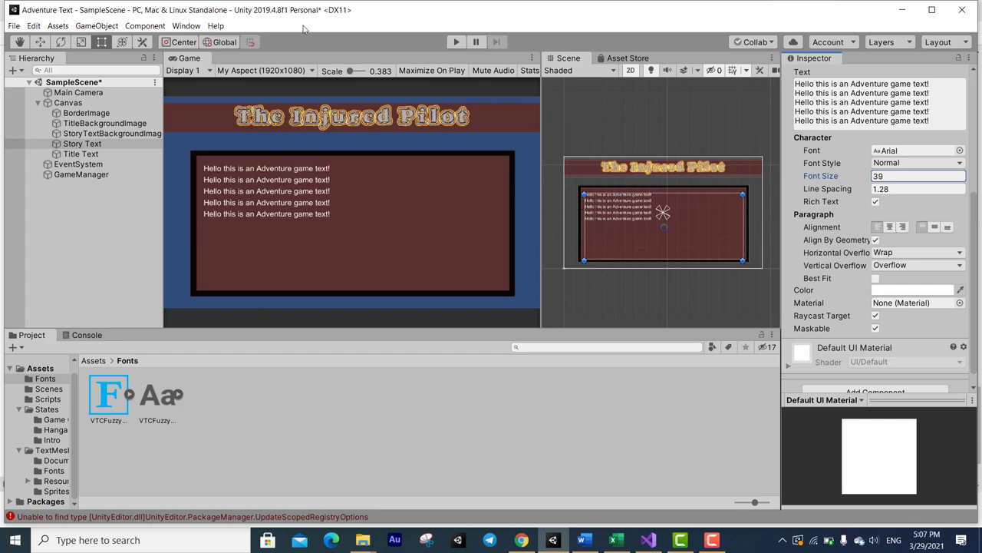
{"action": "left_click", "coordinate": [456, 41]}
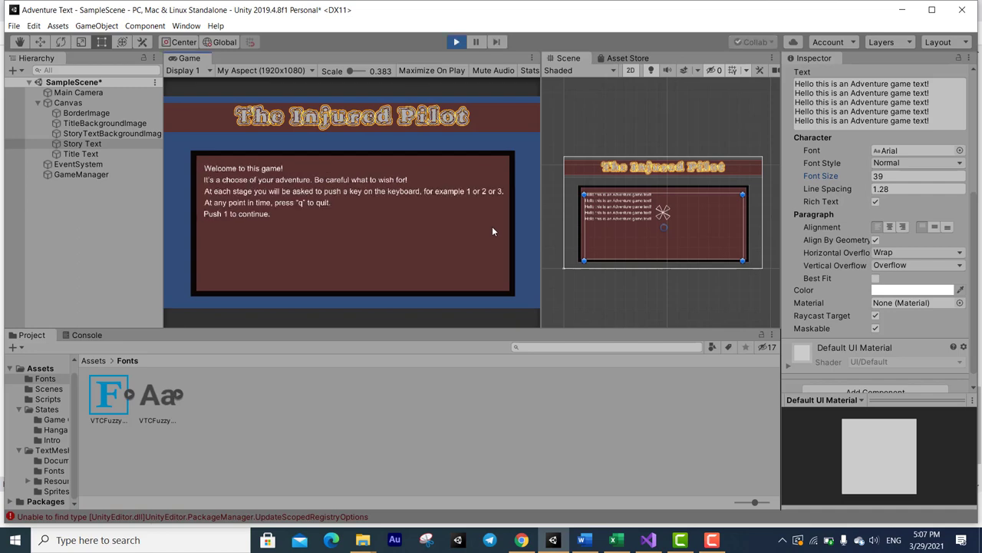
Advance through several story screens with choices 1 and 2, confirming text fits at size 39, then stop Play mode.
{"action": "key", "text": "1"}
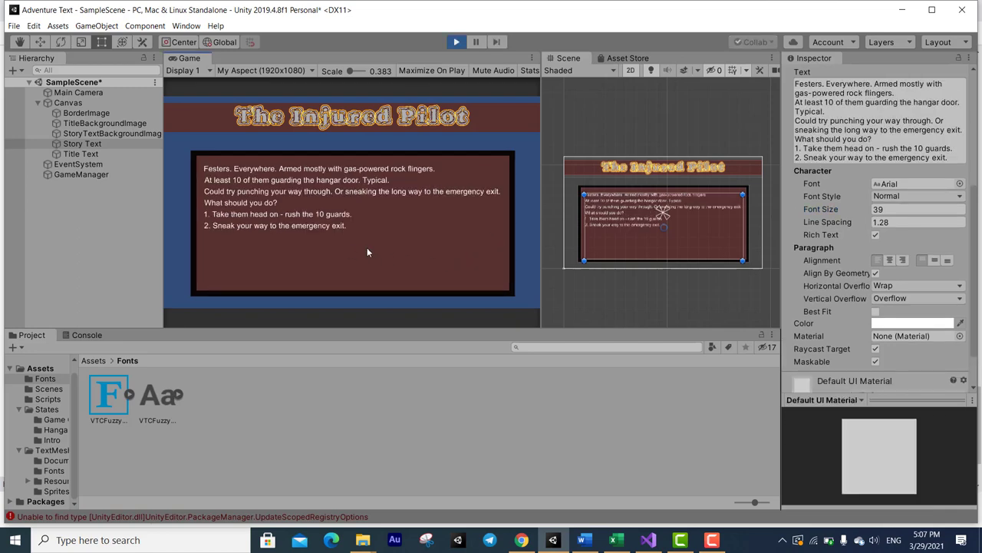
{"action": "key", "text": "1"}
{"action": "key", "text": "1"}
{"action": "key", "text": "1"}
{"action": "key", "text": "1"}
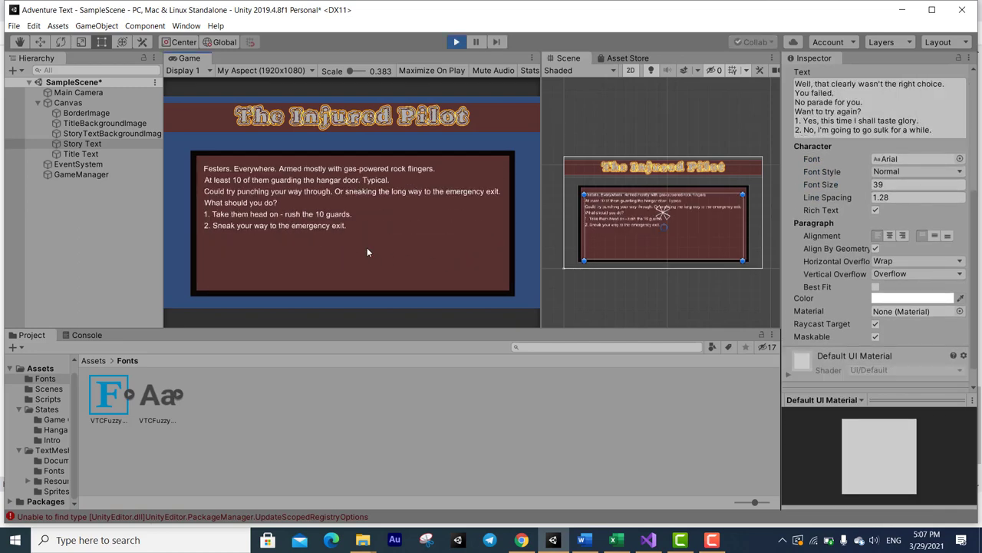
{"action": "key", "text": "1"}
{"action": "key", "text": "1"}
{"action": "key", "text": "1"}
{"action": "key", "text": "2"}
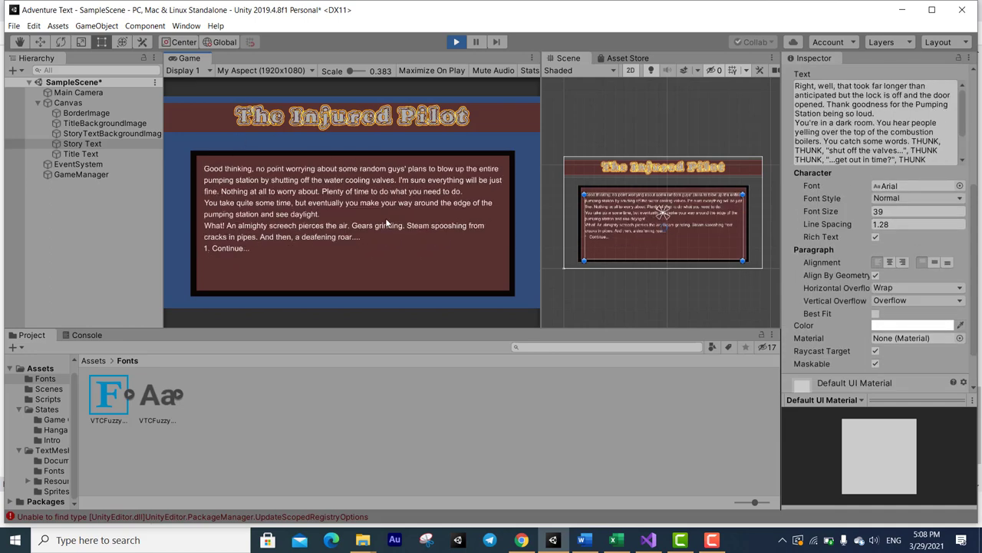
{"action": "key", "text": "1"}
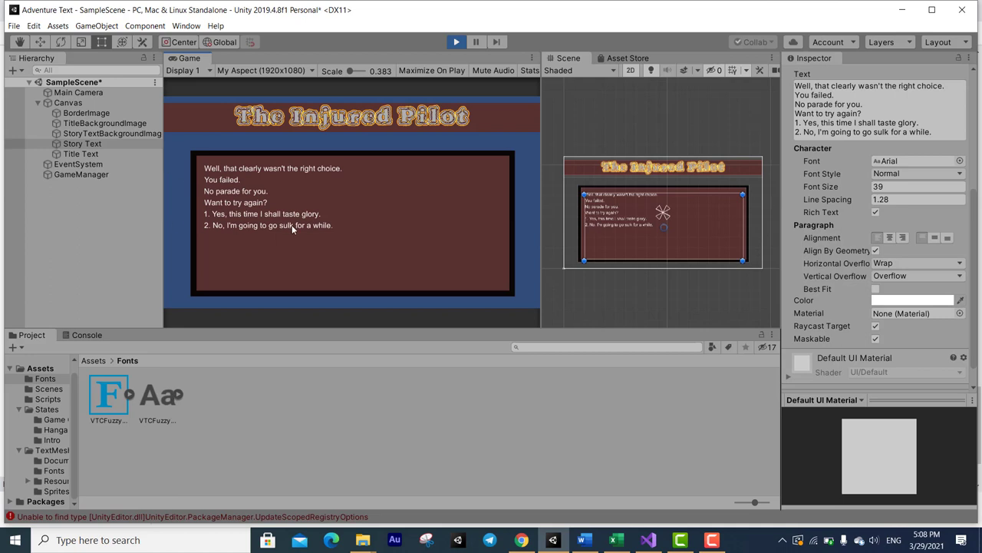
{"action": "left_click", "coordinate": [461, 44]}
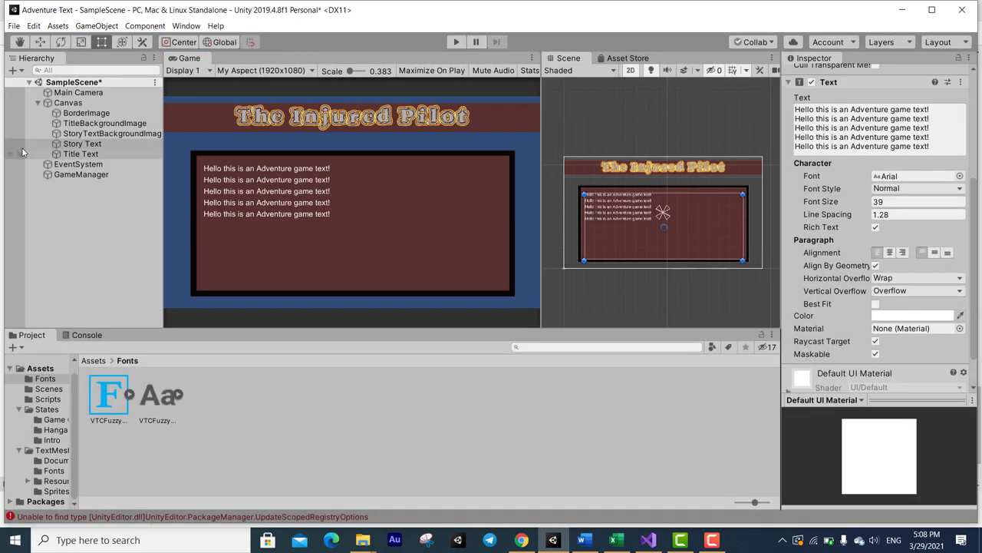
Review the Title Text, Story Text, GameManager script references and BorderImage settings.
{"action": "left_click", "coordinate": [84, 154]}
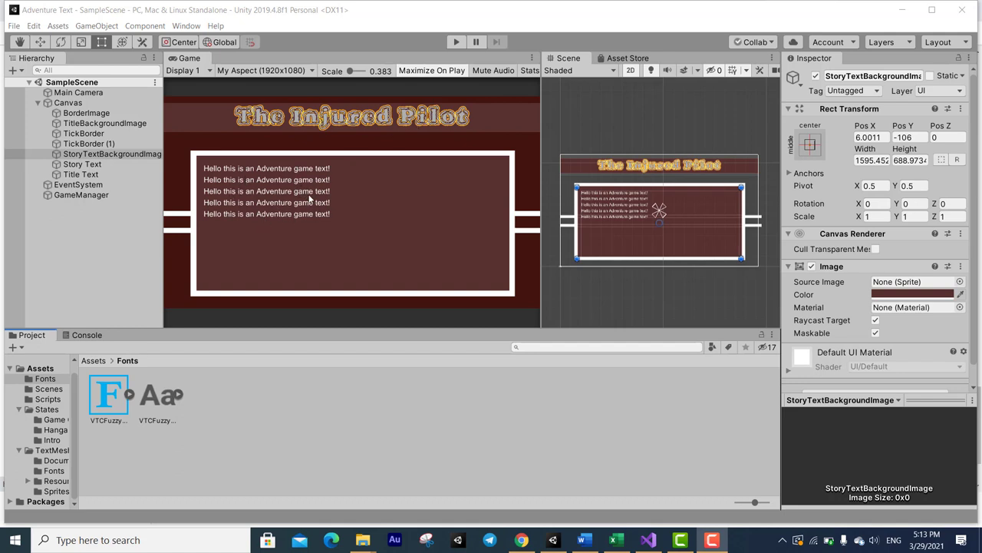
{"action": "left_click", "coordinate": [88, 164]}
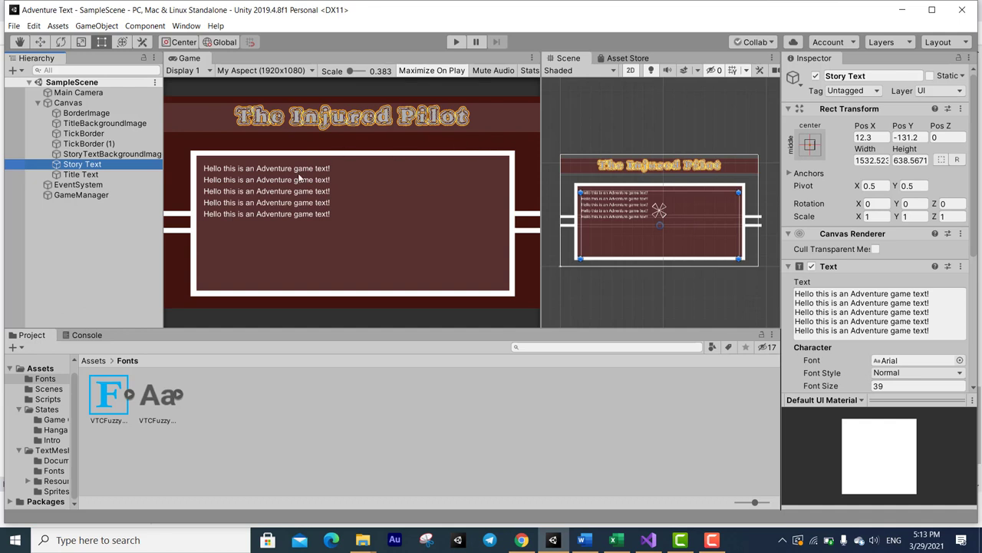
{"action": "scroll", "coordinate": [842, 227], "scroll_direction": "down", "scroll_amount": 5}
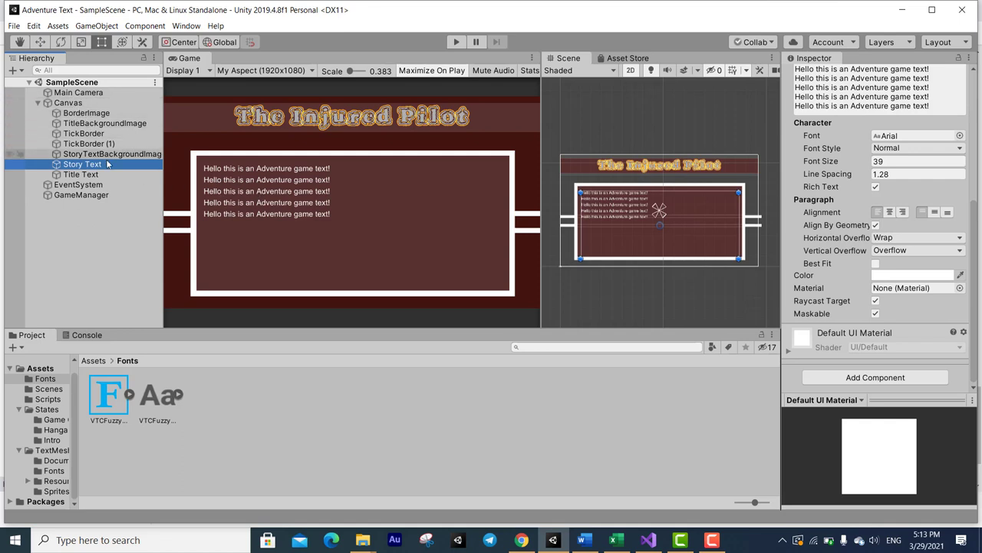
{"action": "left_click", "coordinate": [82, 194]}
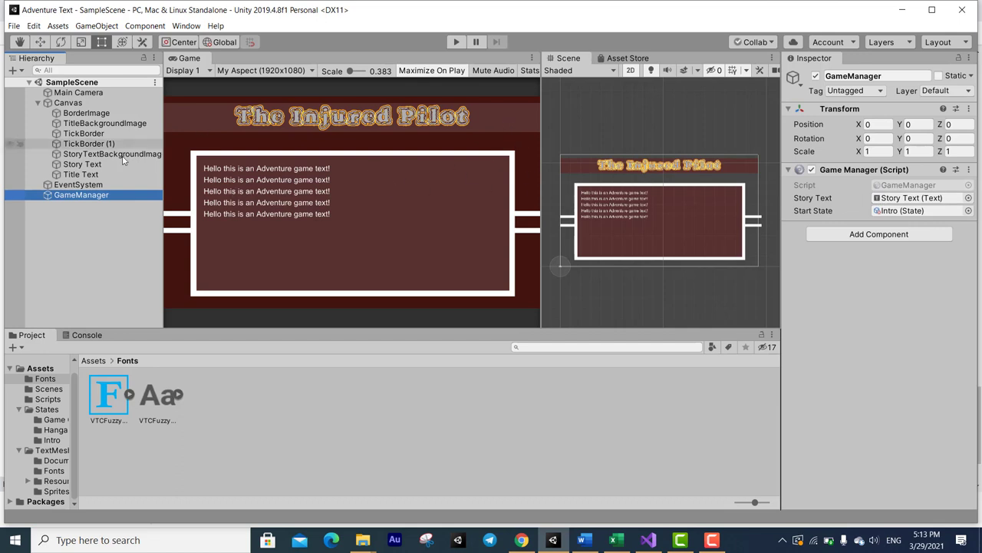
{"action": "left_click", "coordinate": [92, 115]}
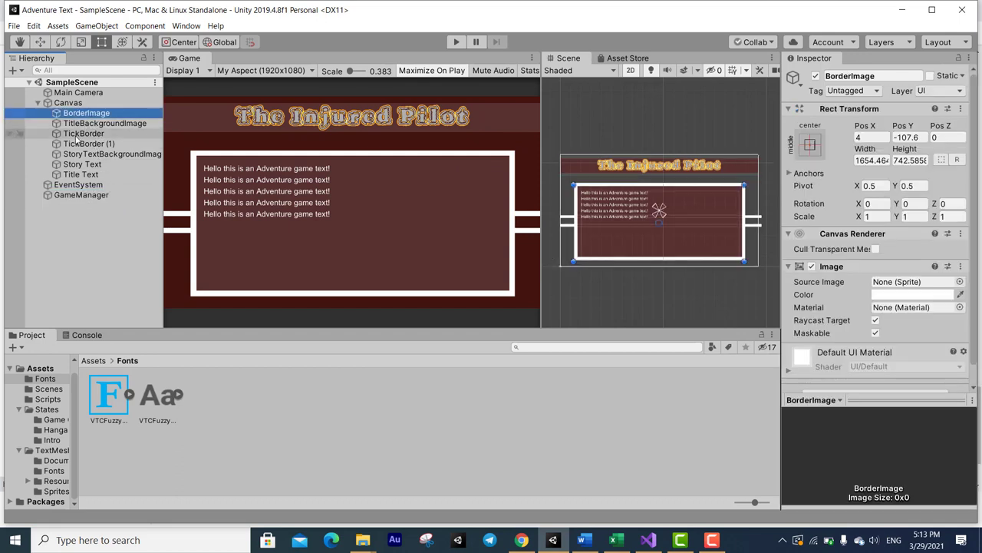
Frame the TickBorder bar in the Scene view and start the game in Play mode.
{"action": "left_click", "coordinate": [77, 136]}
{"action": "key", "text": "f"}
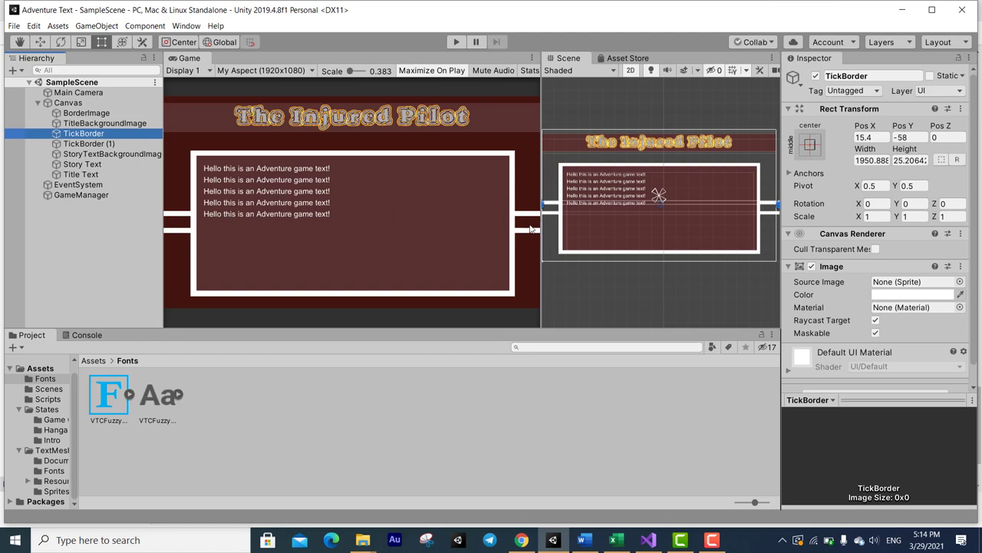
{"action": "left_click", "coordinate": [456, 42]}
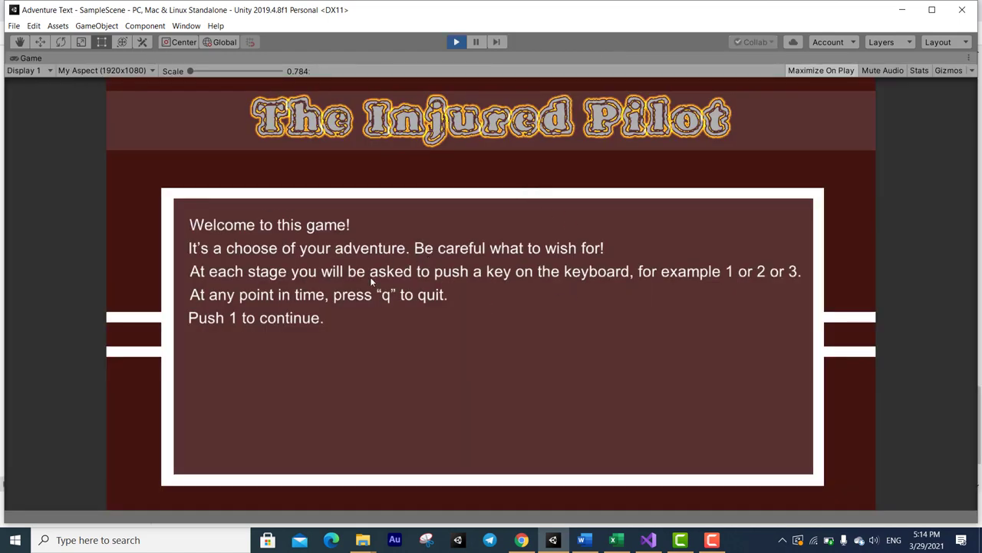
Test a story branch past the emergency exit door screen using choices 1 and 2.
{"action": "key", "text": "1"}
{"action": "key", "text": "2"}
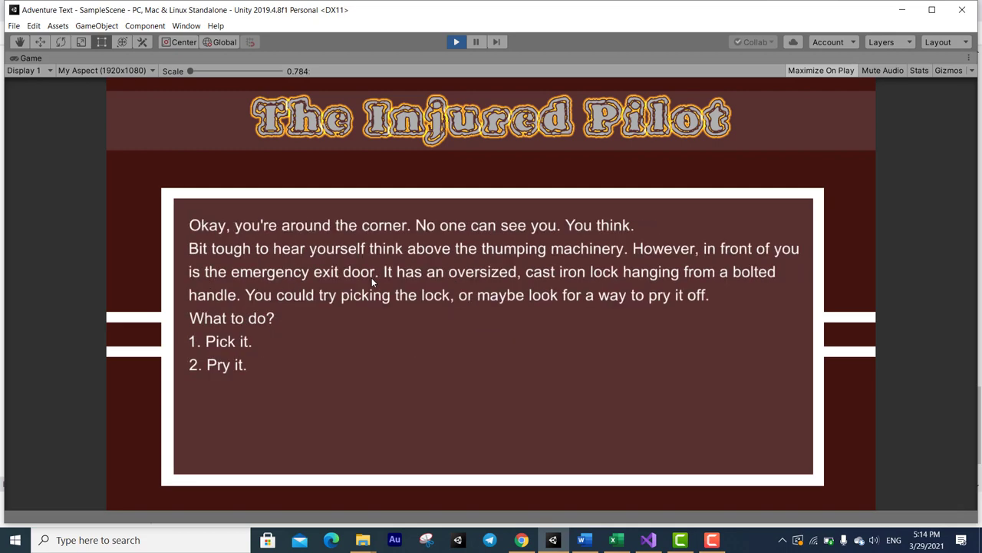
{"action": "key", "text": "2"}
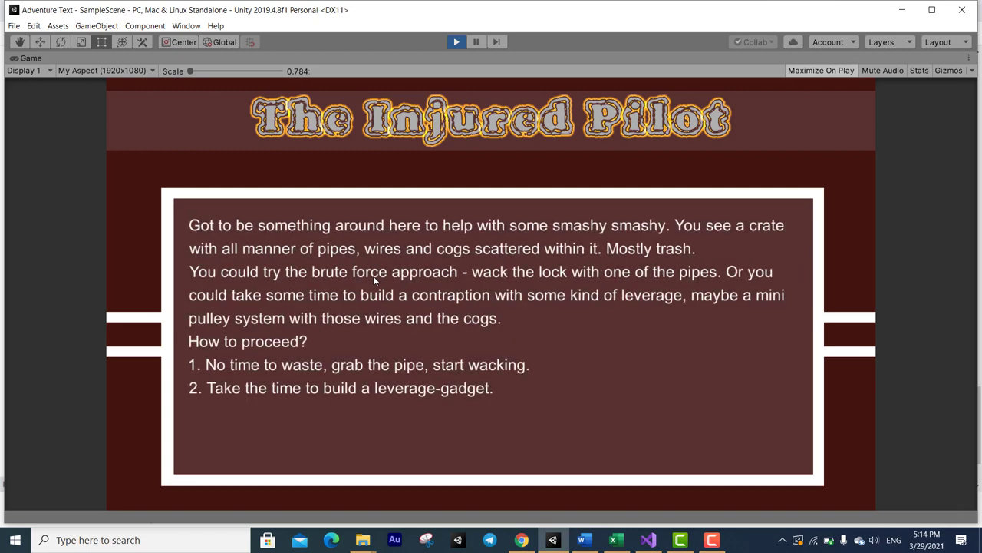
{"action": "key", "text": "2"}
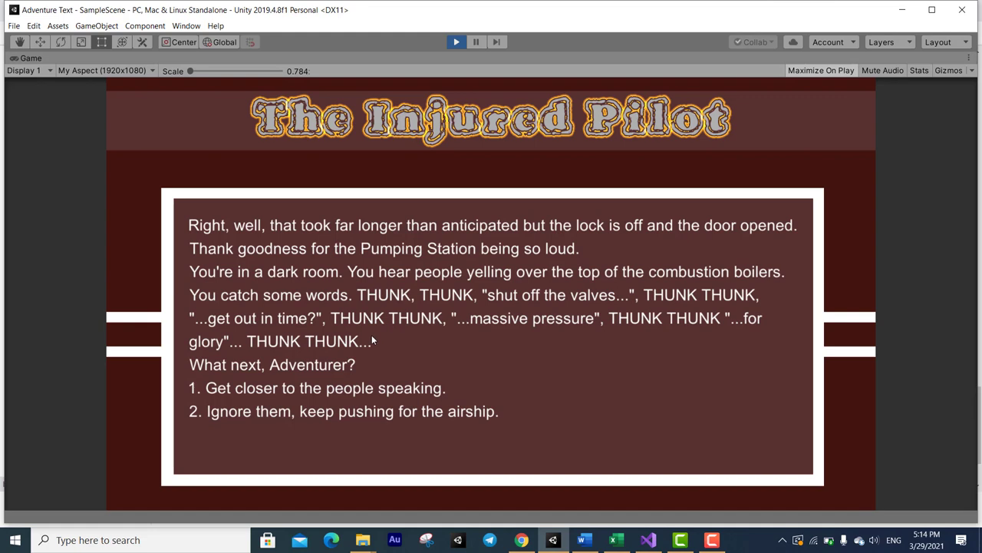
{"action": "key", "text": "1"}
{"action": "key", "text": "1"}
Restart the story, try picking and prying the lock to reach 'You failed', then stop Play mode.
{"action": "key", "text": "1"}
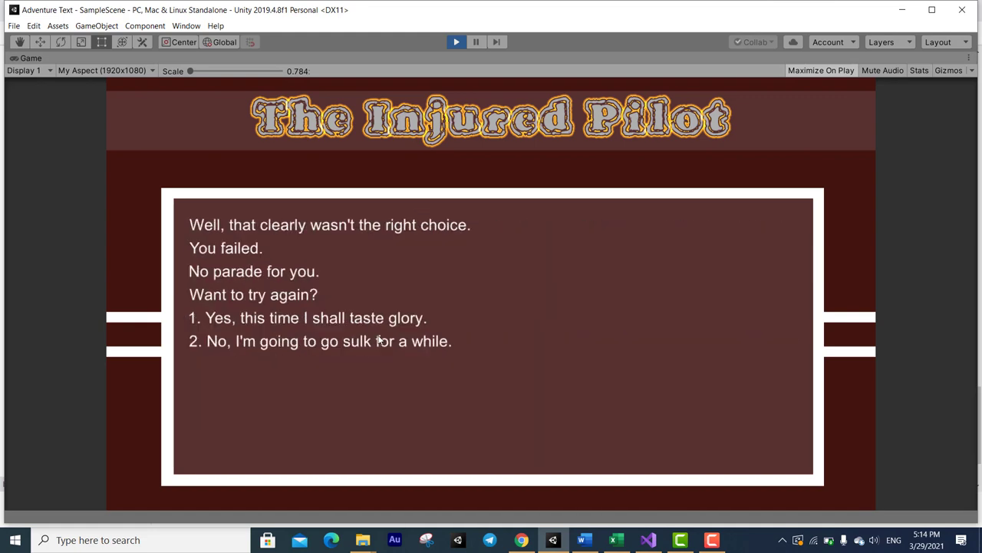
{"action": "key", "text": "1"}
{"action": "key", "text": "1"}
{"action": "key", "text": "2"}
{"action": "key", "text": "1"}
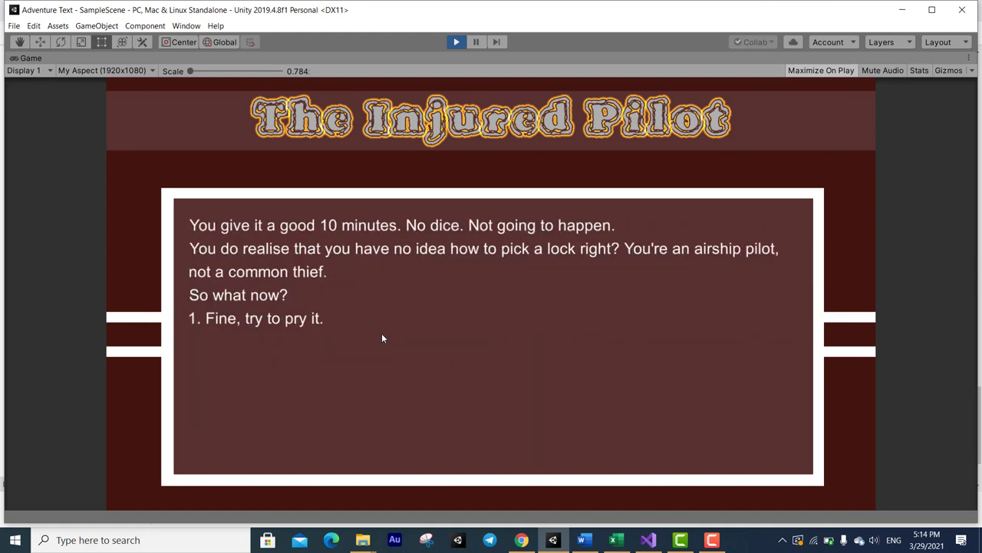
{"action": "key", "text": "1"}
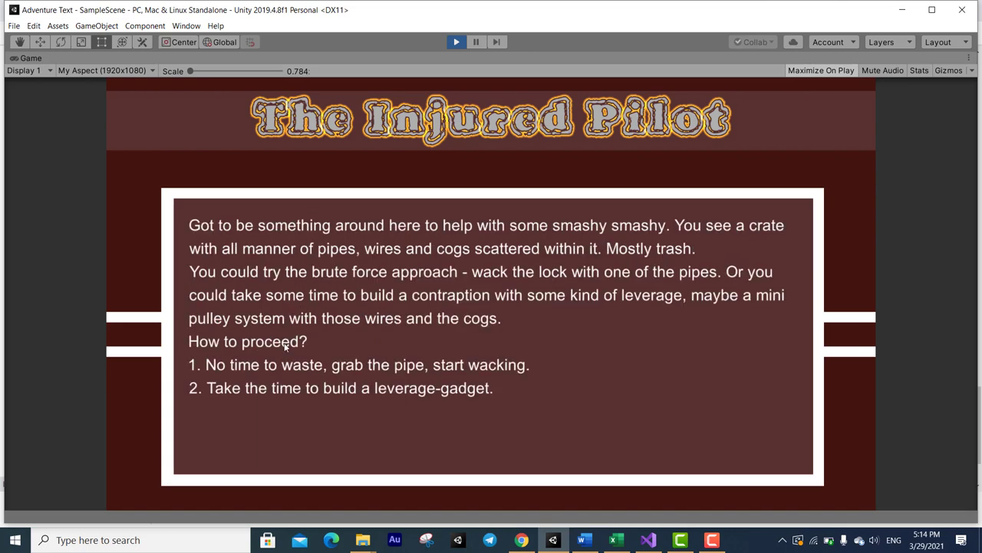
{"action": "key", "text": "2"}
{"action": "key", "text": "2"}
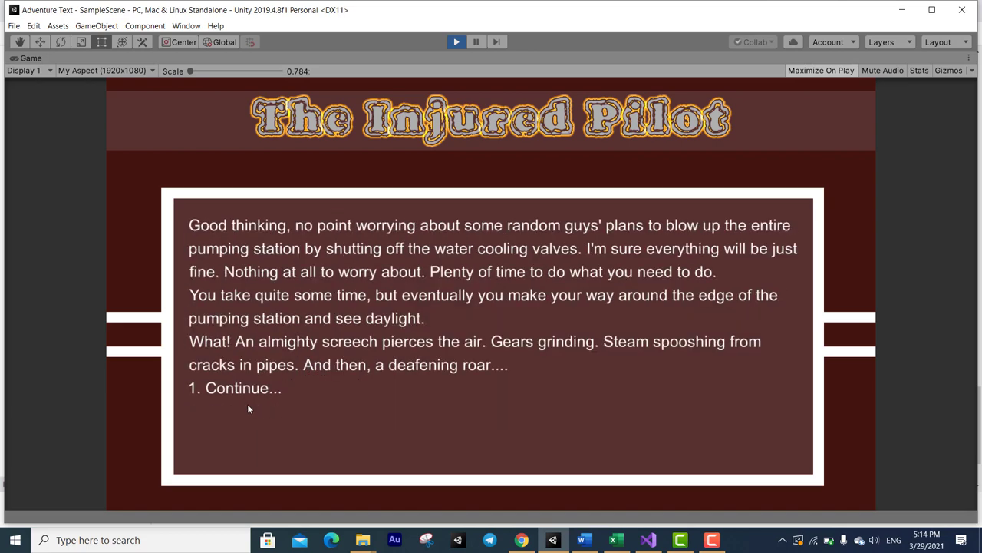
{"action": "key", "text": "1"}
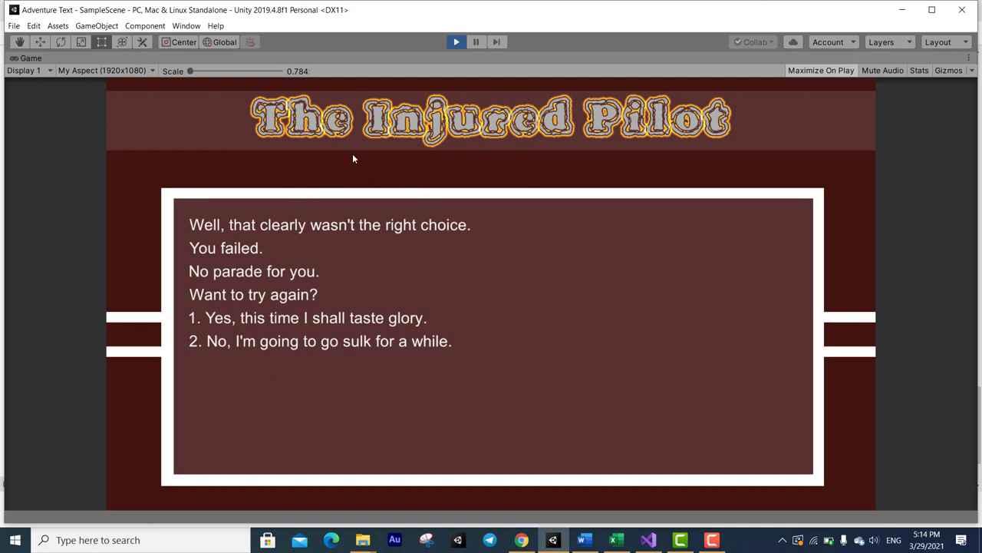
{"action": "left_click", "coordinate": [457, 42]}
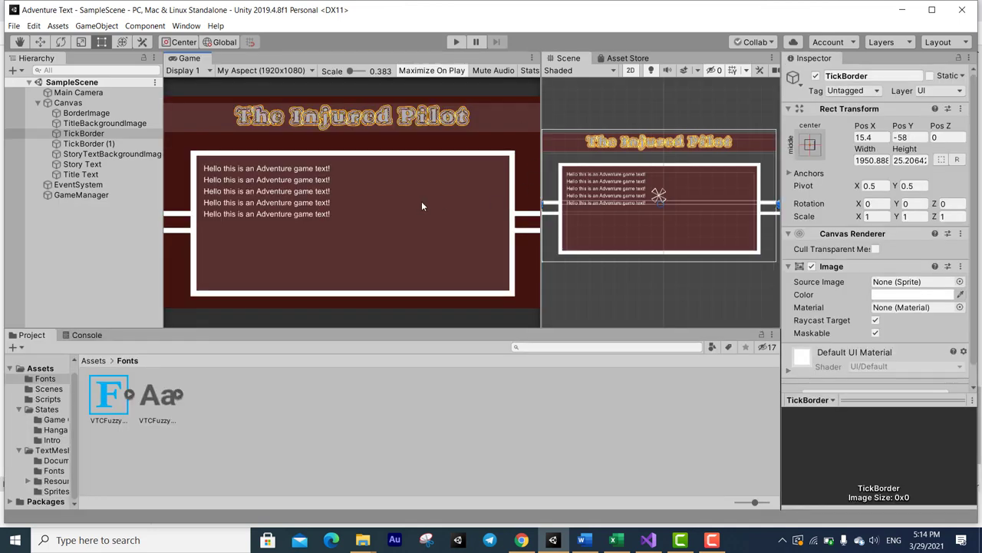
{"action": "left_click", "coordinate": [14, 25]}
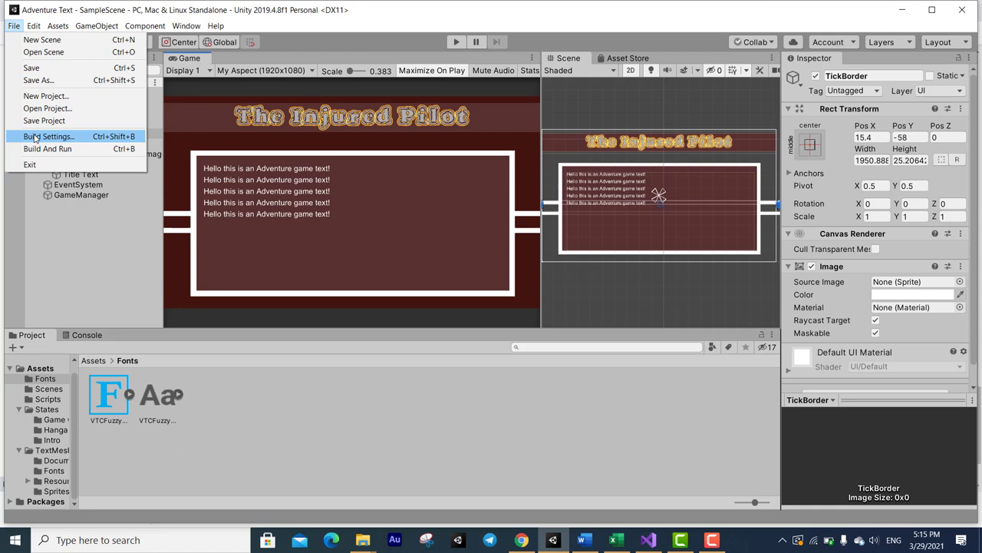
{"action": "left_click", "coordinate": [35, 137]}
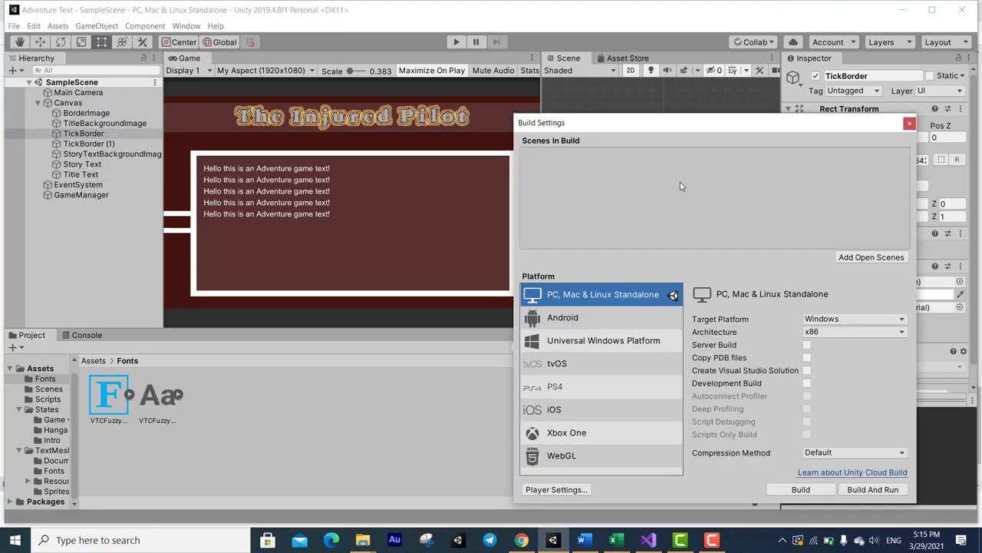
{"action": "left_click_drag", "start_coordinate": [684, 123], "coordinate": [601, 57]}
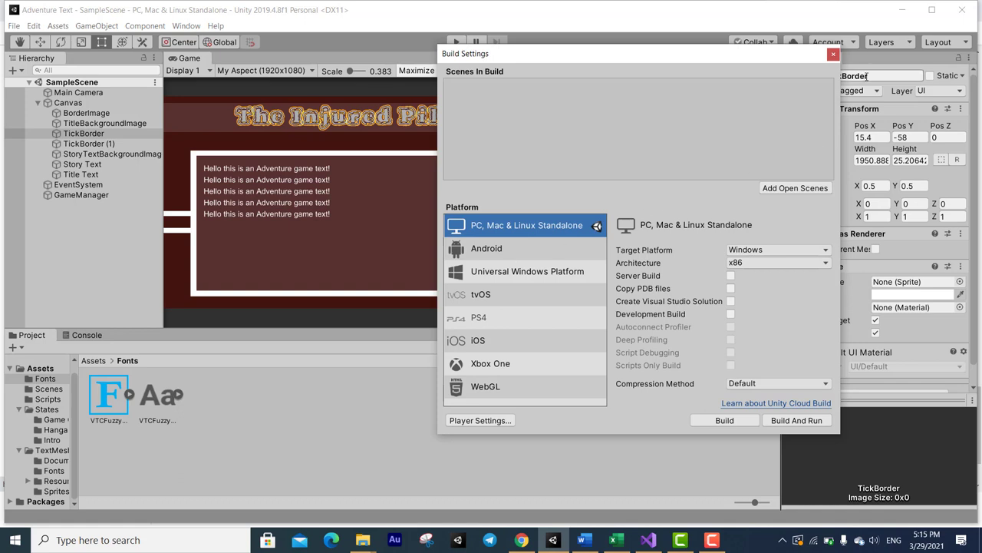
{"action": "left_click", "coordinate": [837, 58]}
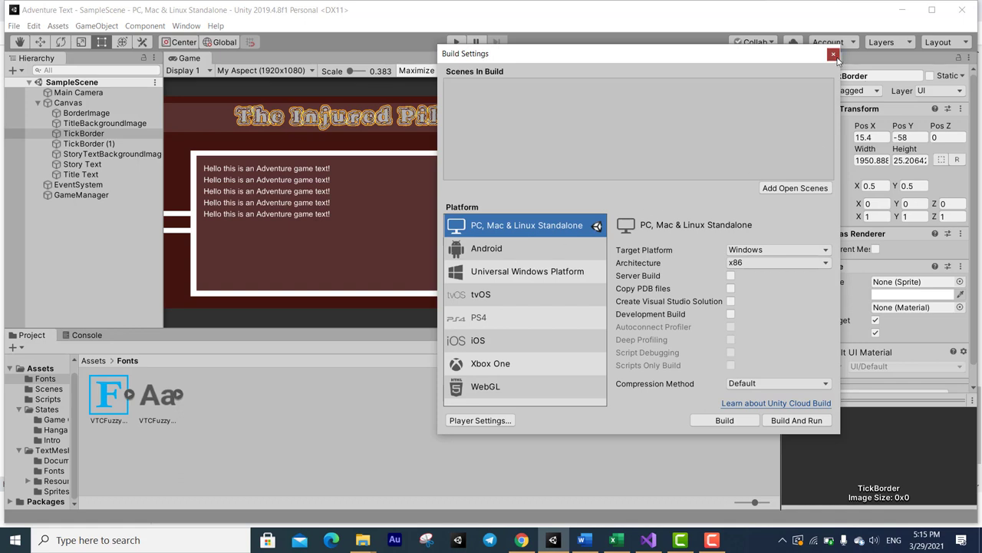